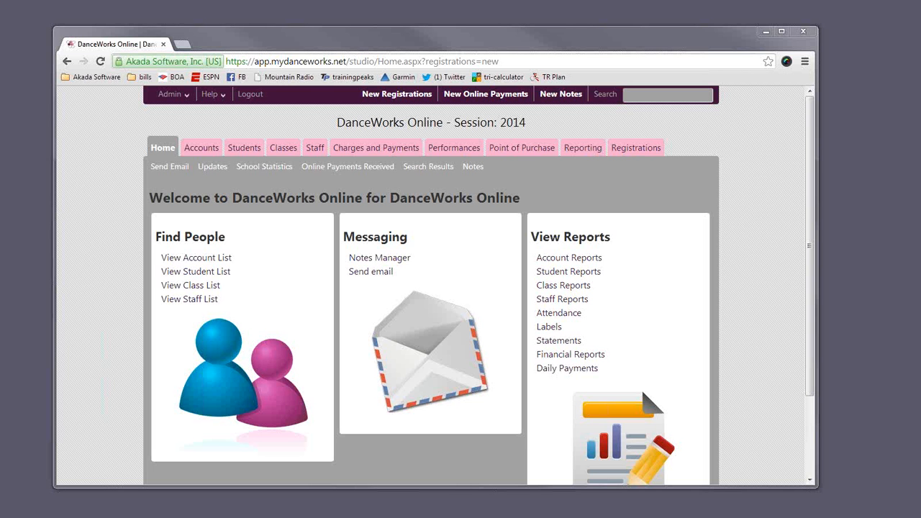
# - Open the account information of the demo customer who follows "dye, pat" in the active account list
pyautogui.click(189, 148)
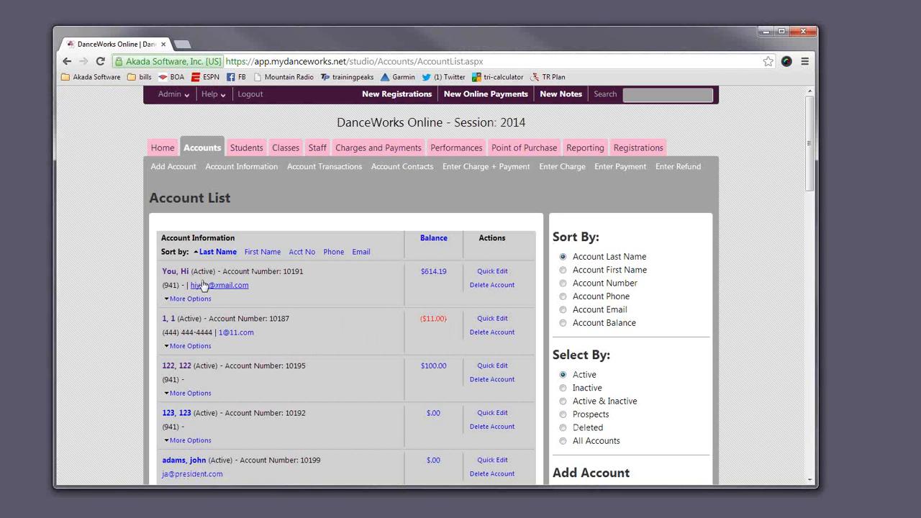
pyautogui.scroll(-4, 226, 339)
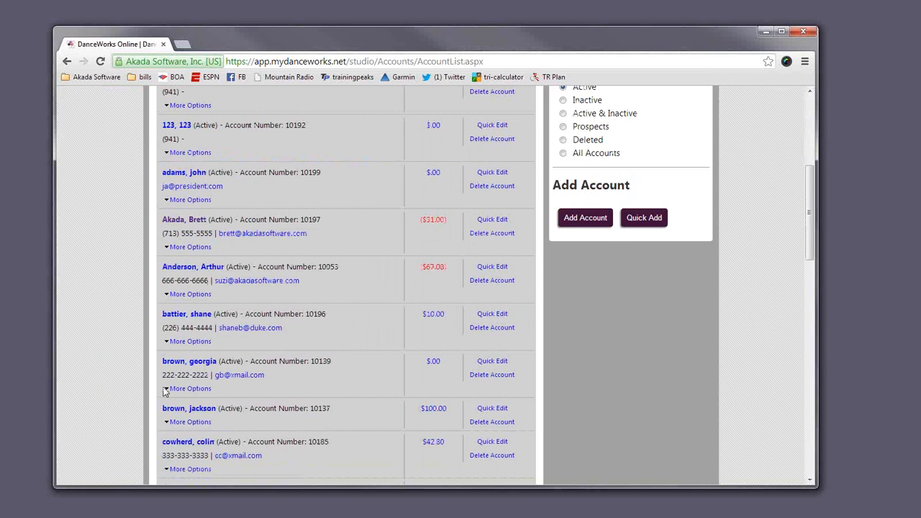
pyautogui.scroll(-3, 164, 392)
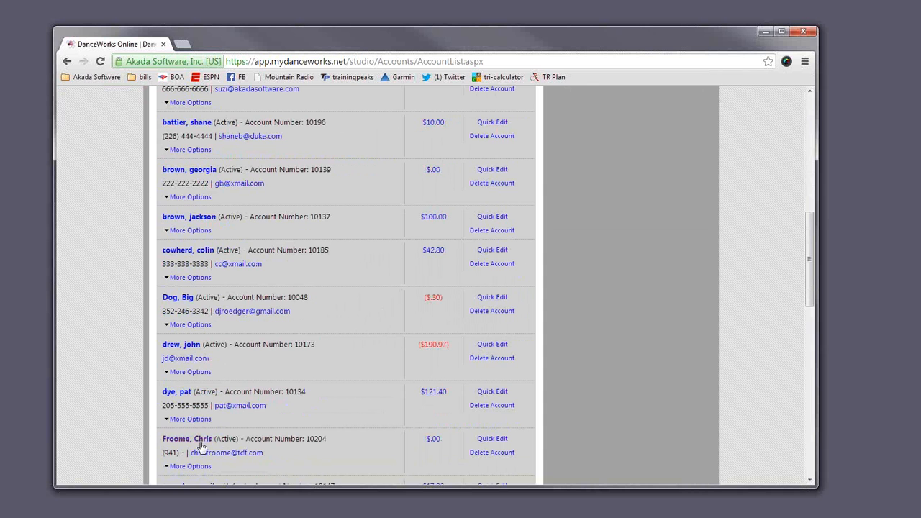
pyautogui.click(195, 440)
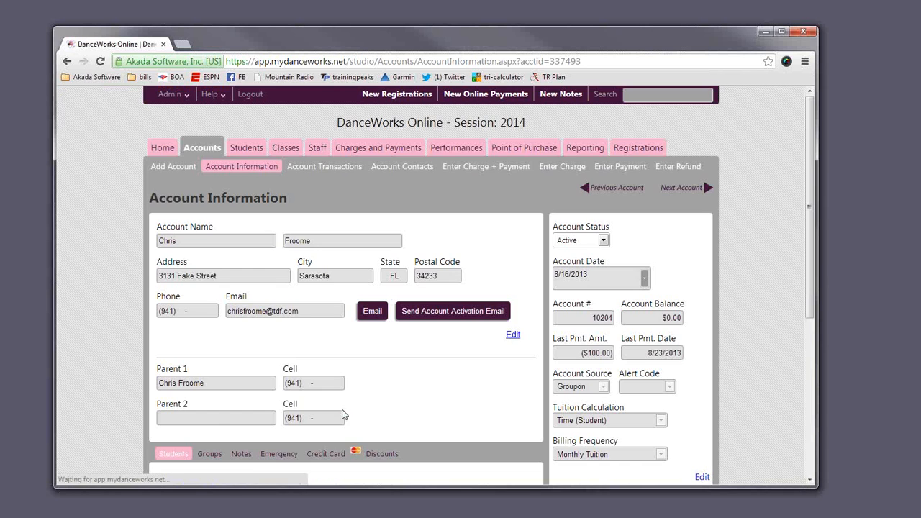
# - Enter a $10.00 registration charge dated 8/23/2013 for the account's active student
pyautogui.scroll(-3, 390, 385)
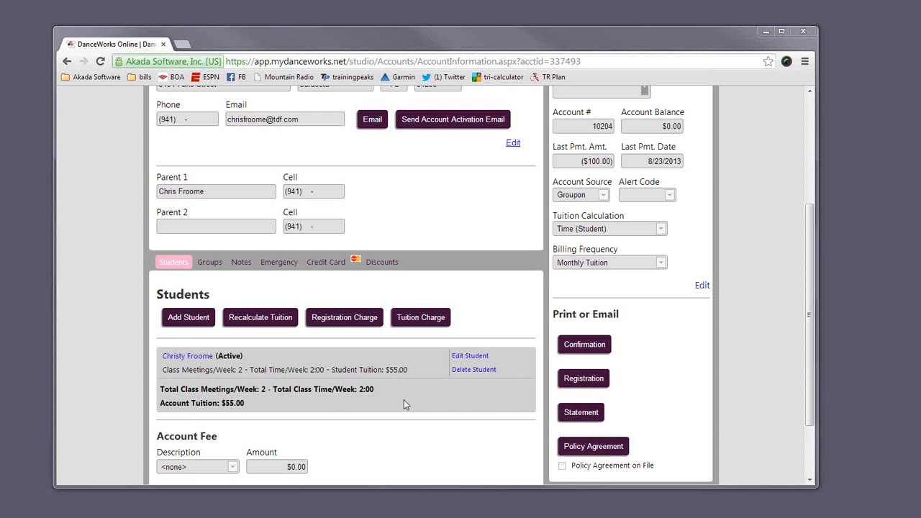
pyautogui.click(343, 321)
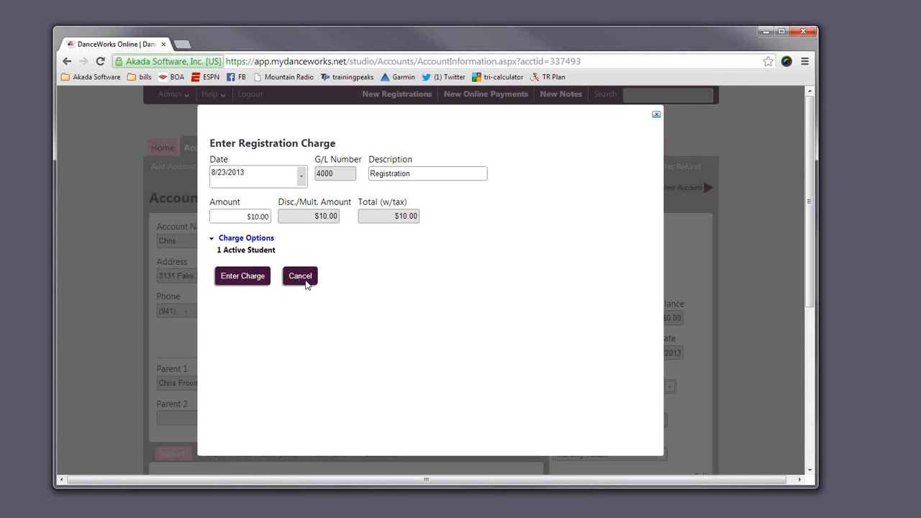
pyautogui.click(255, 280)
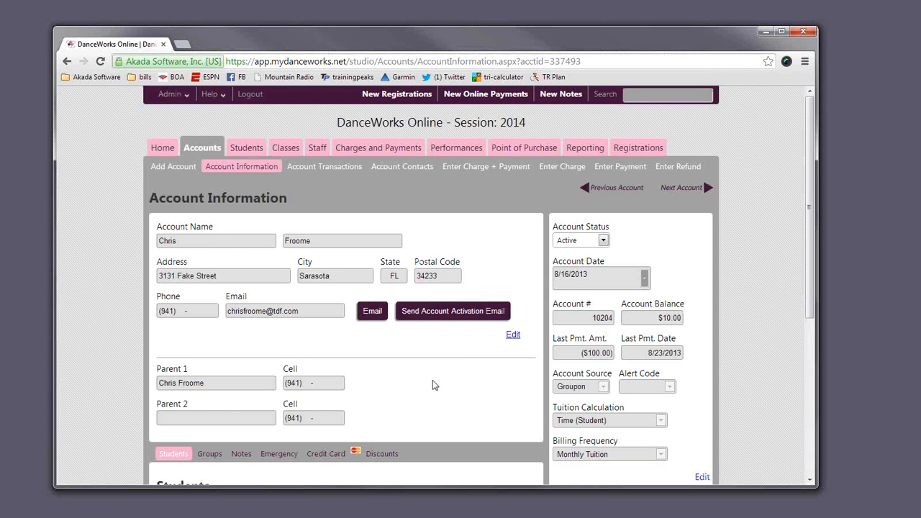
# - Start a combined charge and payment on the account with the Private Lesson charge code at 50.00
pyautogui.scroll(-4, 431, 381)
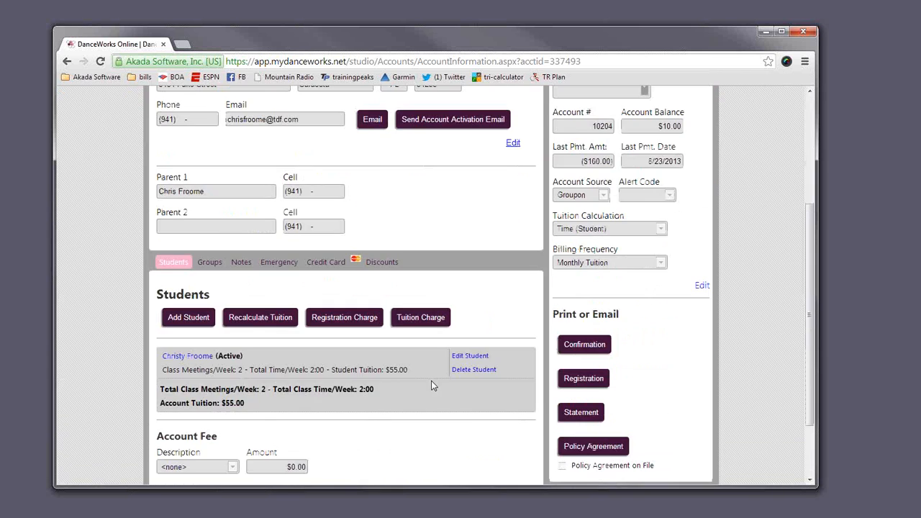
pyautogui.scroll(4, 431, 382)
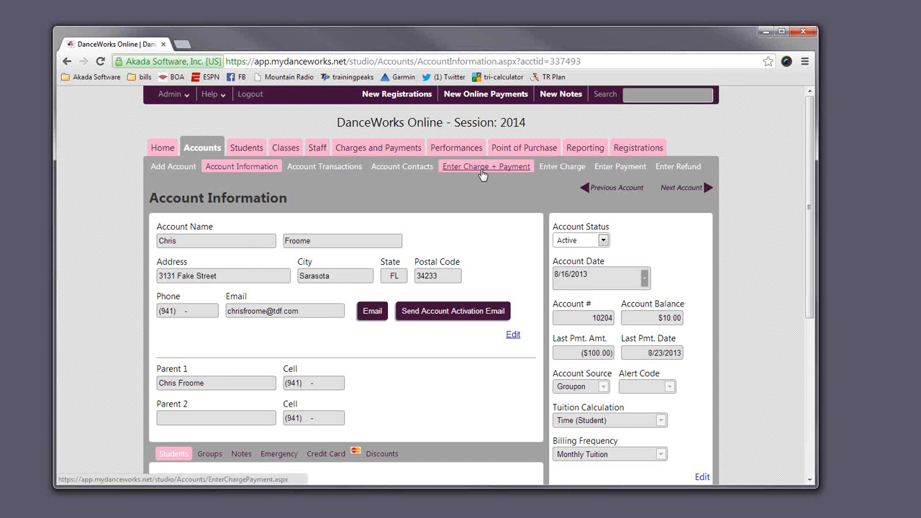
pyautogui.click(482, 175)
pyautogui.scroll(-2, 328, 329)
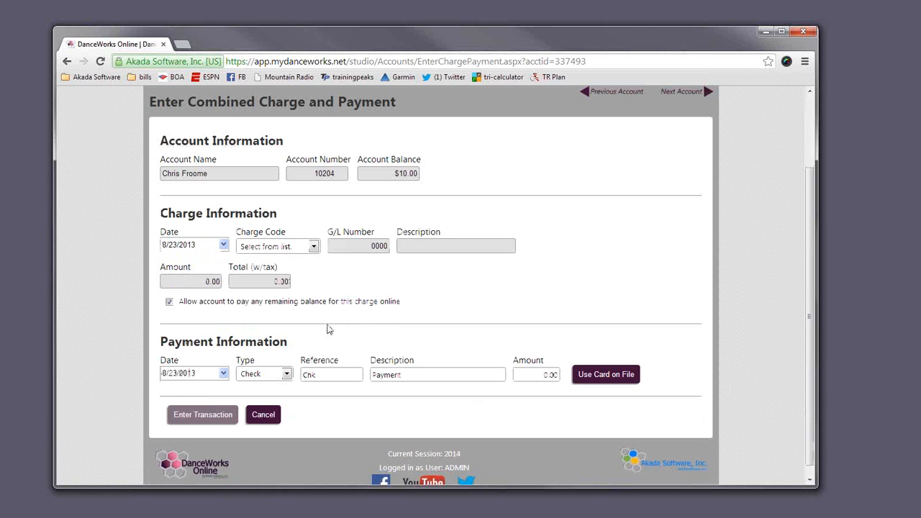
pyautogui.click(295, 247)
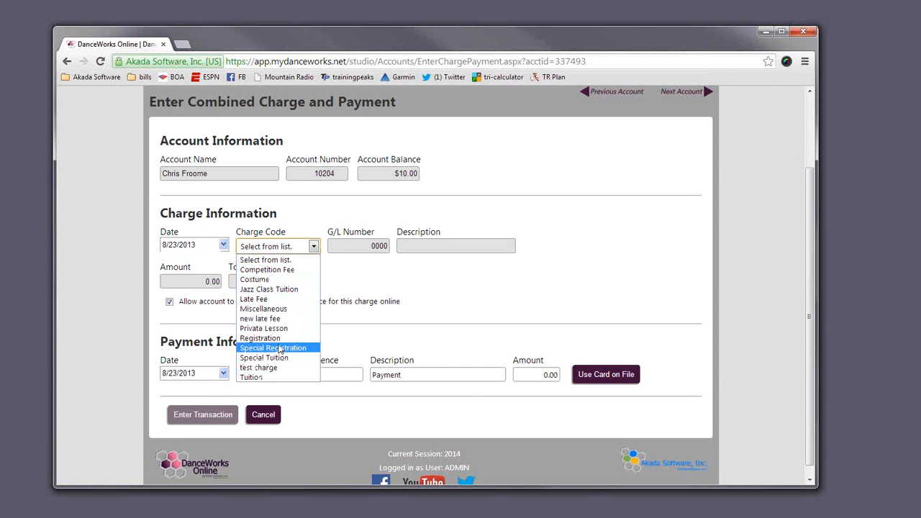
pyautogui.click(280, 330)
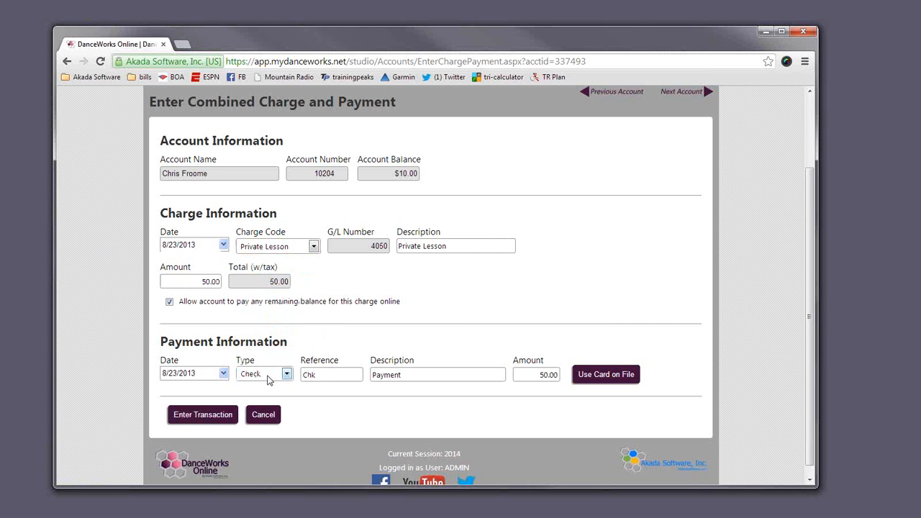
# - Enter 1099 as the reference of the check payment and look through the available payment types
pyautogui.click(324, 376)
pyautogui.write('1099')
pyautogui.click(291, 378)
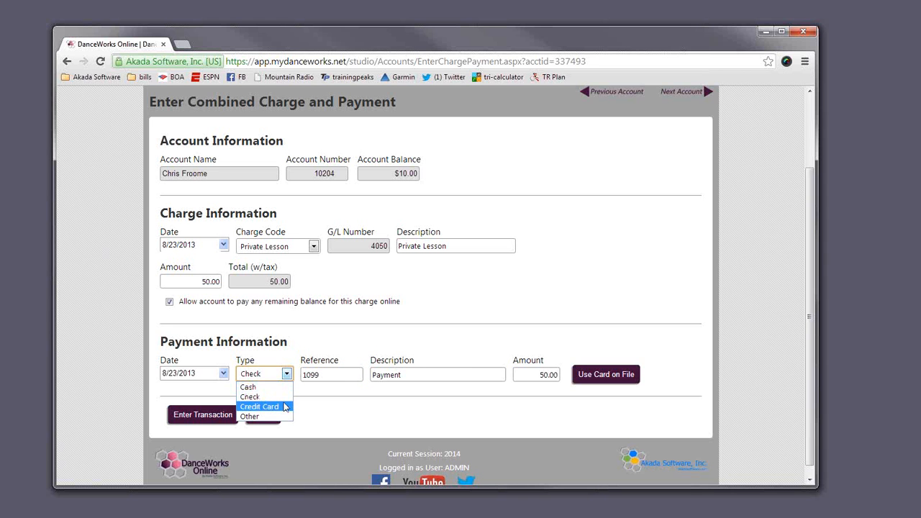
pyautogui.click(323, 413)
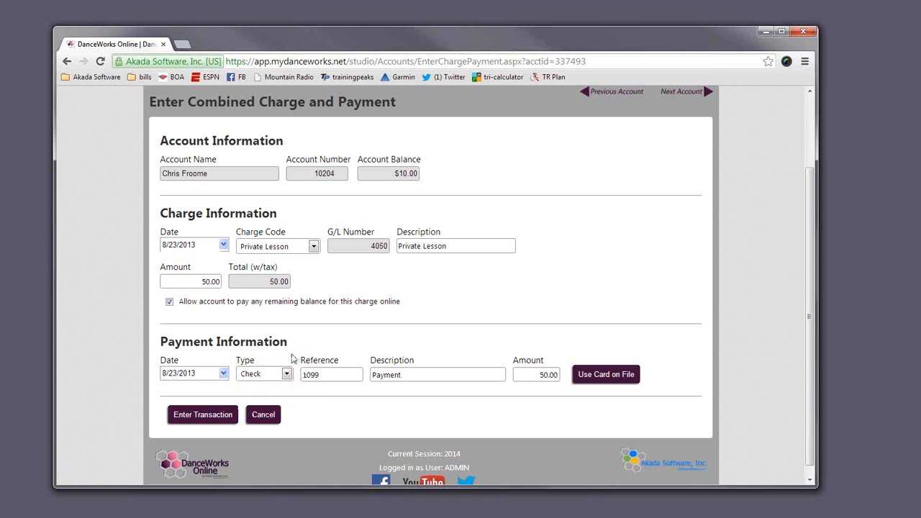
# - Set the payment type to Credit Card and enable the Swipe Credit Card option, leaving the card unsaved
pyautogui.click(287, 374)
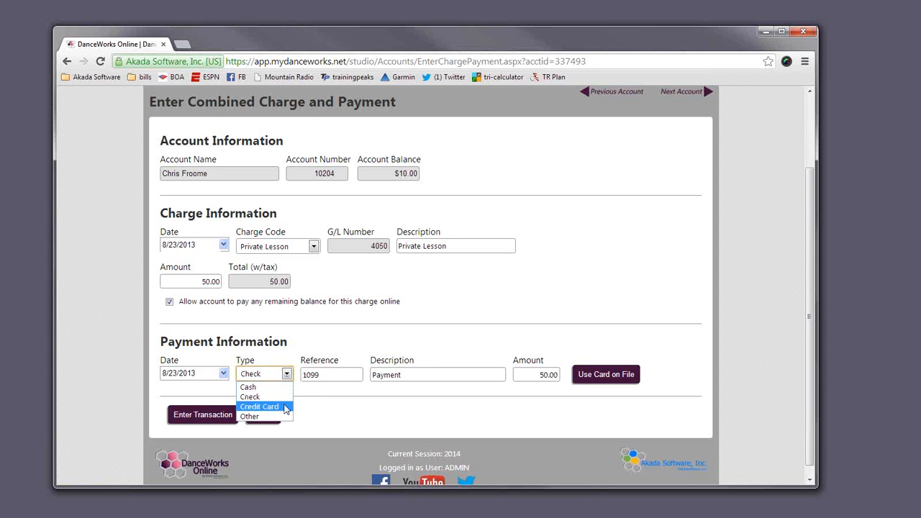
pyautogui.click(285, 409)
pyautogui.scroll(-2, 437, 420)
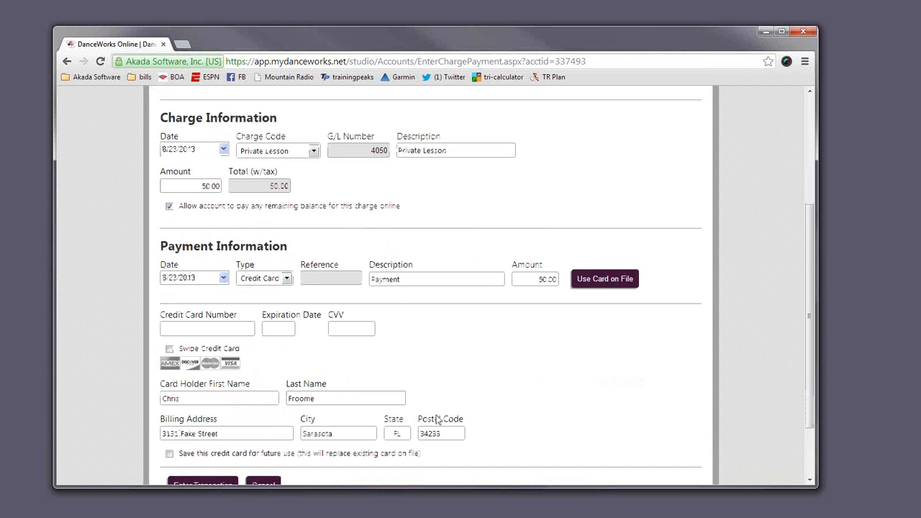
pyautogui.scroll(-2, 212, 330)
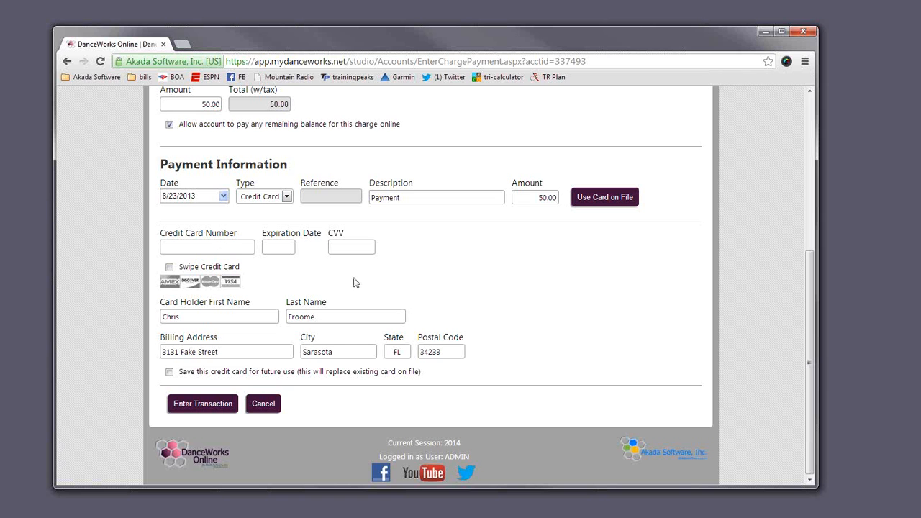
pyautogui.click(169, 268)
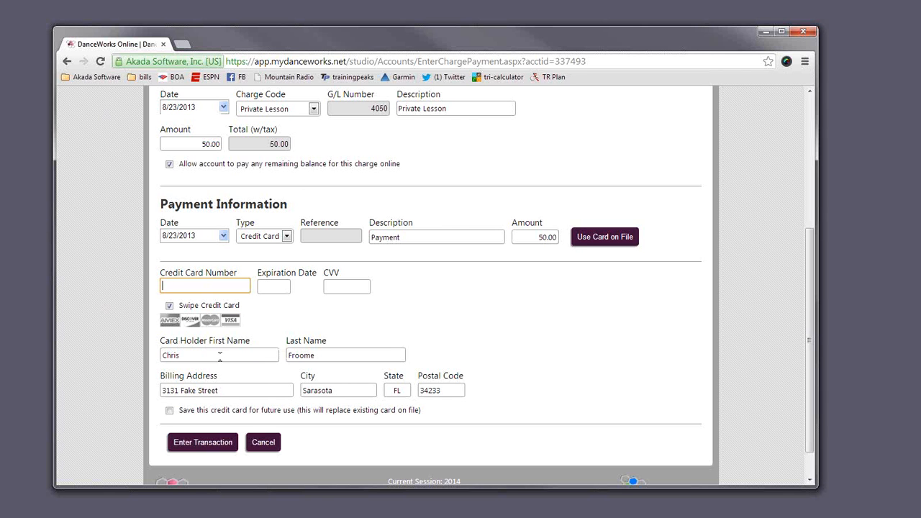
pyautogui.scroll(2, 220, 355)
pyautogui.scroll(-3, 216, 353)
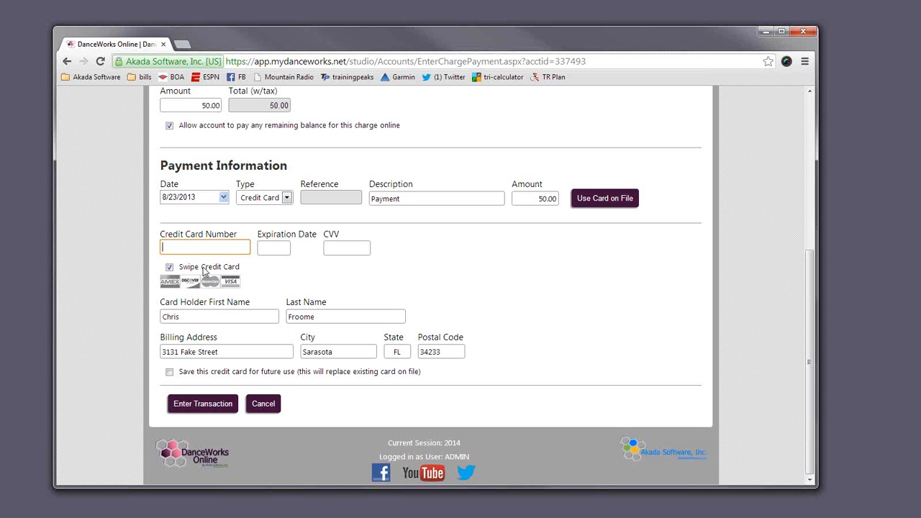
pyautogui.click(169, 373)
pyautogui.click(169, 373)
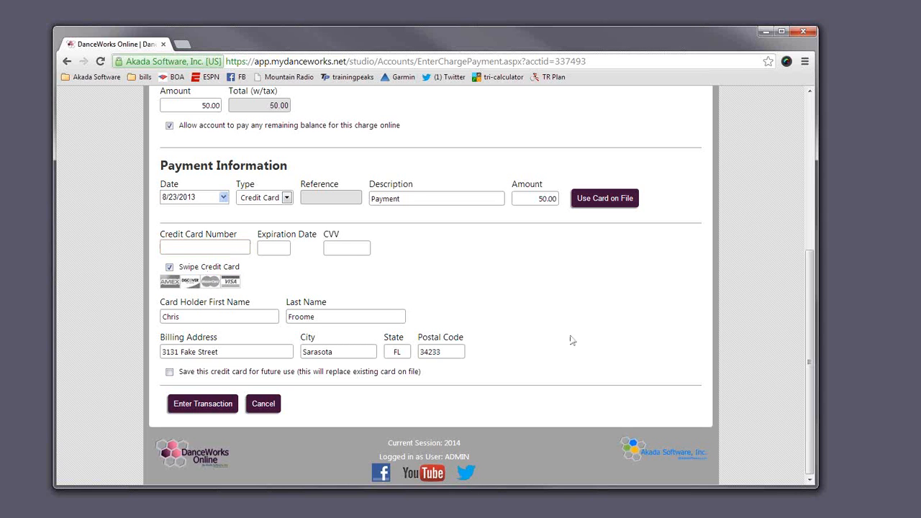
# - Set the payment type to Cash, and replace it with the credit card on file for the 50.00 payment
pyautogui.click(286, 197)
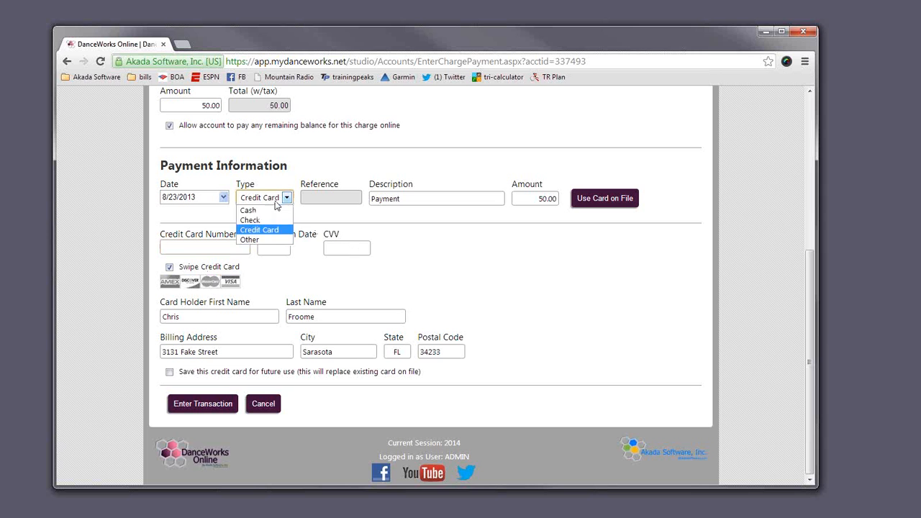
pyautogui.click(250, 210)
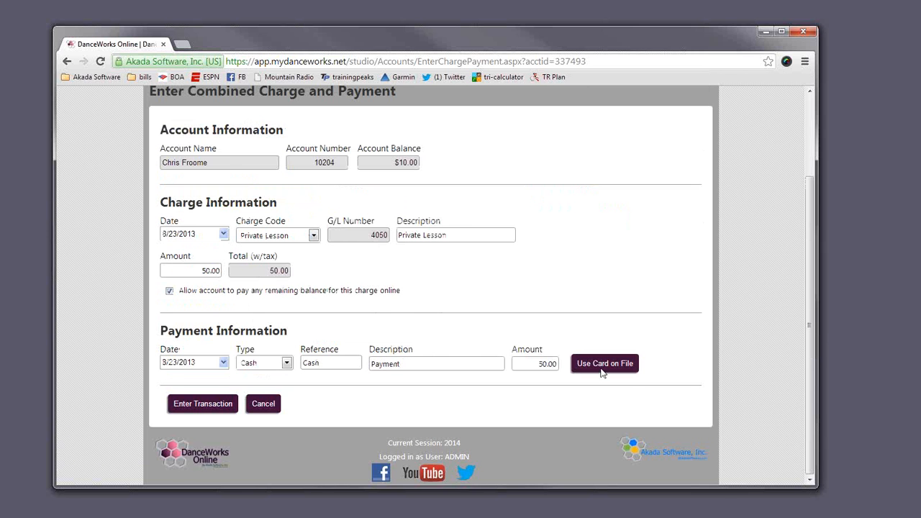
pyautogui.click(601, 364)
pyautogui.scroll(-2, 177, 298)
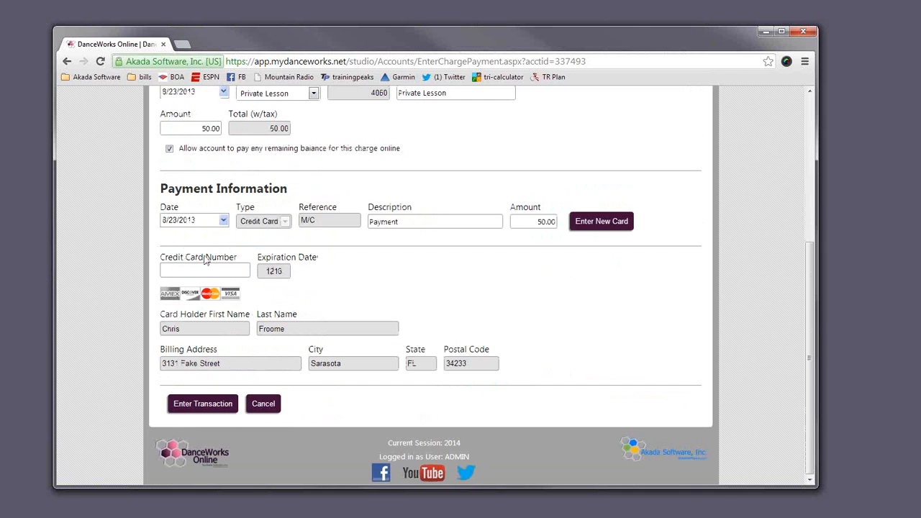
pyautogui.scroll(1, 426, 320)
pyautogui.scroll(-1, 425, 320)
pyautogui.scroll(1, 349, 392)
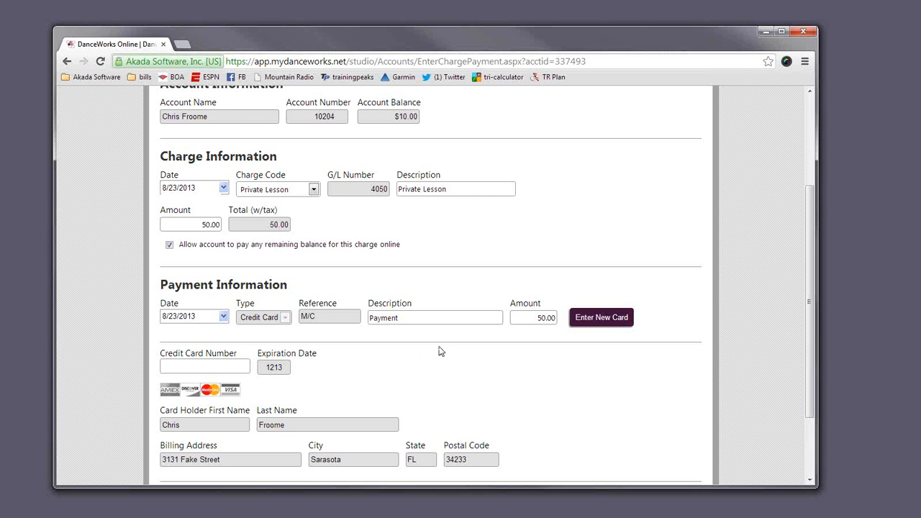
pyautogui.scroll(-1, 461, 386)
# - Open the account's transactions and examine the transaction options and the charges and payments listed with their row actions
pyautogui.scroll(3, 464, 388)
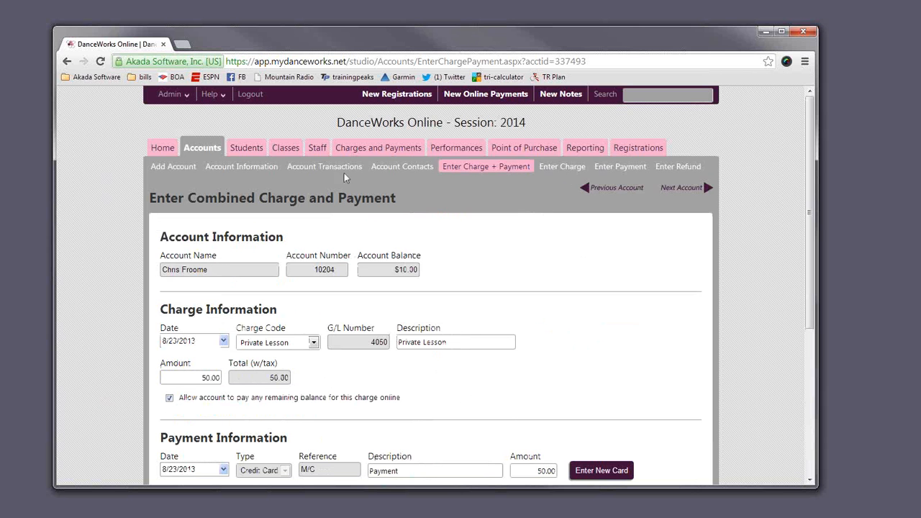
pyautogui.click(324, 168)
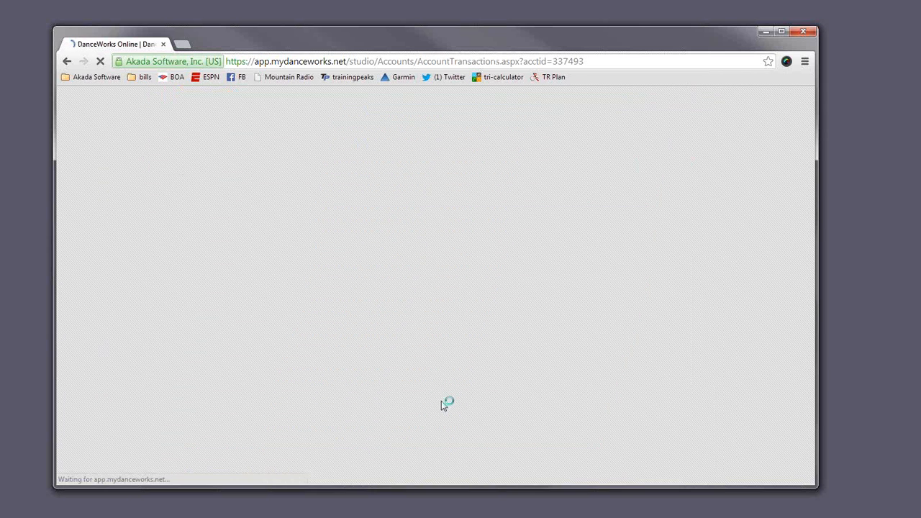
pyautogui.scroll(-2, 455, 406)
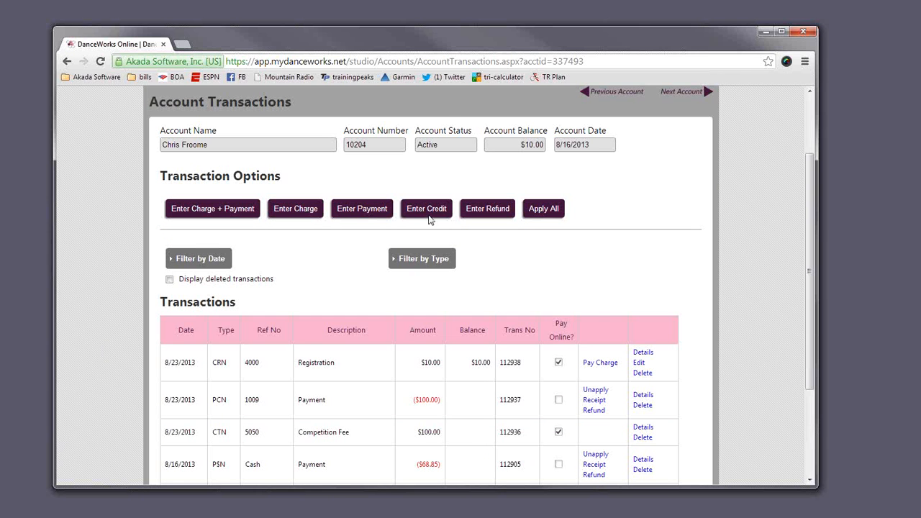
pyautogui.scroll(-2, 485, 284)
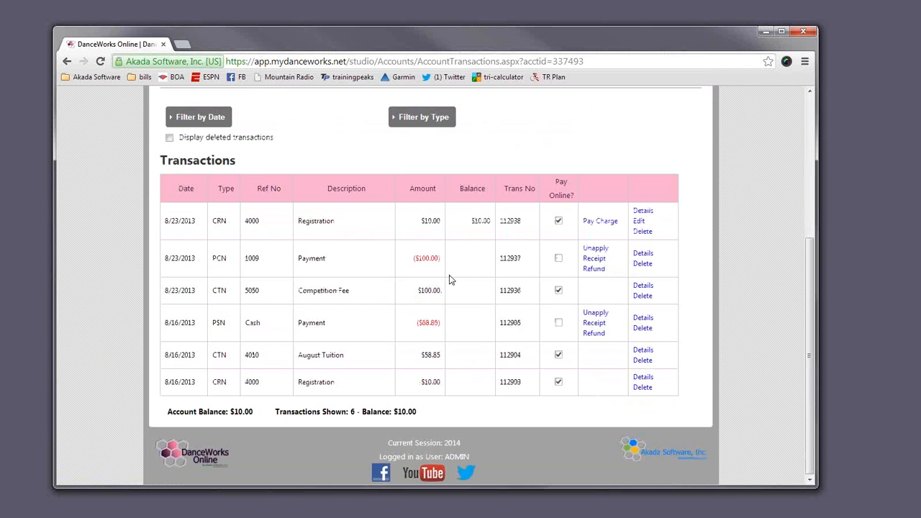
pyautogui.scroll(3, 446, 261)
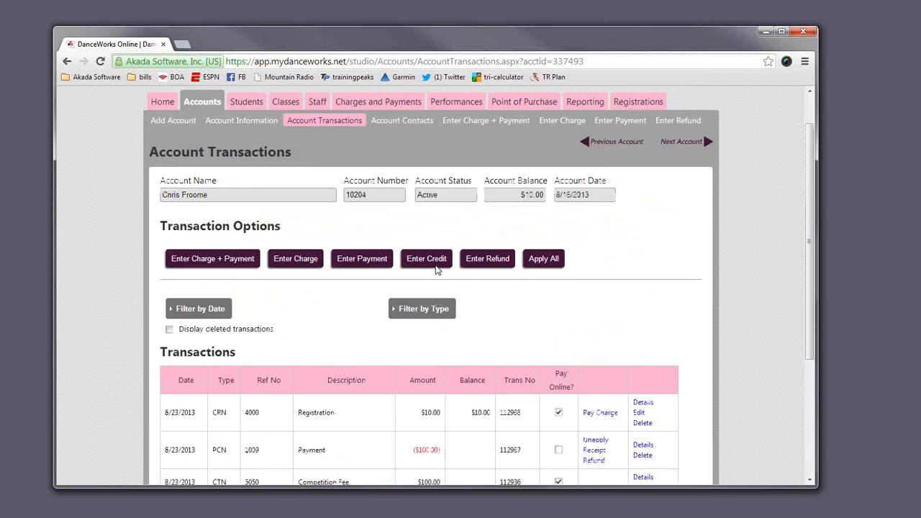
pyautogui.scroll(-3, 483, 267)
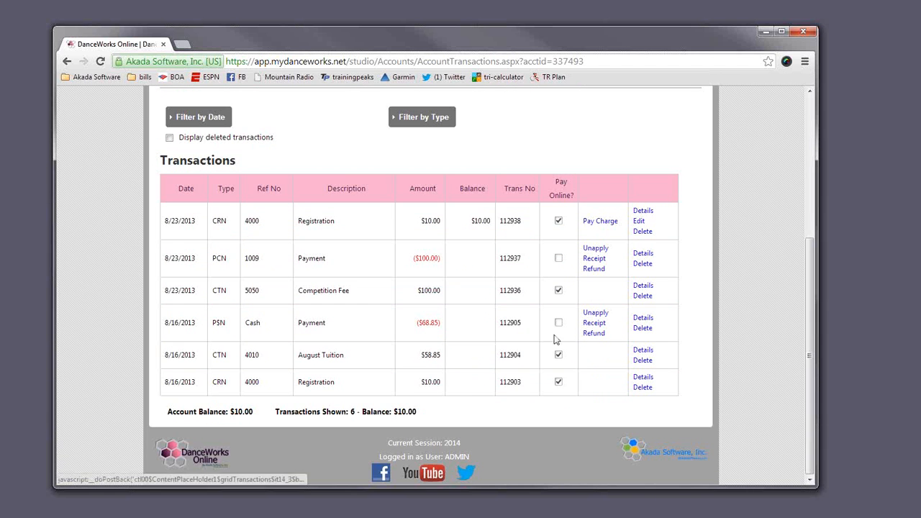
pyautogui.scroll(3, 522, 337)
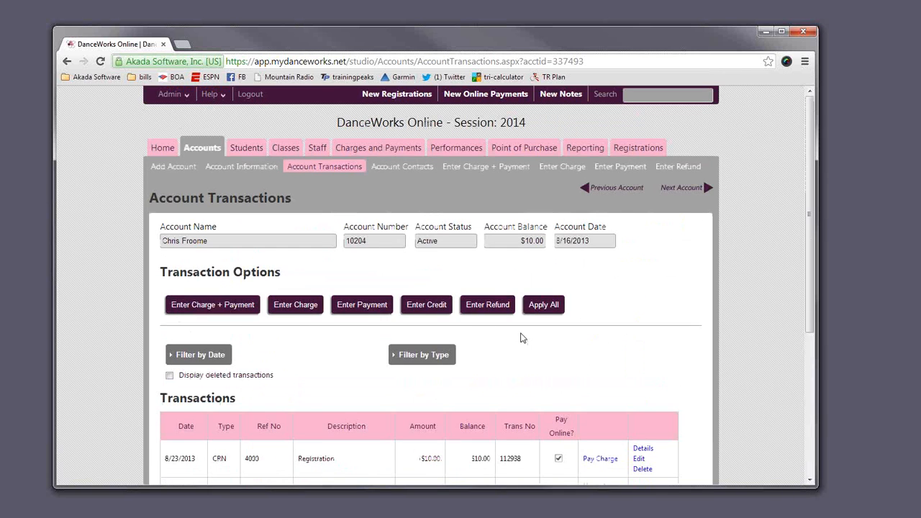
pyautogui.scroll(-2, 553, 317)
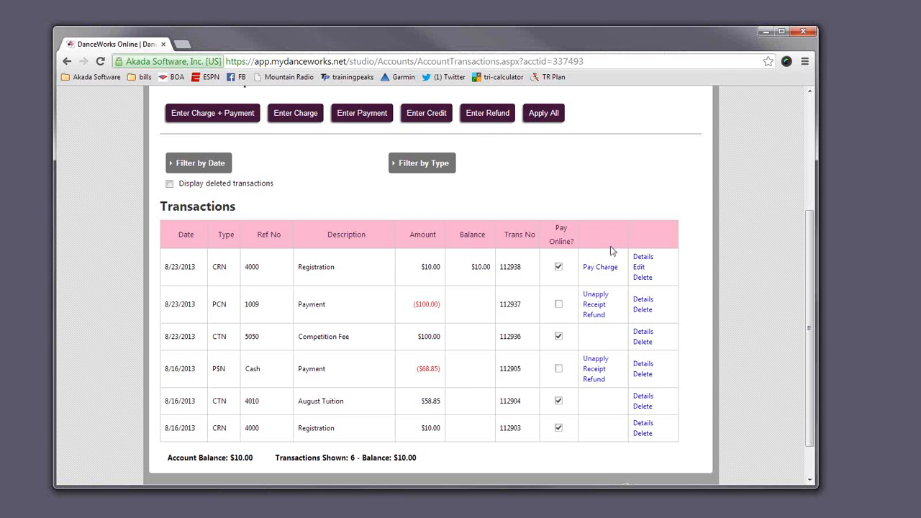
pyautogui.scroll(1, 609, 250)
pyautogui.scroll(-1, 580, 293)
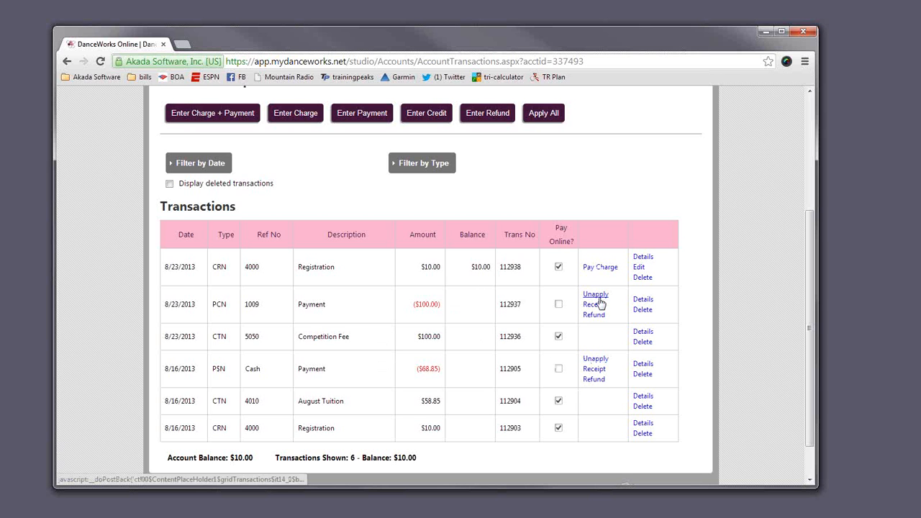
# - Pay the outstanding 10.00 Registration charge dated 8/23/2013 in full with a Cash payment
pyautogui.click(600, 268)
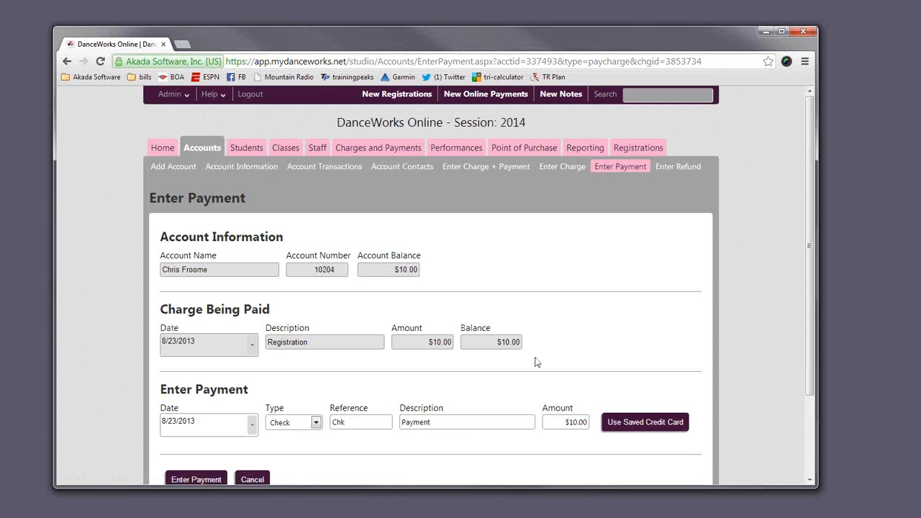
pyautogui.scroll(-2, 537, 362)
pyautogui.click(302, 329)
pyautogui.click(302, 340)
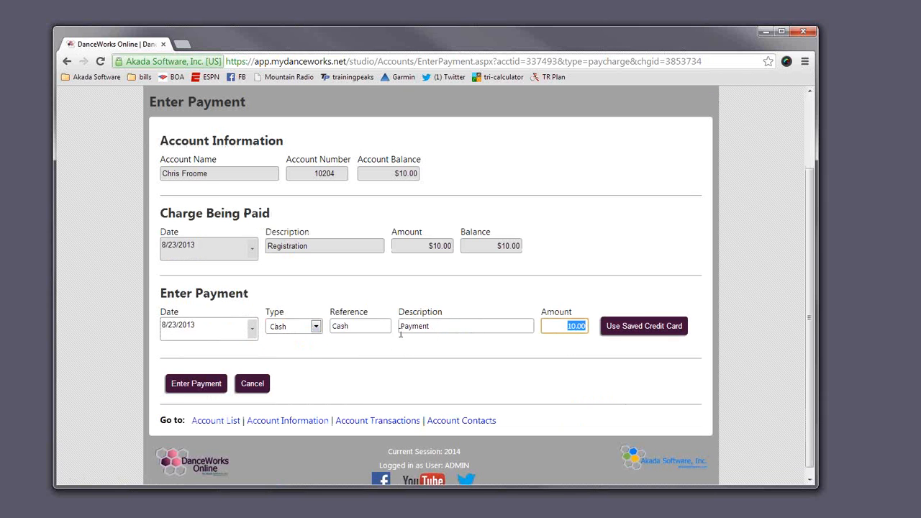
pyautogui.click(203, 385)
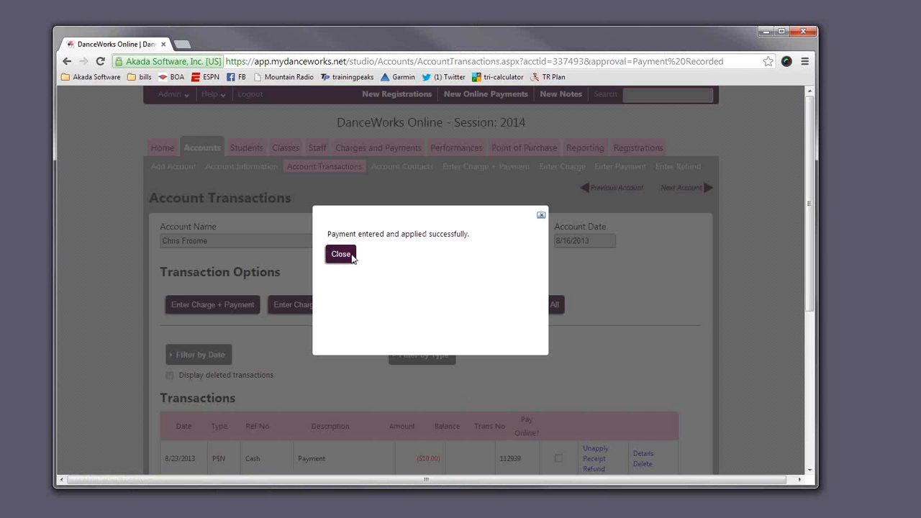
pyautogui.click(352, 258)
pyautogui.scroll(-3, 509, 338)
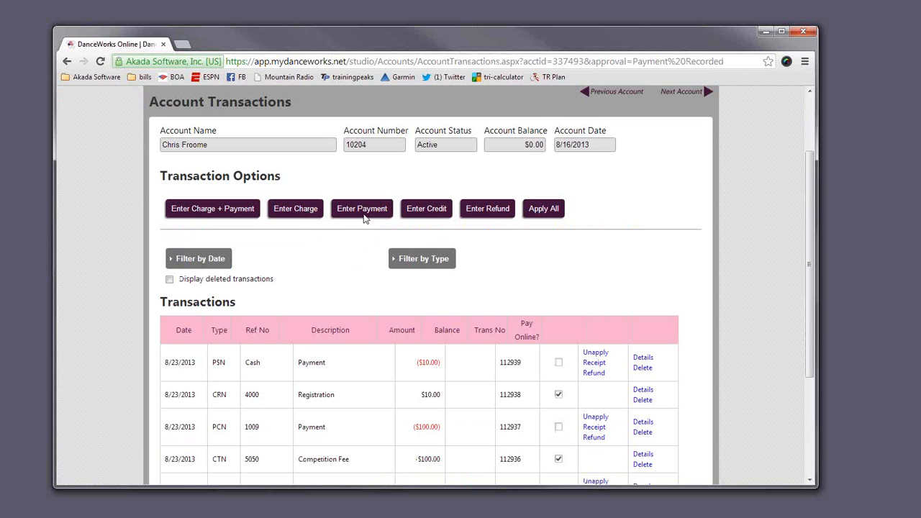
pyautogui.click(364, 218)
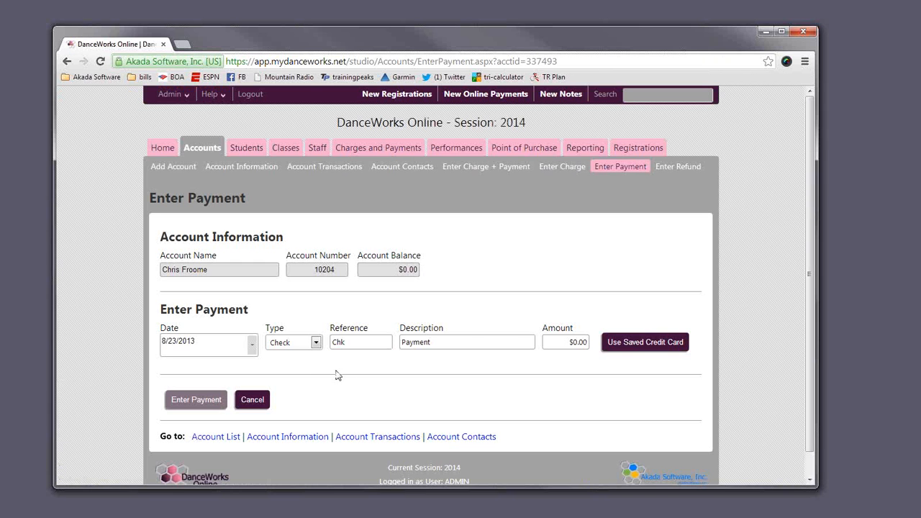
pyautogui.click(262, 400)
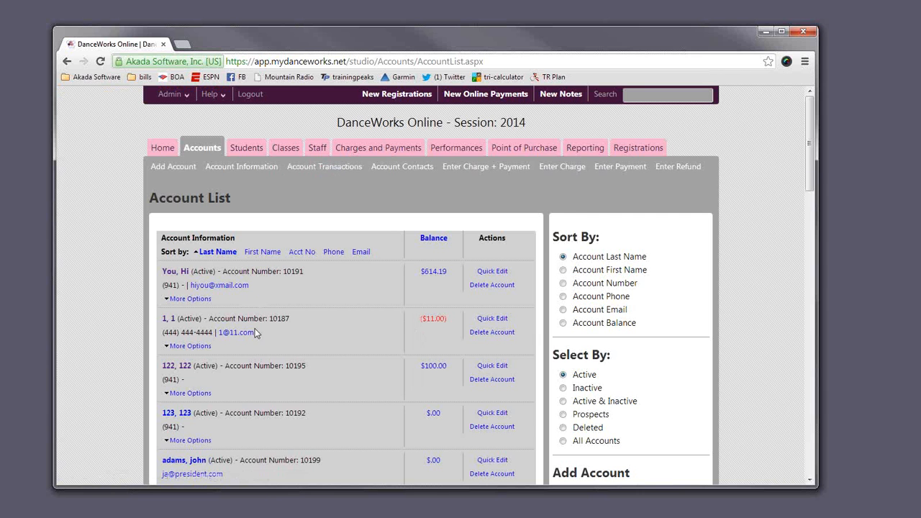
# - Reopen the same customer's account from the account list and review its transactions and transaction options
pyautogui.scroll(-15, 394, 357)
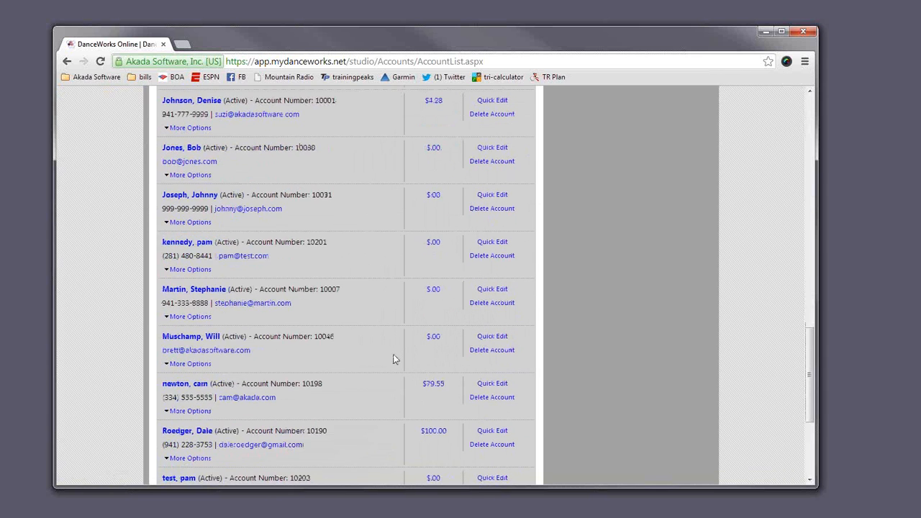
pyautogui.scroll(-3, 352, 325)
pyautogui.scroll(9, 352, 326)
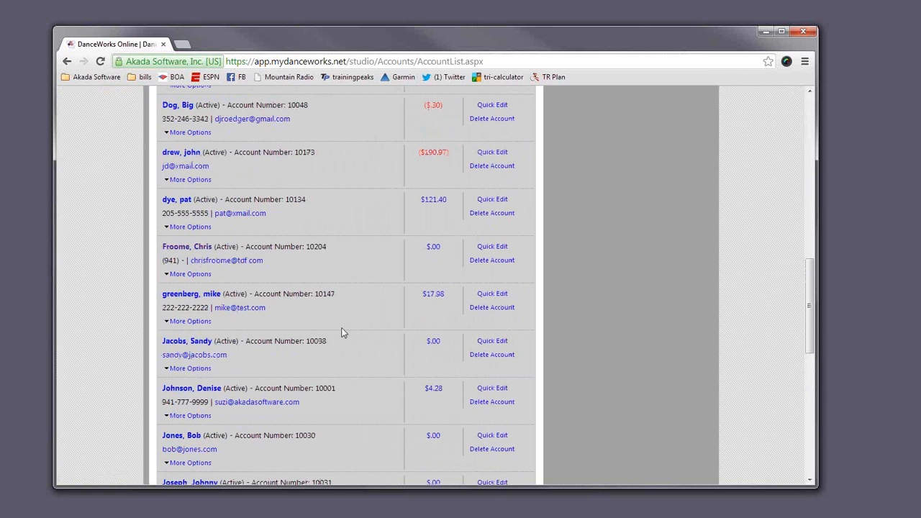
pyautogui.click(198, 247)
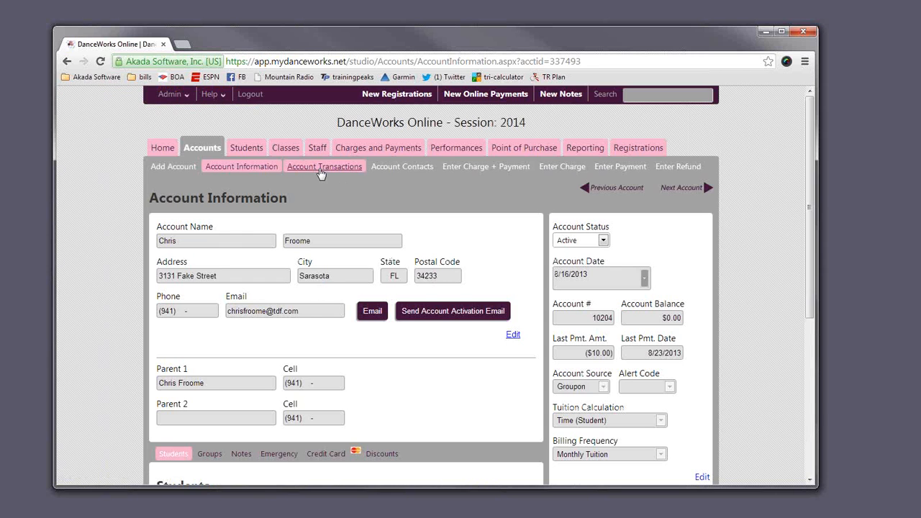
pyautogui.click(321, 173)
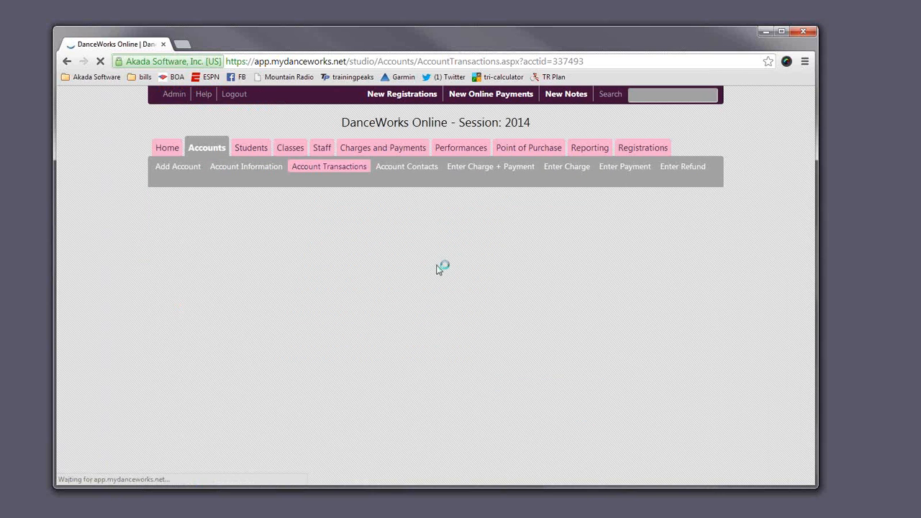
pyautogui.scroll(-2, 508, 296)
pyautogui.scroll(-4, 508, 296)
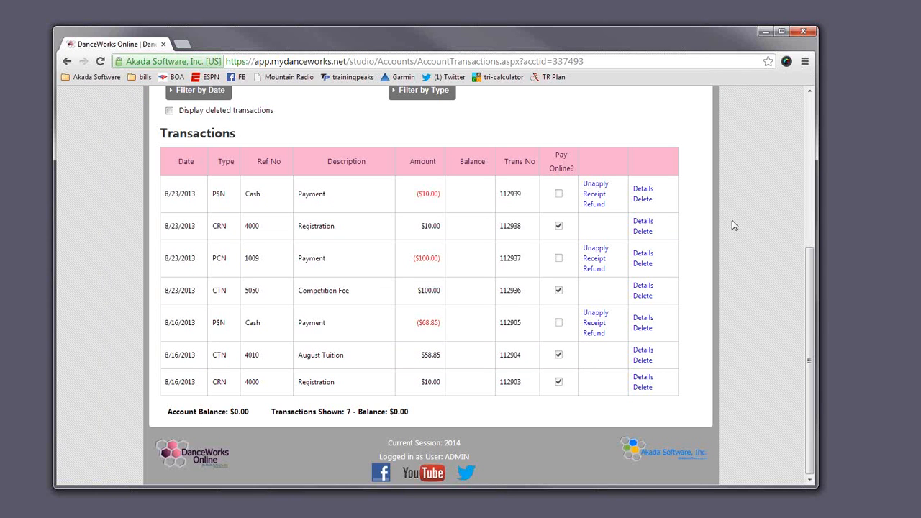
pyautogui.scroll(2, 714, 221)
pyautogui.scroll(2, 713, 216)
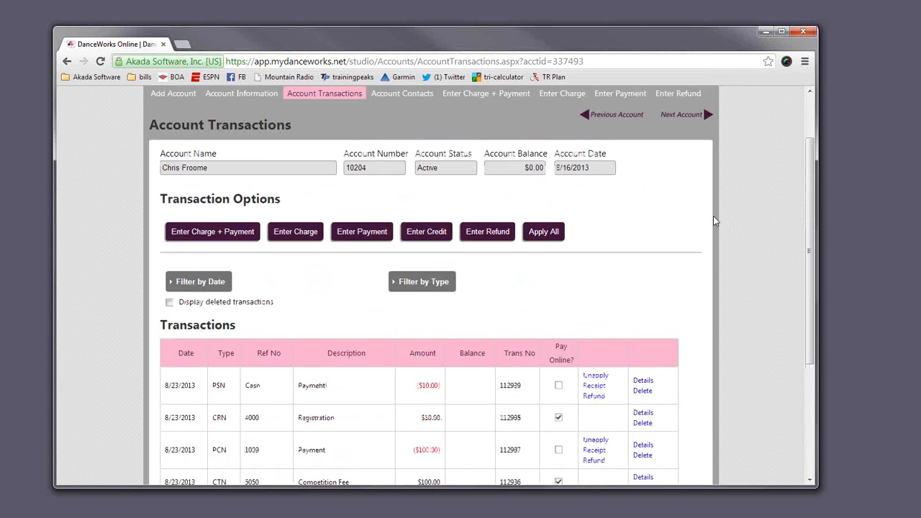
pyautogui.scroll(-1, 712, 215)
pyautogui.scroll(1, 713, 216)
pyautogui.scroll(1, 597, 206)
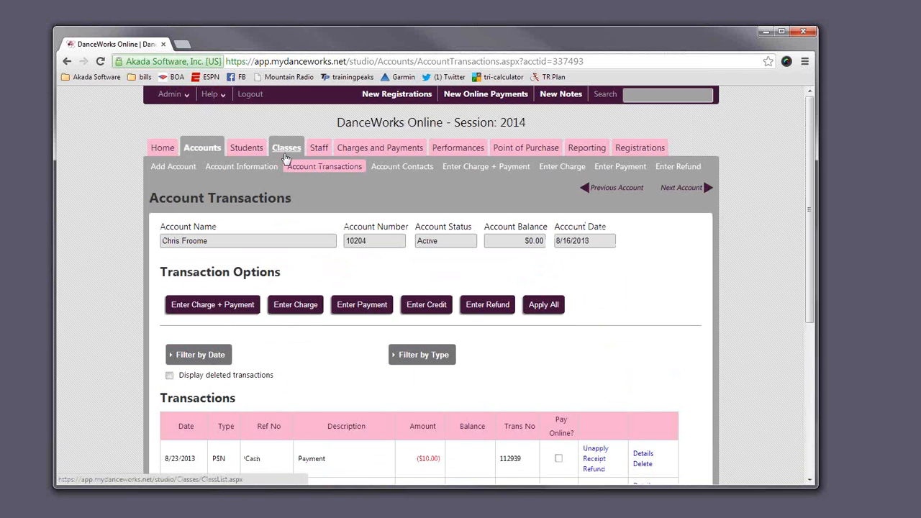
# - Open the class information of the Jazz 2 Intermediate Jazz class from the class list
pyautogui.click(287, 149)
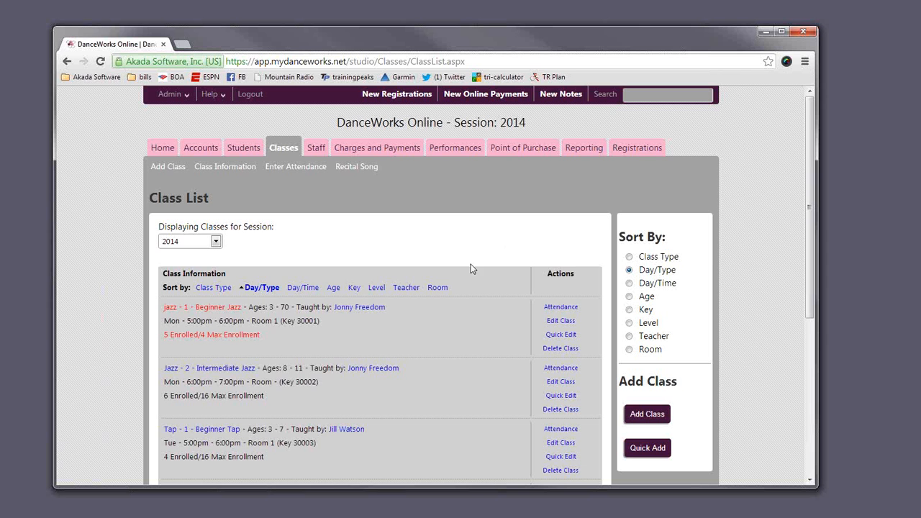
pyautogui.click(223, 369)
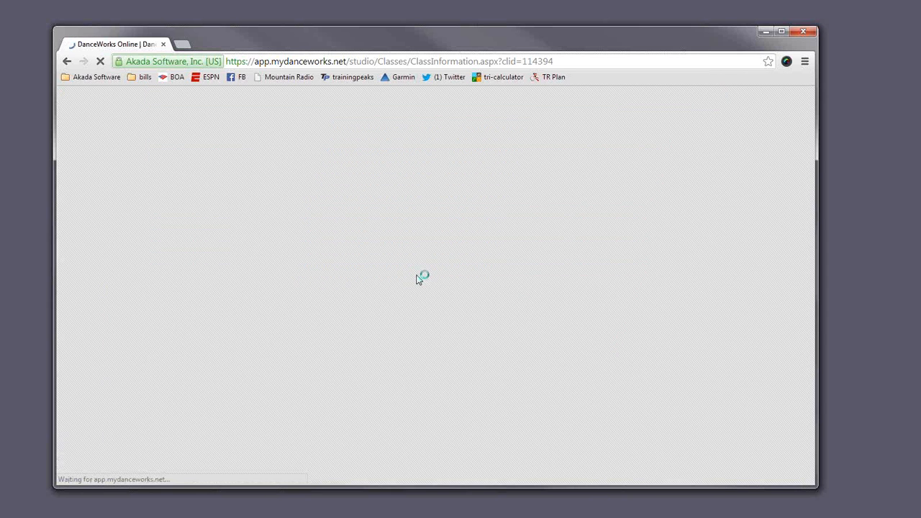
pyautogui.scroll(-4, 449, 276)
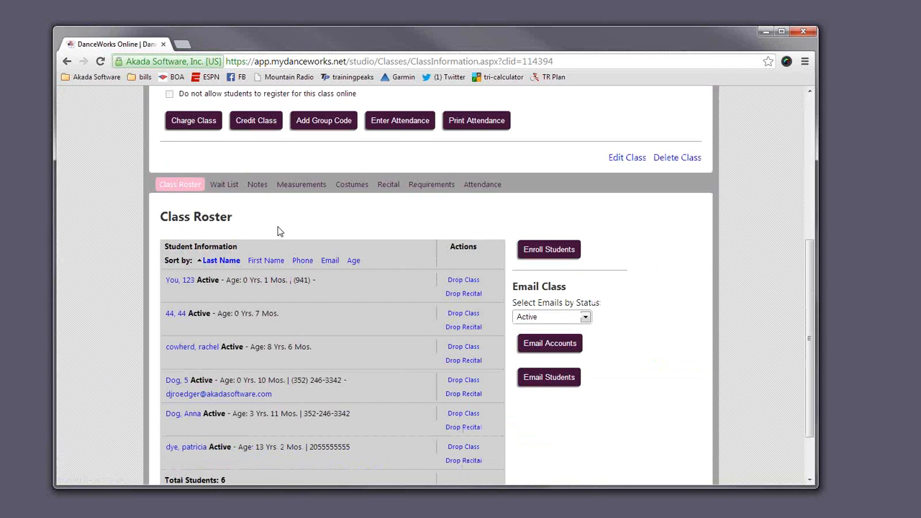
# - Prepare a 100.00 Competition Fee charge for the whole Intermediate Jazz class and cancel it without entering it
pyautogui.click(190, 123)
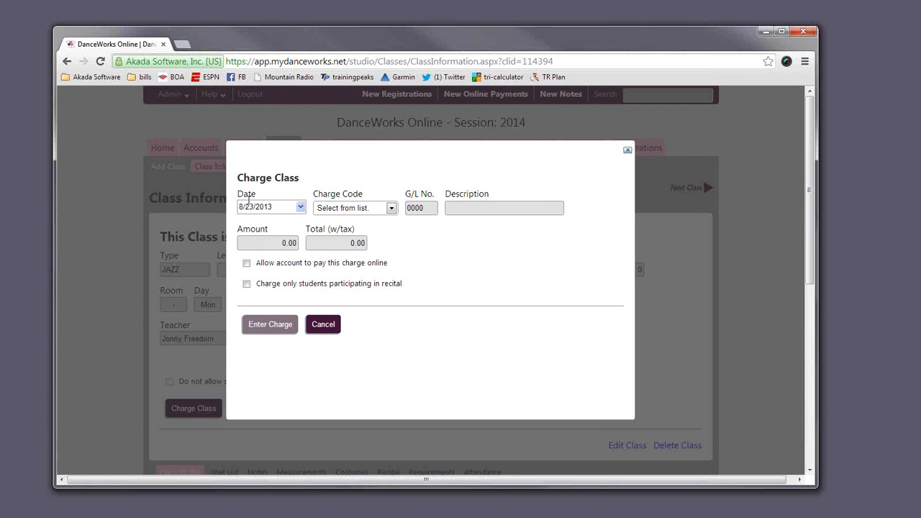
pyautogui.click(363, 209)
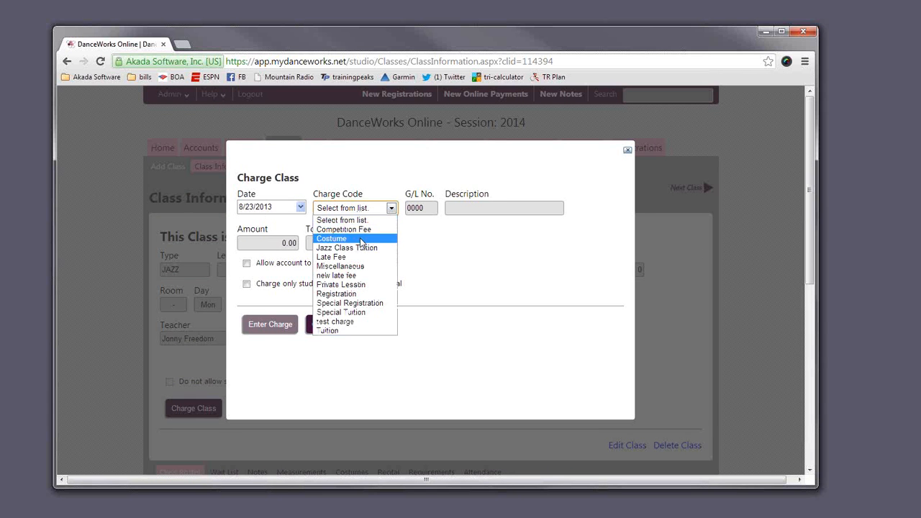
pyautogui.click(359, 229)
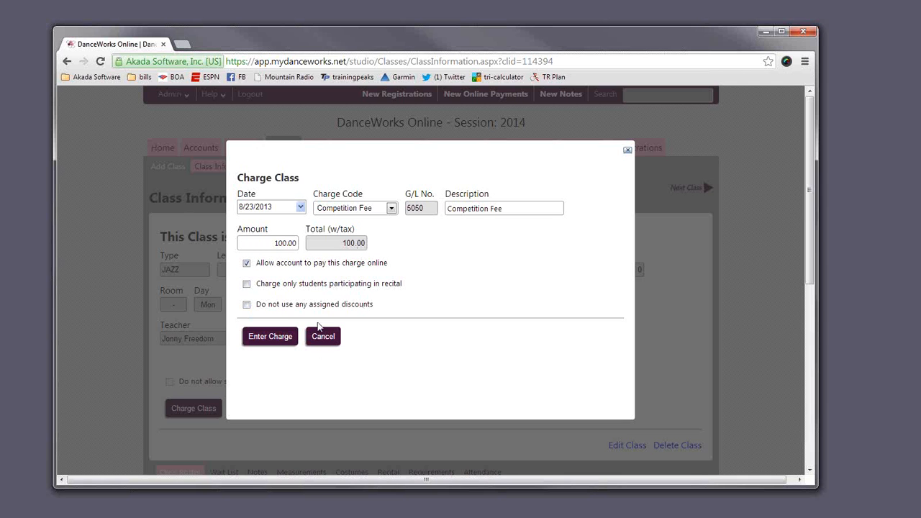
pyautogui.click(322, 336)
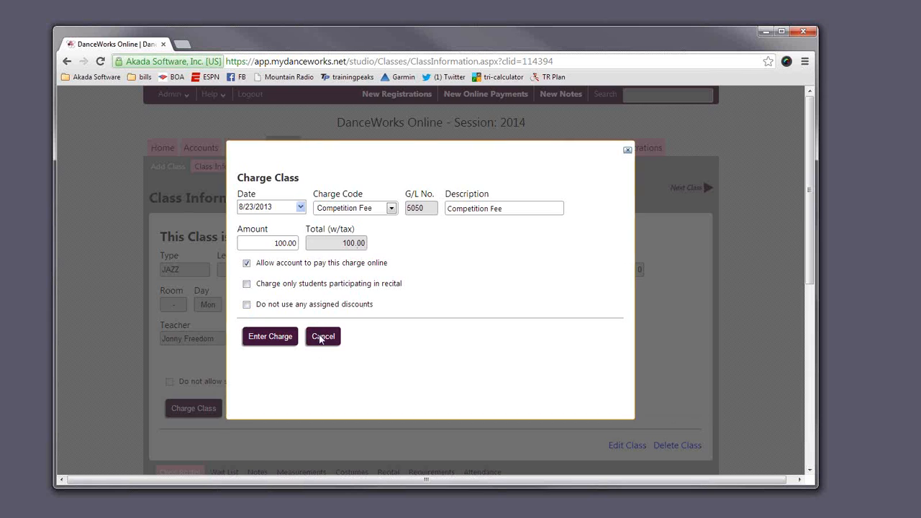
# - Examine the Intermediate Jazz class roster, its enrolled students and the Drop Class and Drop Recital actions
pyautogui.scroll(-3, 582, 326)
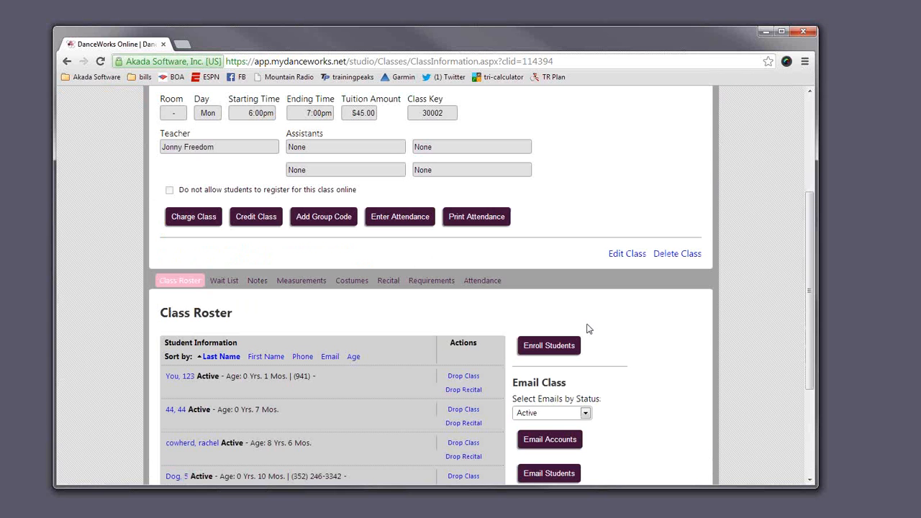
pyautogui.scroll(-1, 358, 309)
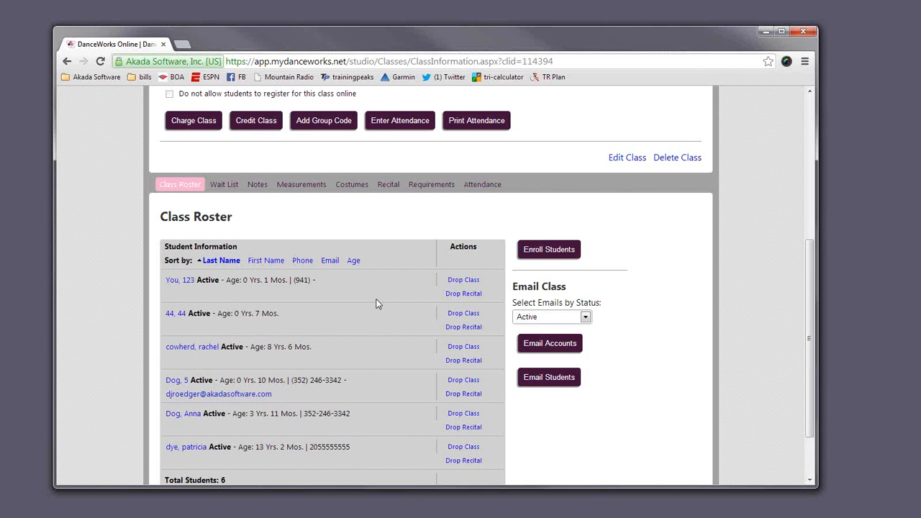
pyautogui.scroll(-1, 379, 299)
pyautogui.scroll(1, 378, 299)
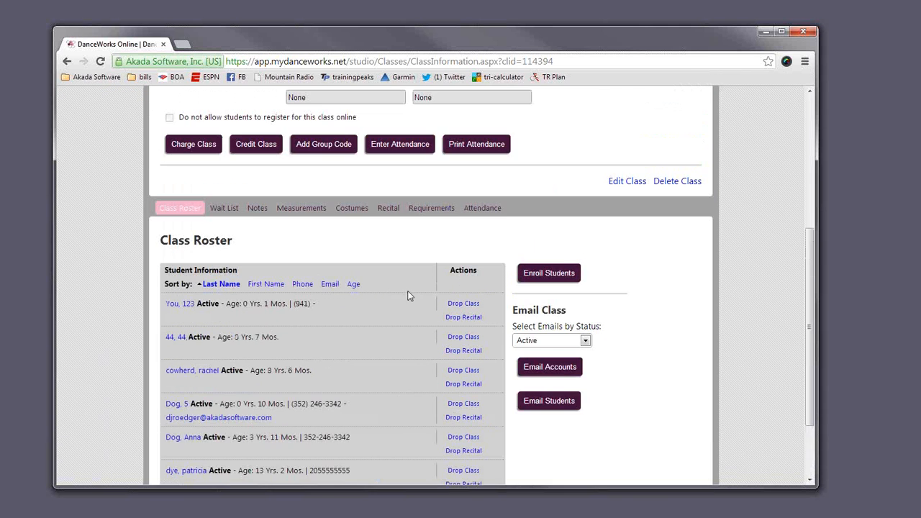
pyautogui.scroll(-1, 405, 295)
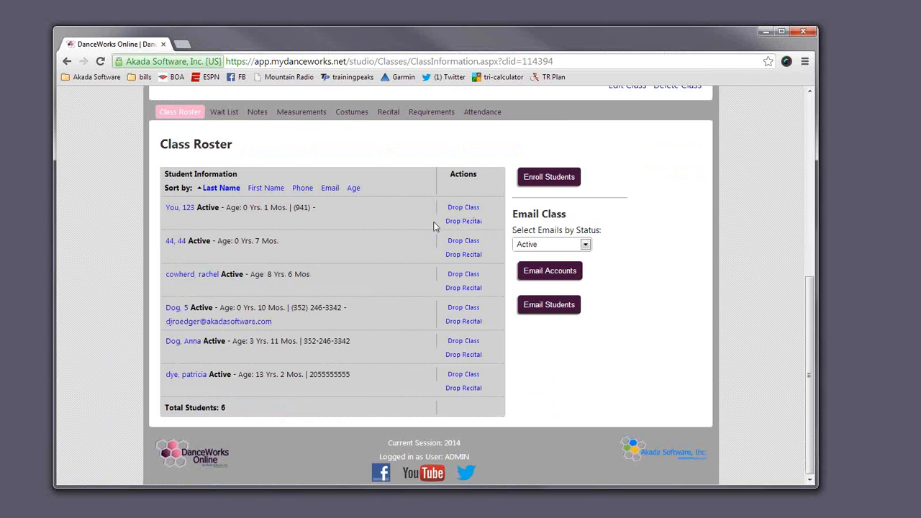
pyautogui.click(457, 287)
pyautogui.scroll(5, 503, 273)
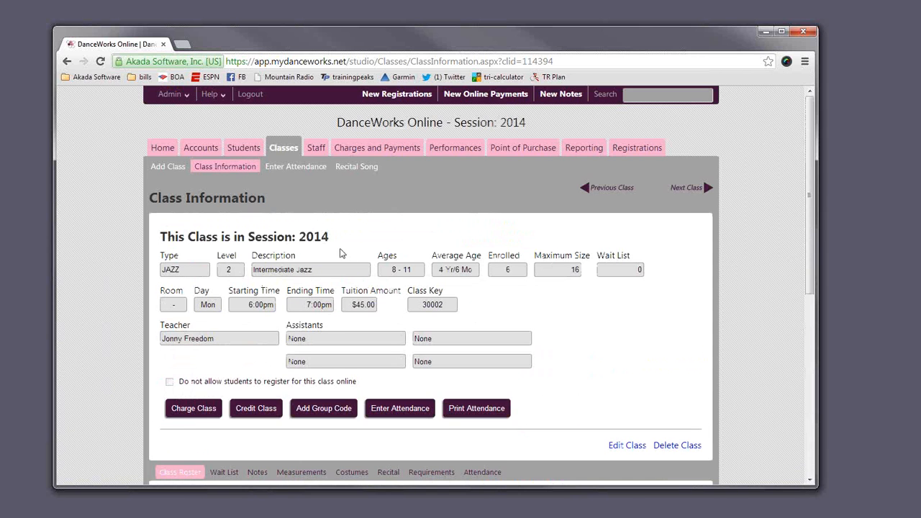
# - Return to the account list and open the account information of the customer whose registration charge was paid
pyautogui.click(241, 147)
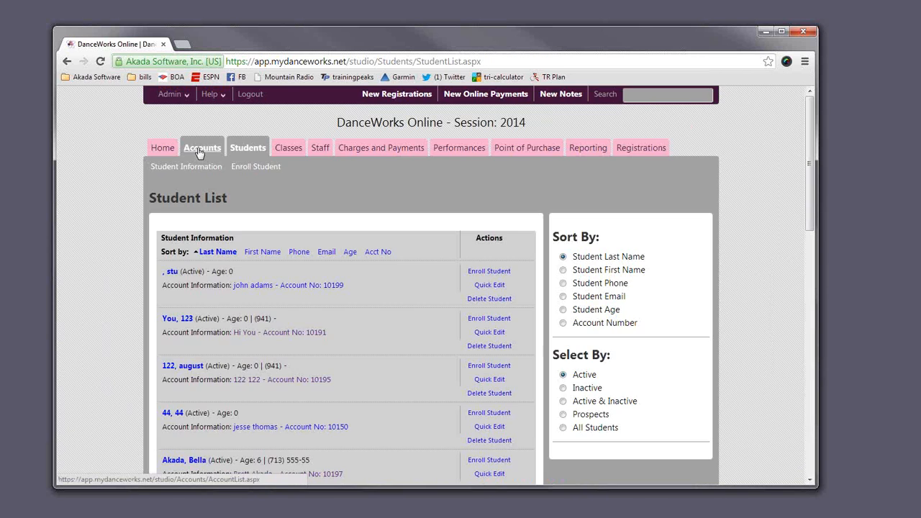
pyautogui.click(200, 148)
pyautogui.scroll(-4, 388, 296)
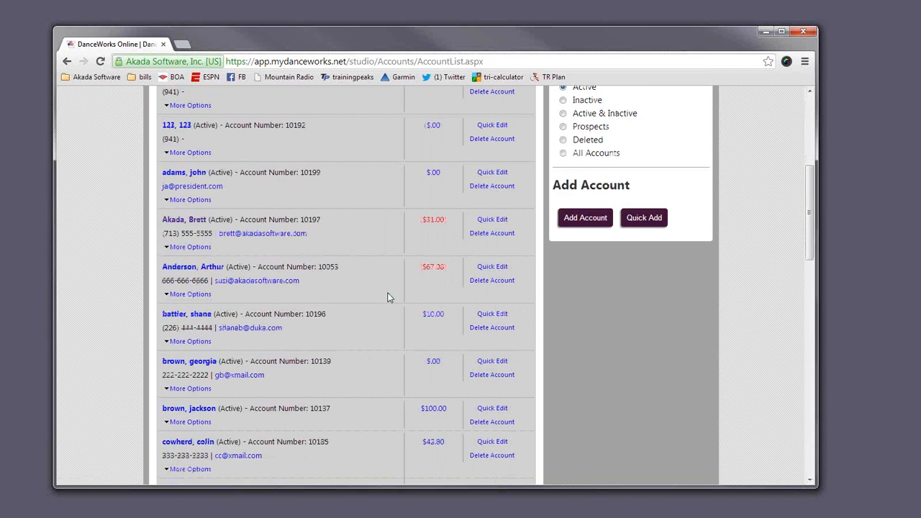
pyautogui.scroll(-2, 345, 277)
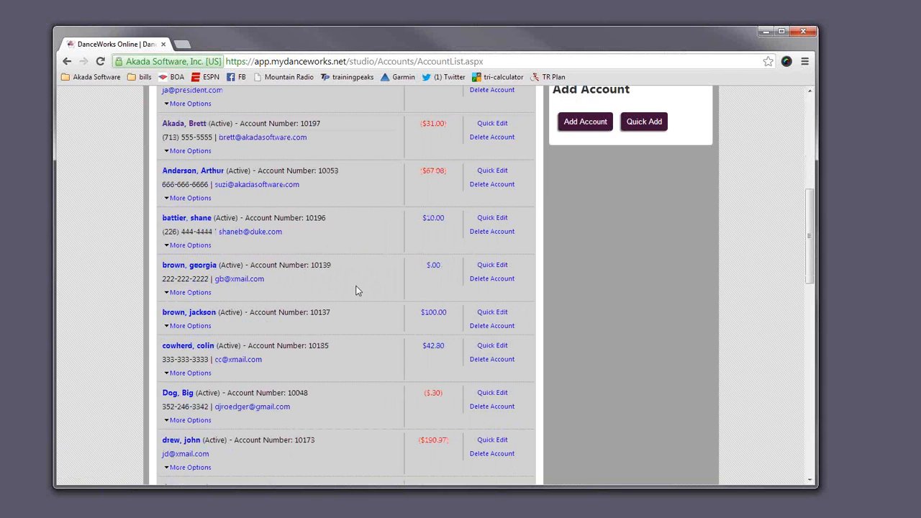
pyautogui.scroll(-2, 351, 289)
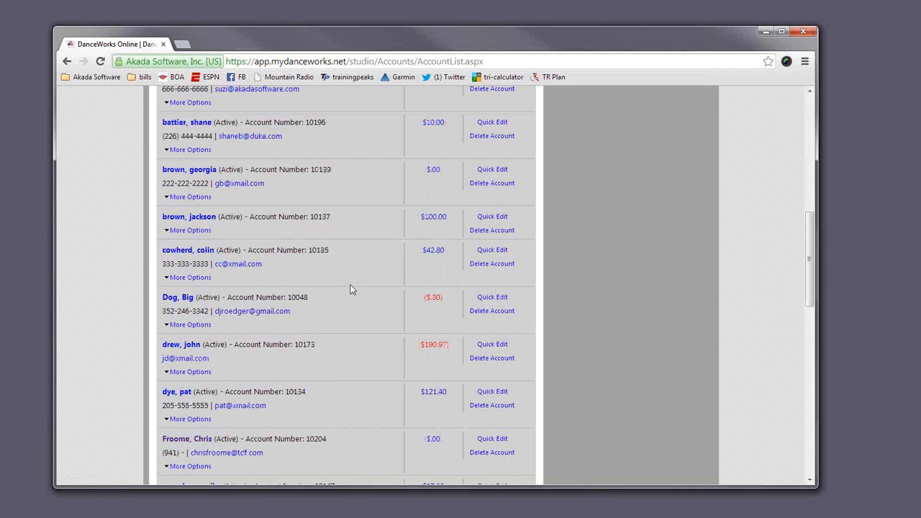
pyautogui.click(189, 439)
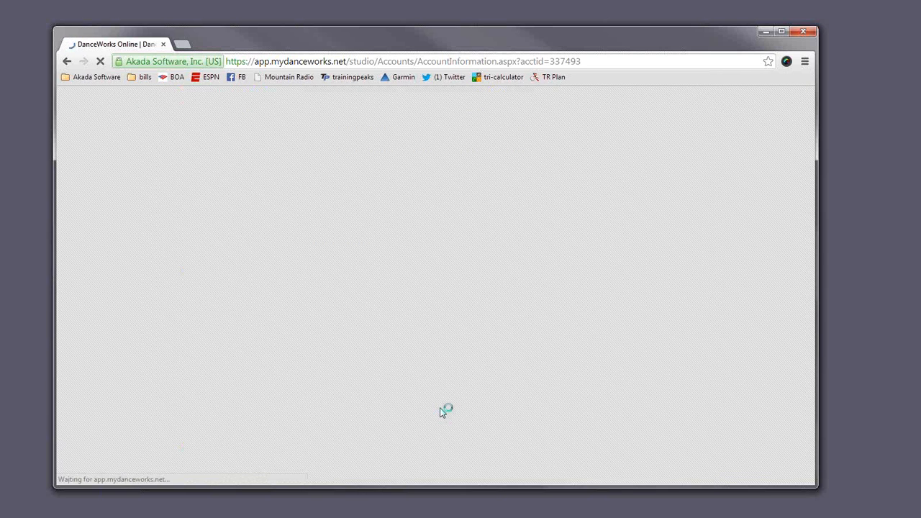
# - Set the account's billing frequency to Full Season and save the change
pyautogui.scroll(-4, 428, 381)
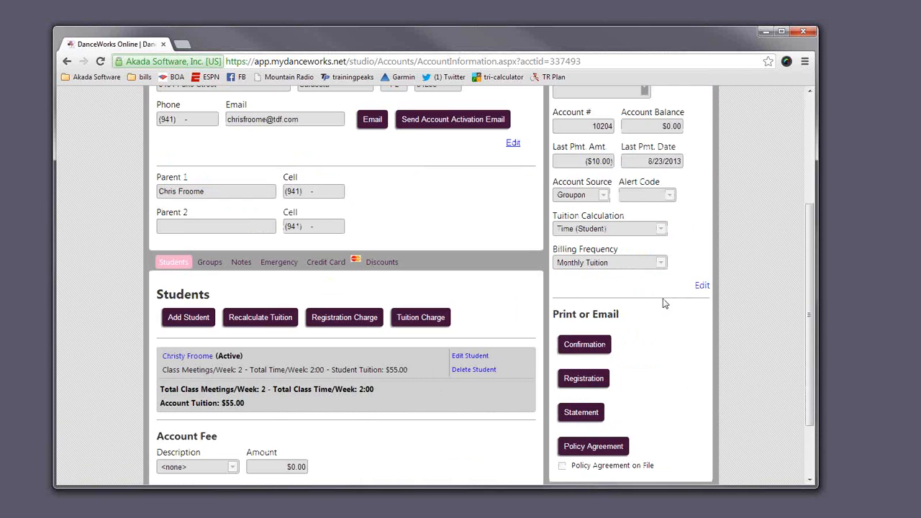
pyautogui.click(702, 286)
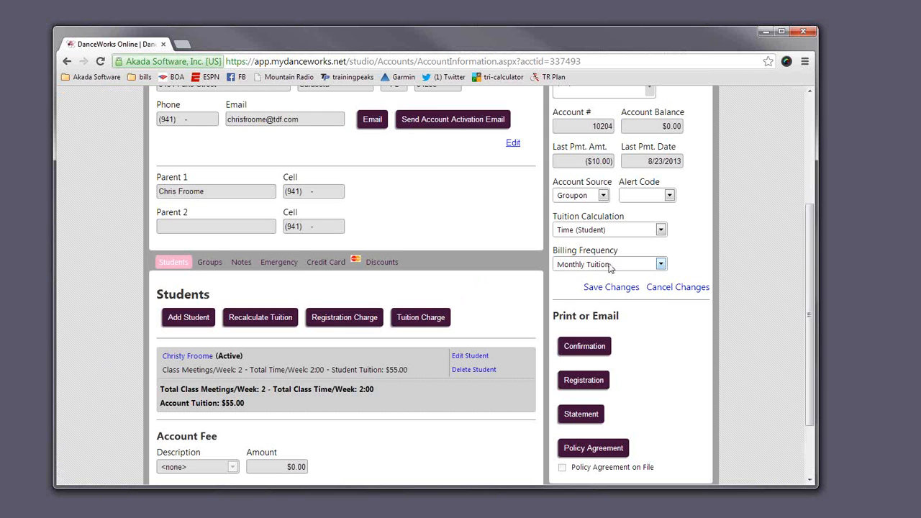
pyautogui.click(609, 264)
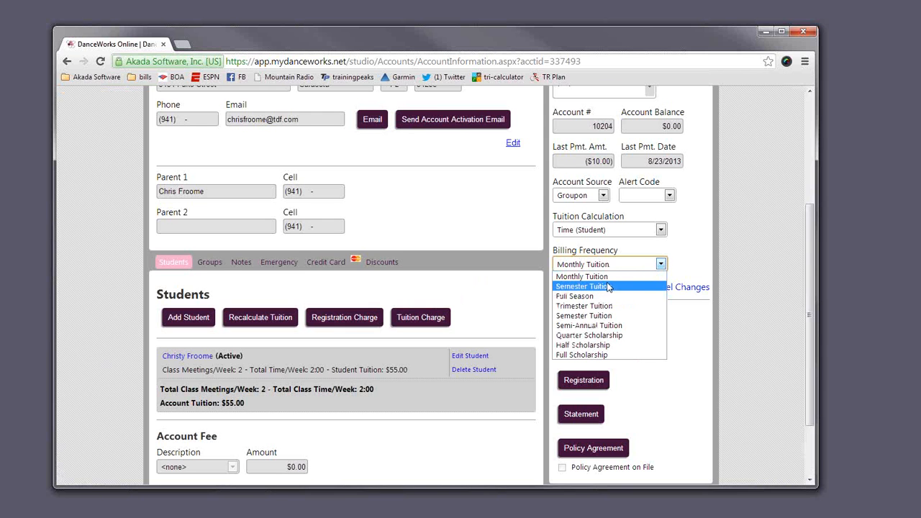
pyautogui.click(600, 296)
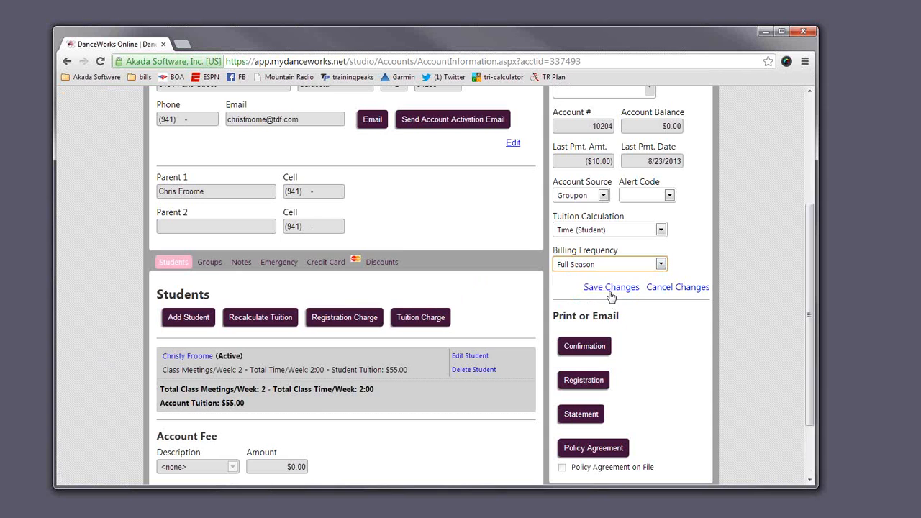
pyautogui.click(610, 290)
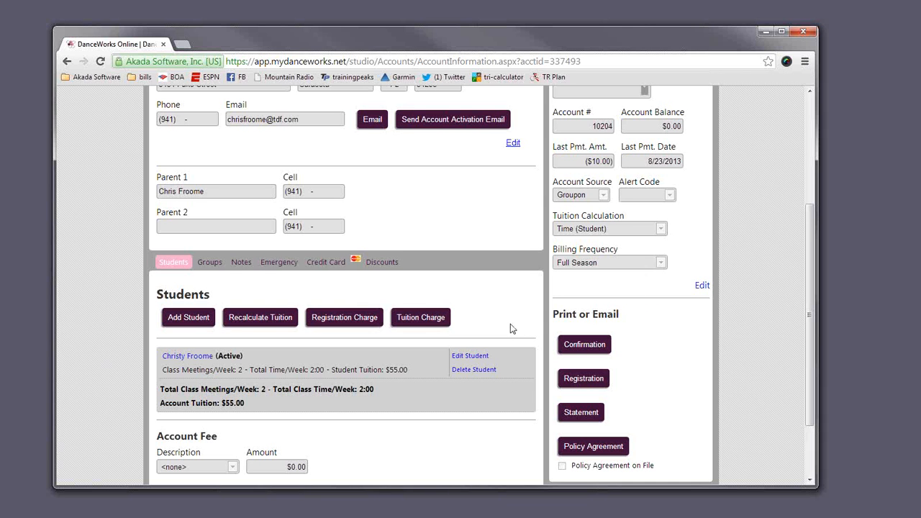
# - Open the Intermediate Jazz class information and examine its class roster and available class actions
pyautogui.scroll(3, 510, 328)
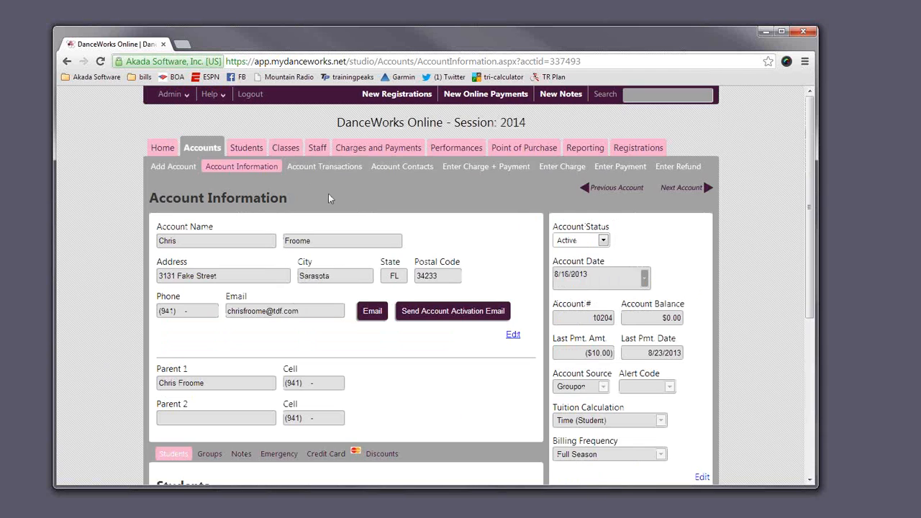
pyautogui.click(288, 151)
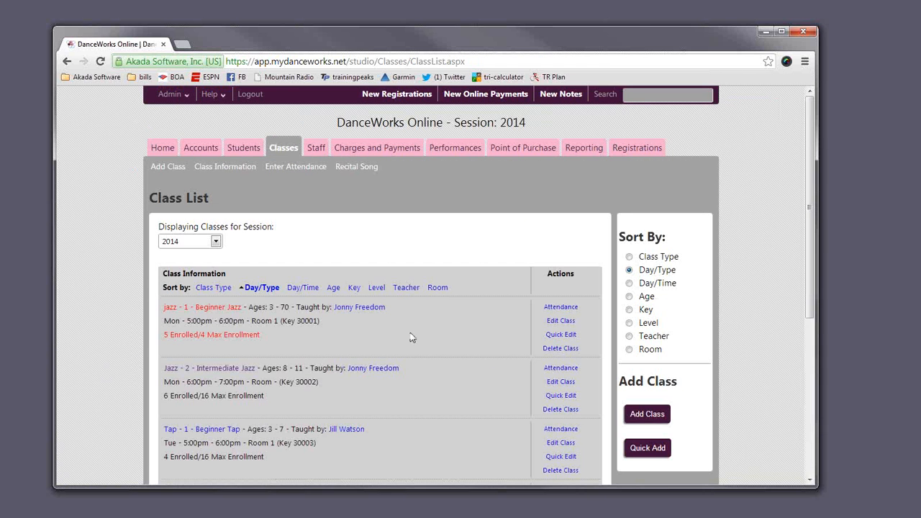
pyautogui.click(245, 369)
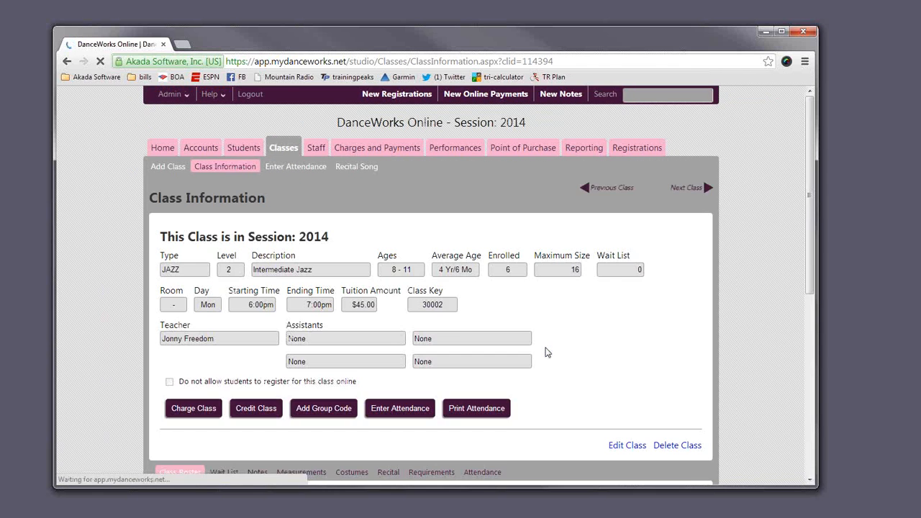
pyautogui.scroll(-3, 546, 351)
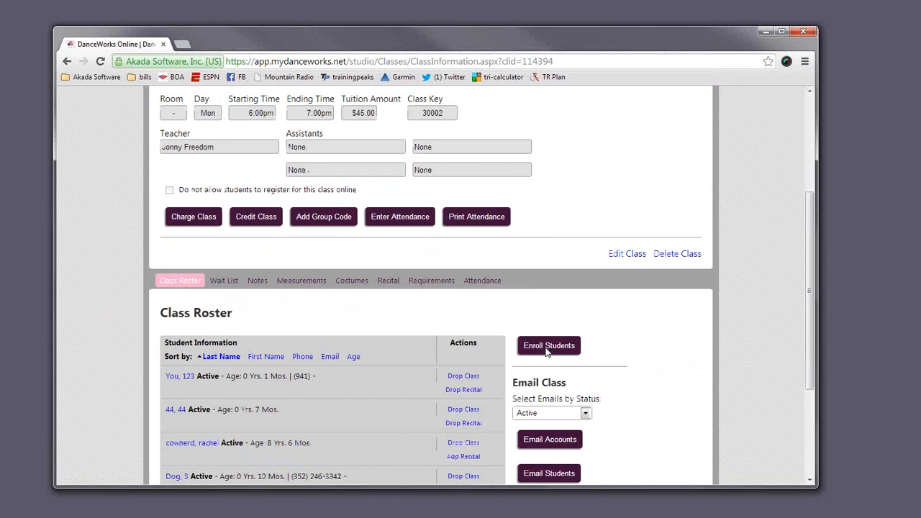
pyautogui.scroll(-2, 545, 351)
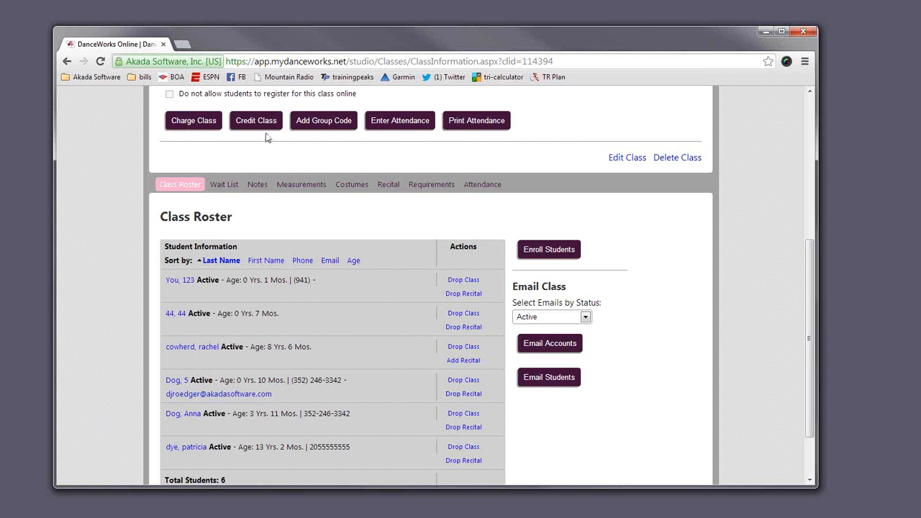
pyautogui.scroll(-1, 309, 219)
pyautogui.scroll(4, 309, 215)
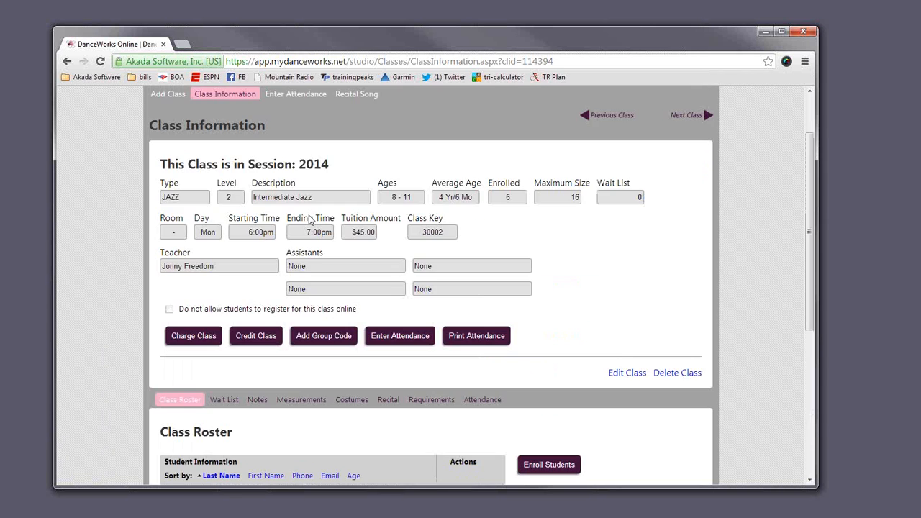
pyautogui.scroll(1, 360, 243)
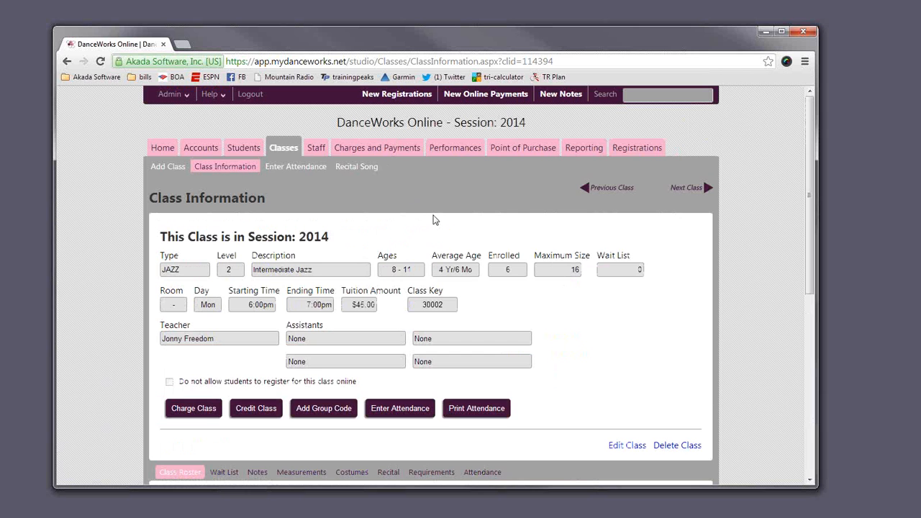
# - Open the late charge posting form and limit the late charge to the Monthly Tuition billing frequency
pyautogui.click(403, 155)
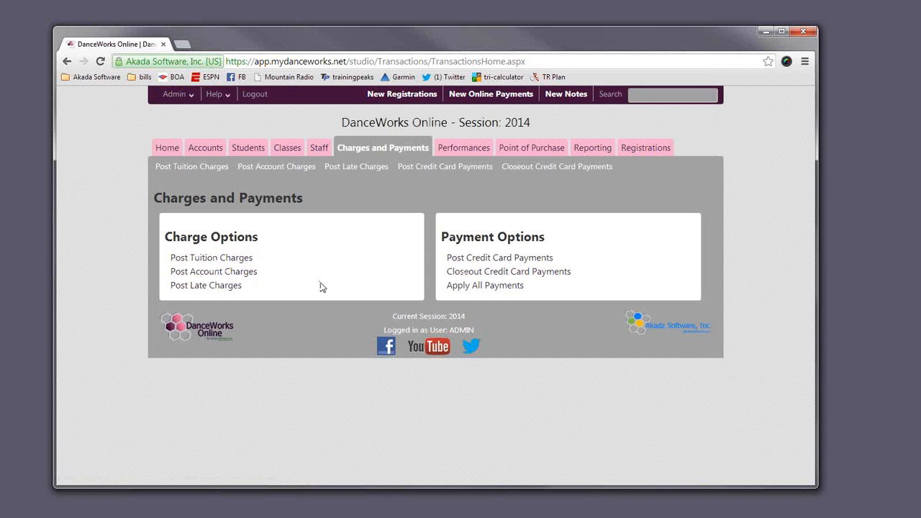
pyautogui.click(221, 292)
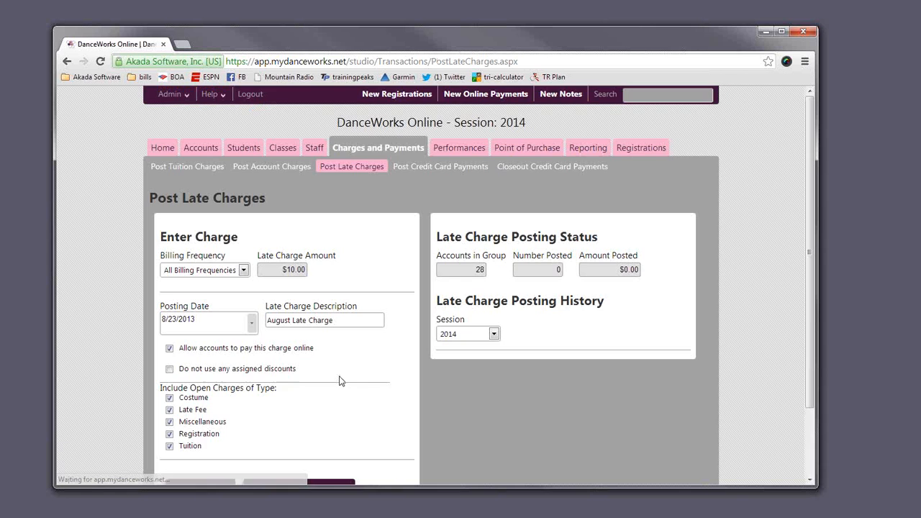
pyautogui.scroll(-2, 339, 379)
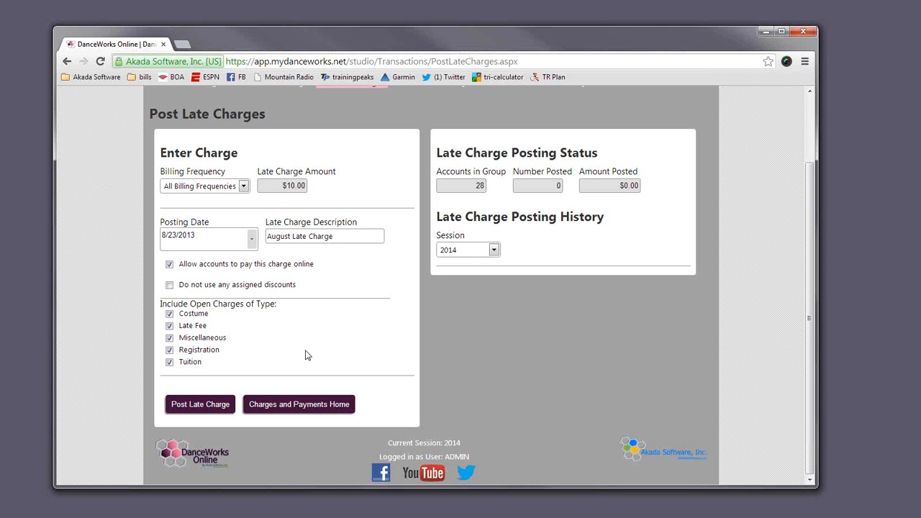
pyautogui.scroll(2, 292, 194)
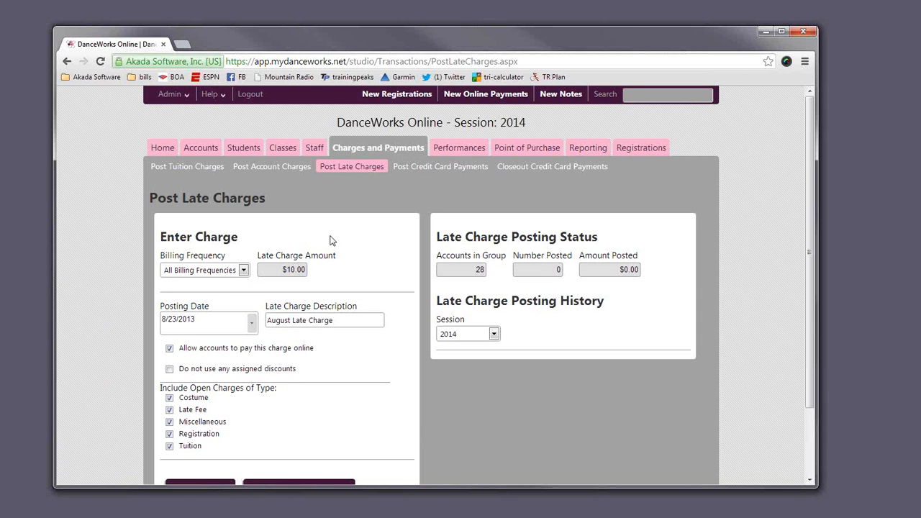
pyautogui.scroll(-2, 332, 238)
pyautogui.click(243, 186)
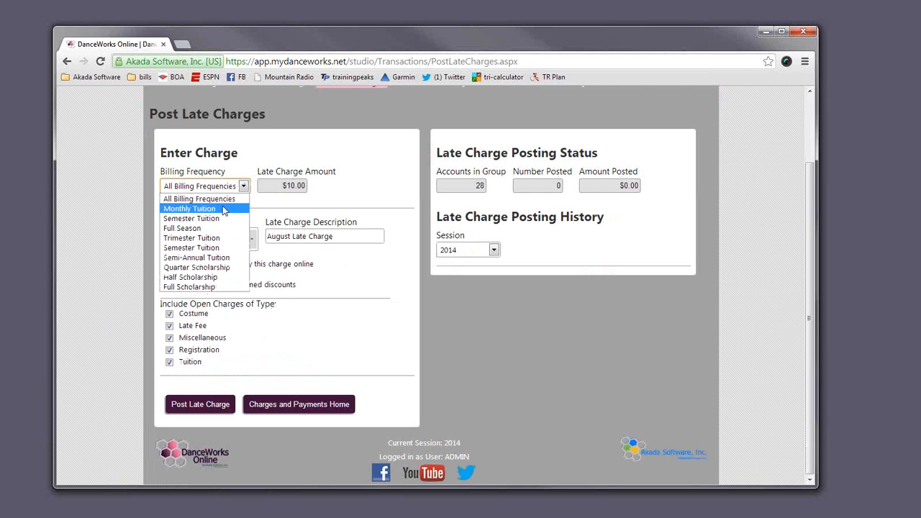
pyautogui.click(224, 209)
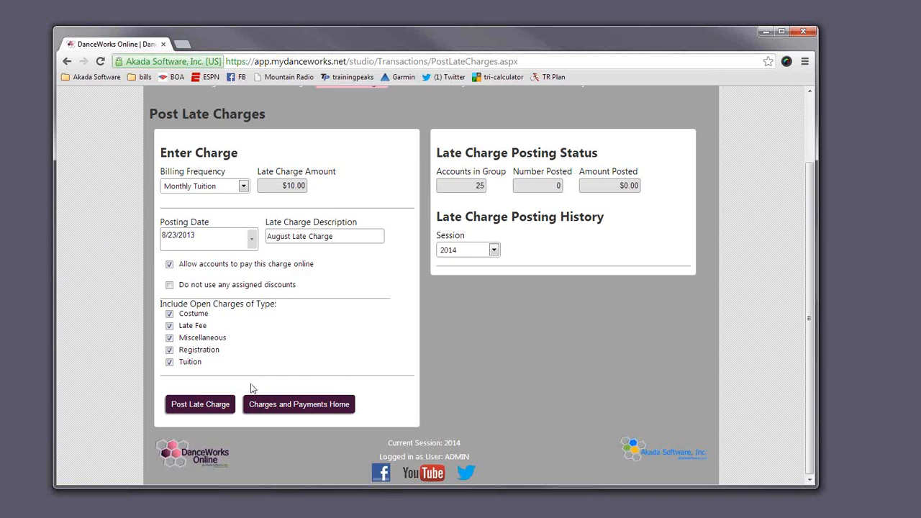
pyautogui.scroll(2, 253, 387)
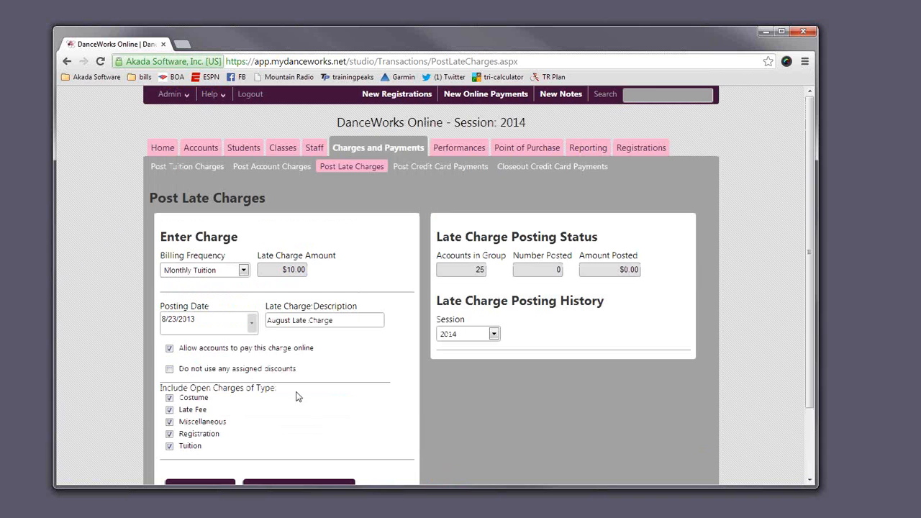
# - Open the account charge posting form, apply the charge to Selected Accounts and select three consecutive accounts
pyautogui.click(261, 167)
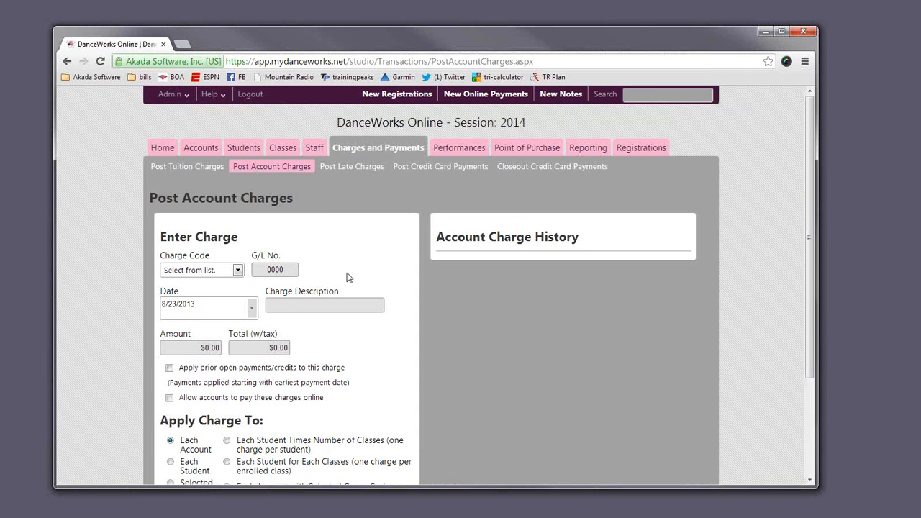
pyautogui.scroll(-2, 371, 272)
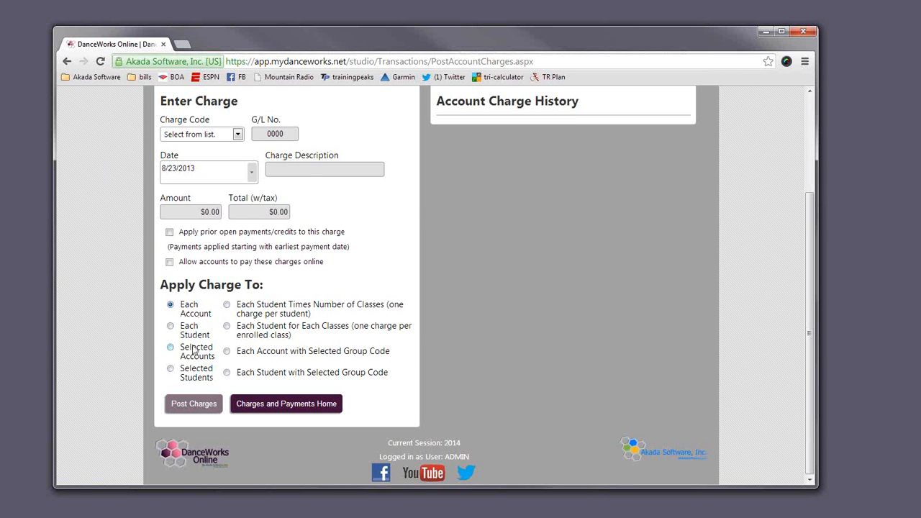
pyautogui.click(171, 348)
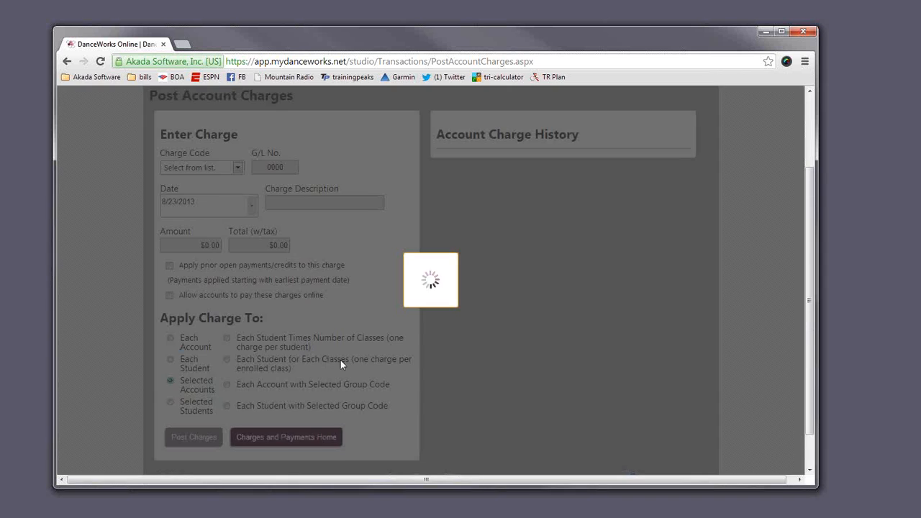
pyautogui.scroll(-3, 355, 372)
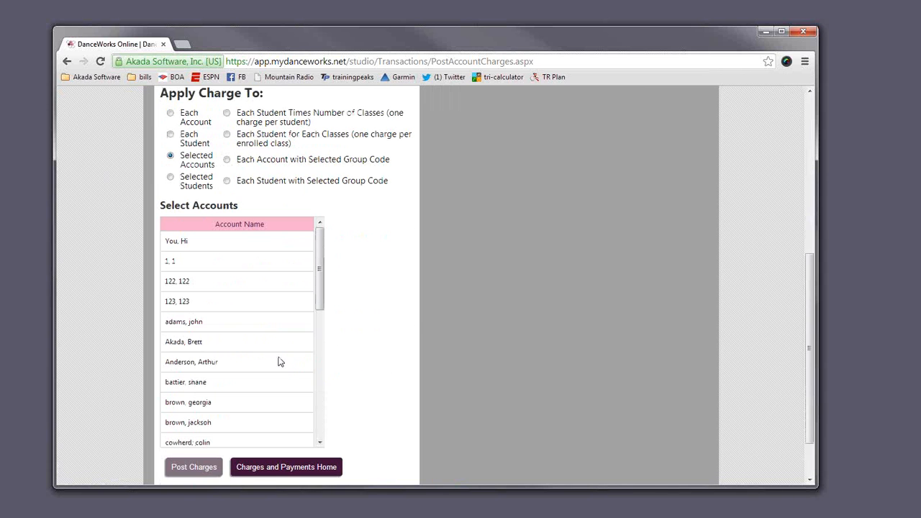
pyautogui.click(231, 368)
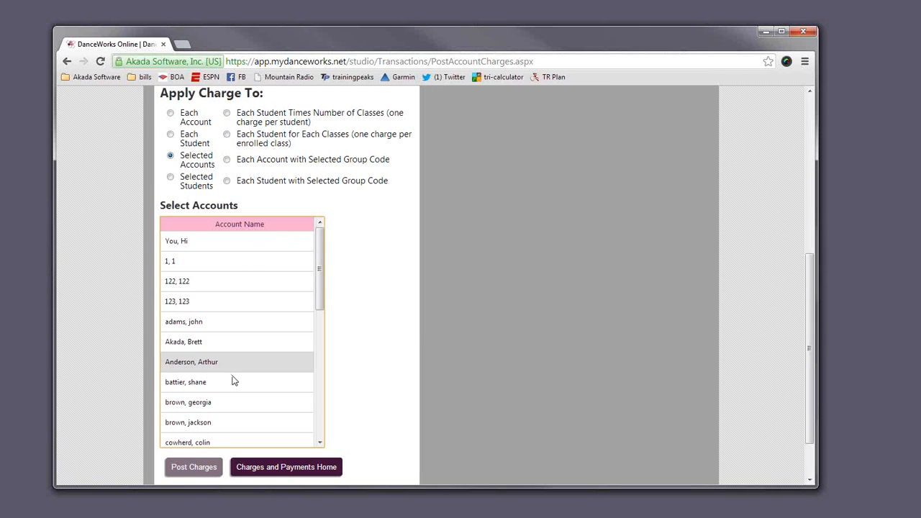
pyautogui.keyDown('ctrl'); pyautogui.click(233, 387); pyautogui.keyUp('ctrl')
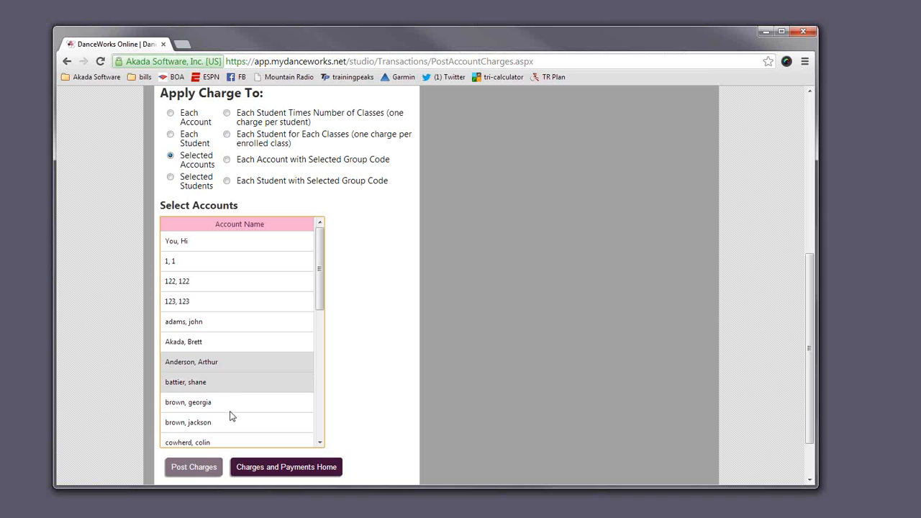
pyautogui.keyDown('ctrl'); pyautogui.click(232, 407); pyautogui.keyUp('ctrl')
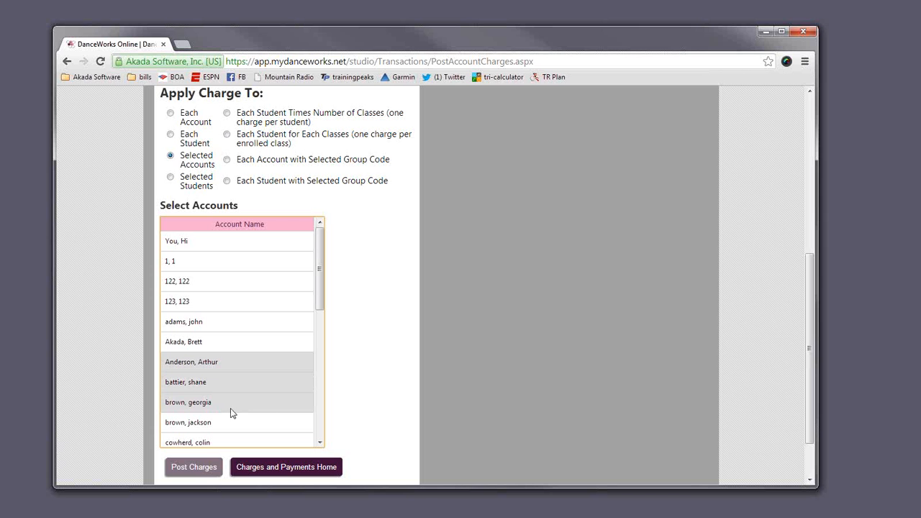
# - Switch the charge target to Selected Students and from there to Each Student for Each Classes
pyautogui.click(172, 180)
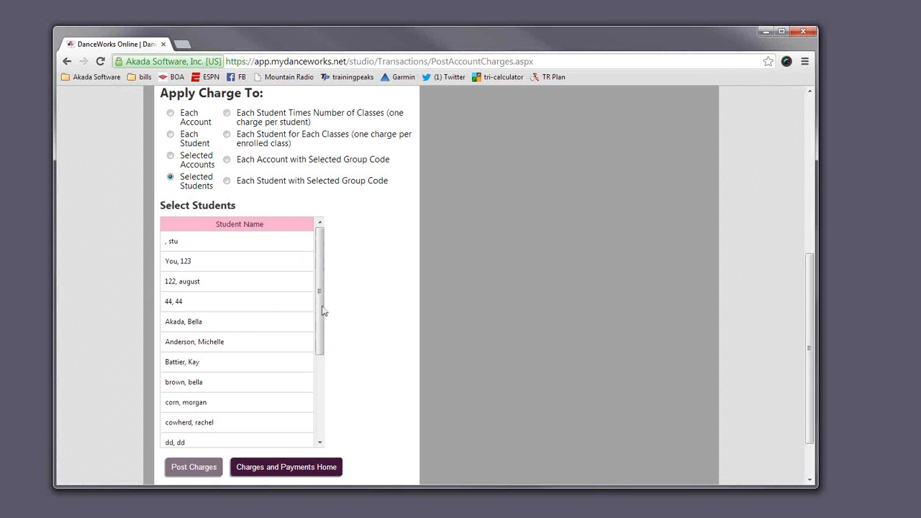
pyautogui.scroll(2, 378, 343)
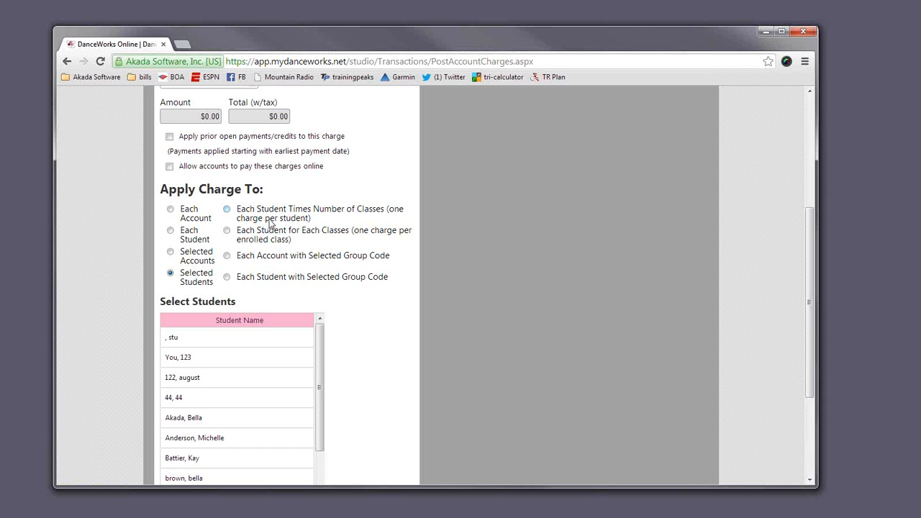
pyautogui.click(231, 231)
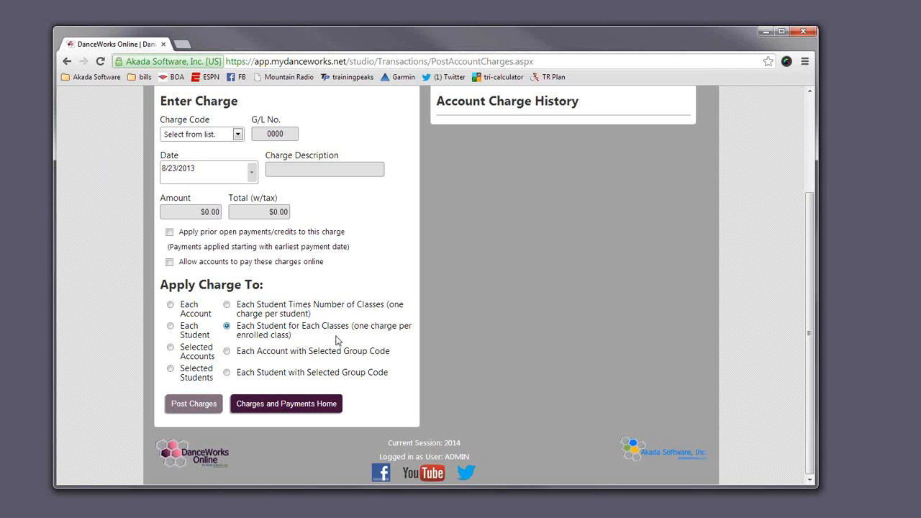
# - Apply the charge to Each Account with Selected Group Code and select the CO - DANCE COMPANY group
pyautogui.click(225, 351)
pyautogui.scroll(-2, 380, 318)
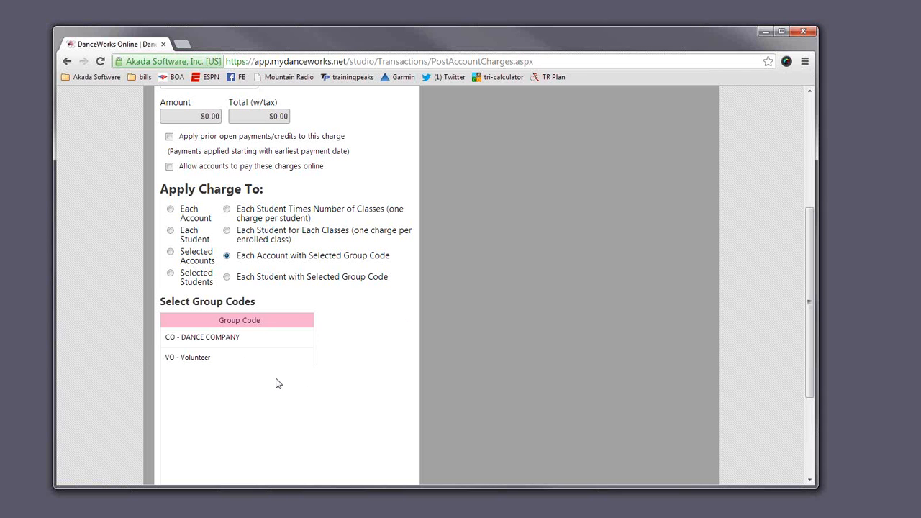
pyautogui.click(245, 338)
pyautogui.scroll(-1, 242, 343)
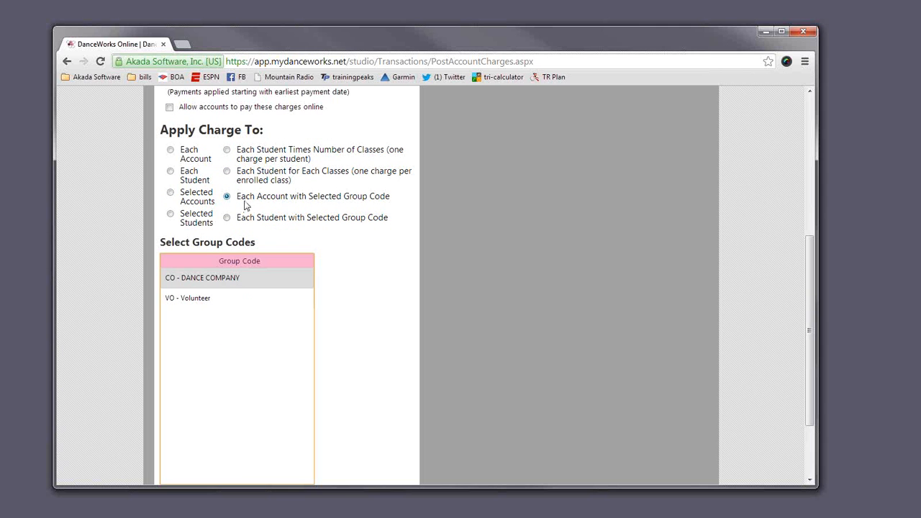
# - Apply the charge to Each Student with Selected Group Code and review the available charge codes and remaining form options
pyautogui.click(256, 220)
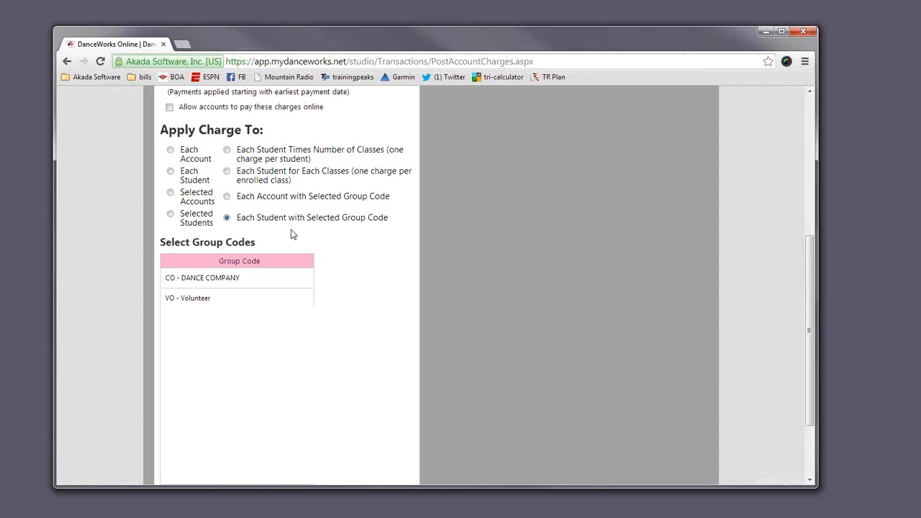
pyautogui.scroll(3, 352, 331)
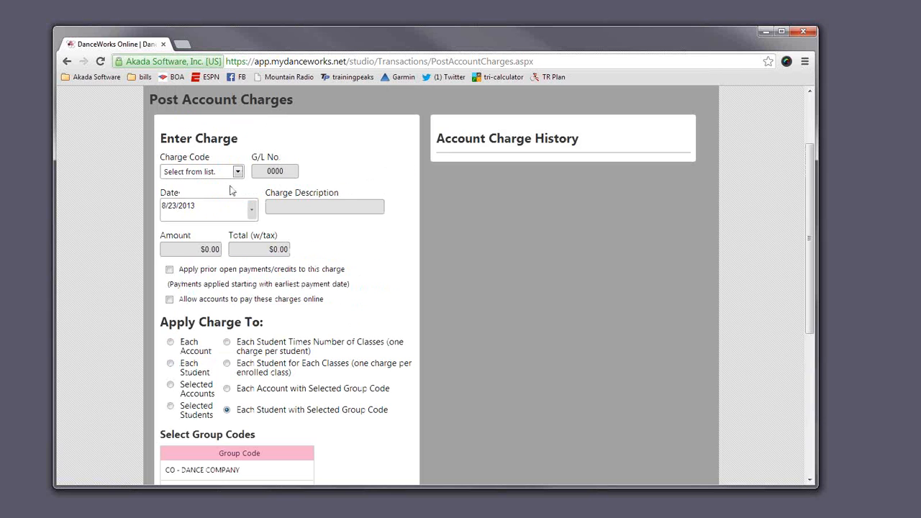
pyautogui.click(226, 174)
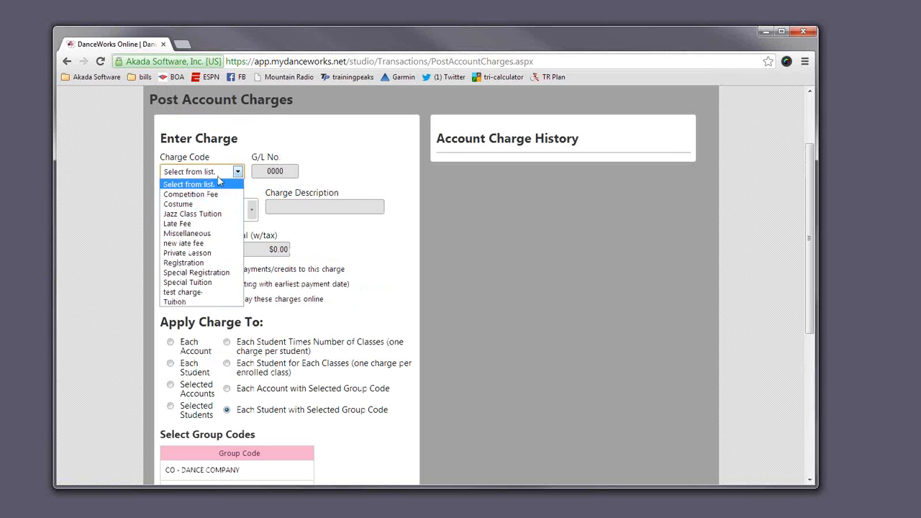
pyautogui.click(343, 248)
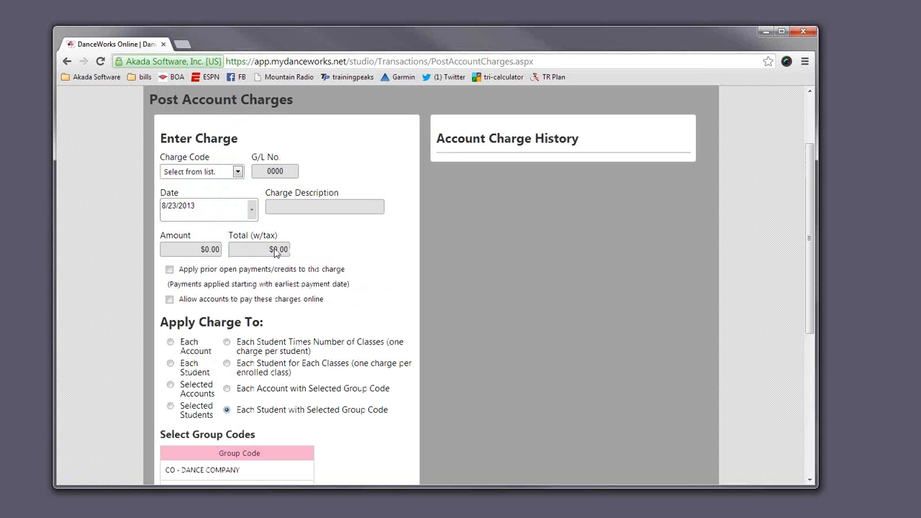
pyautogui.scroll(-2, 388, 287)
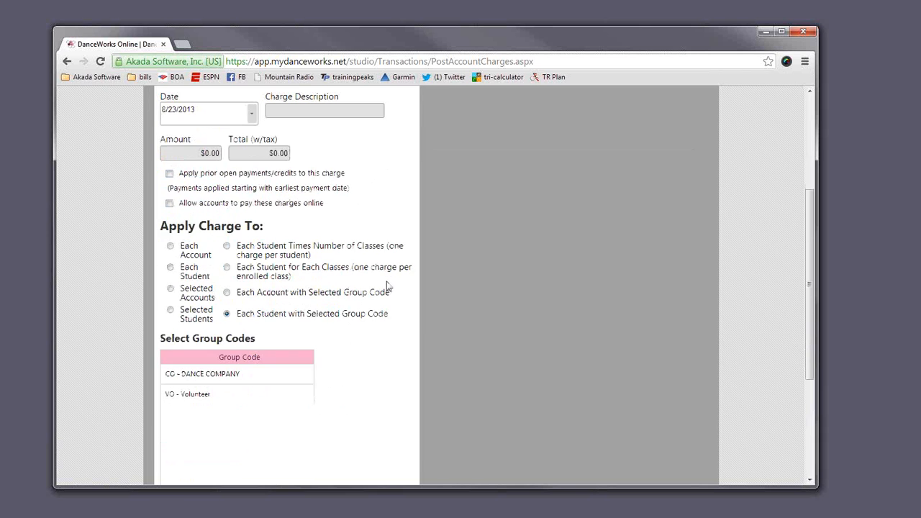
pyautogui.scroll(-4, 381, 281)
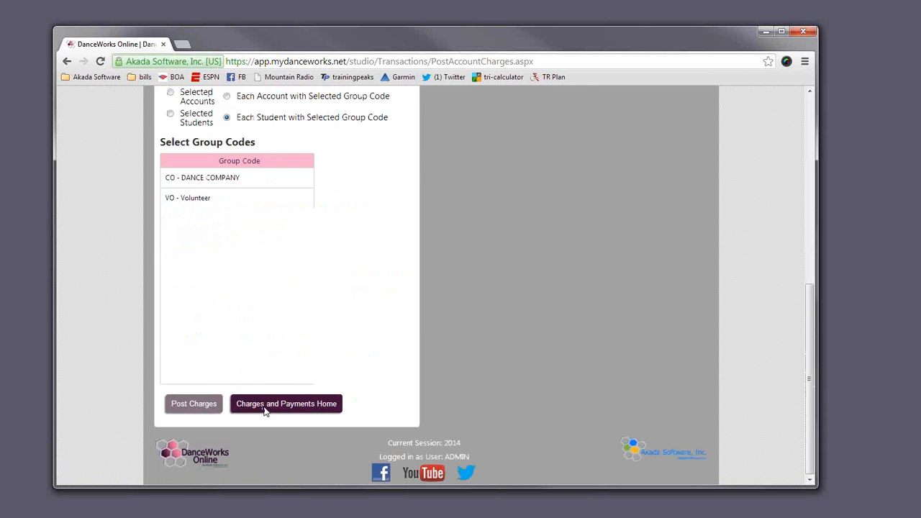
pyautogui.scroll(6, 390, 374)
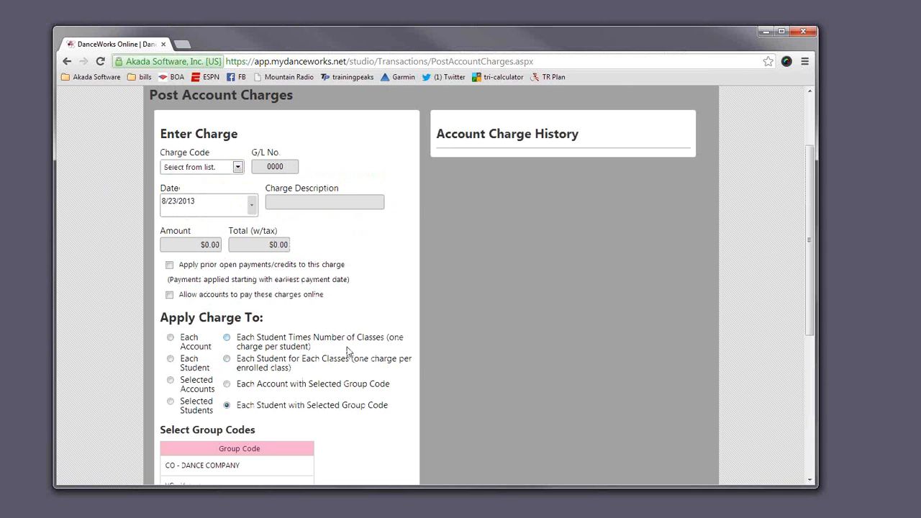
pyautogui.scroll(2, 414, 363)
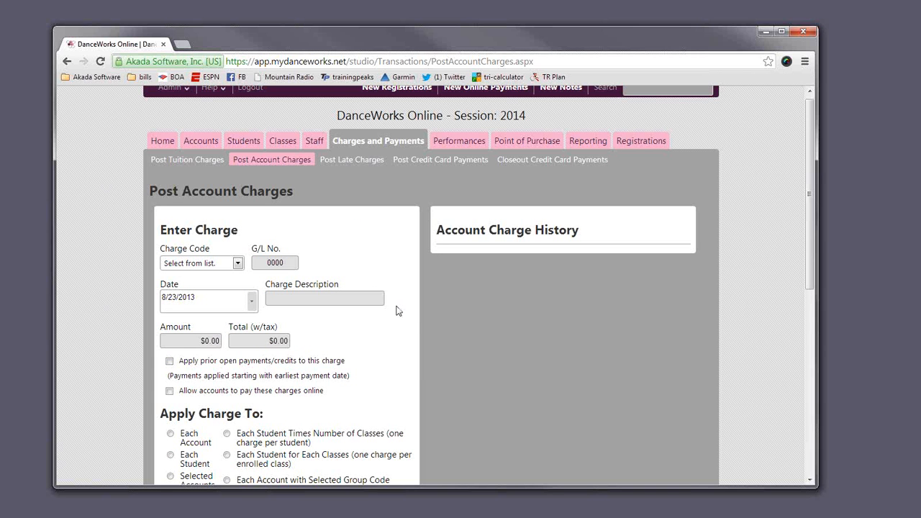
pyautogui.scroll(-2, 425, 318)
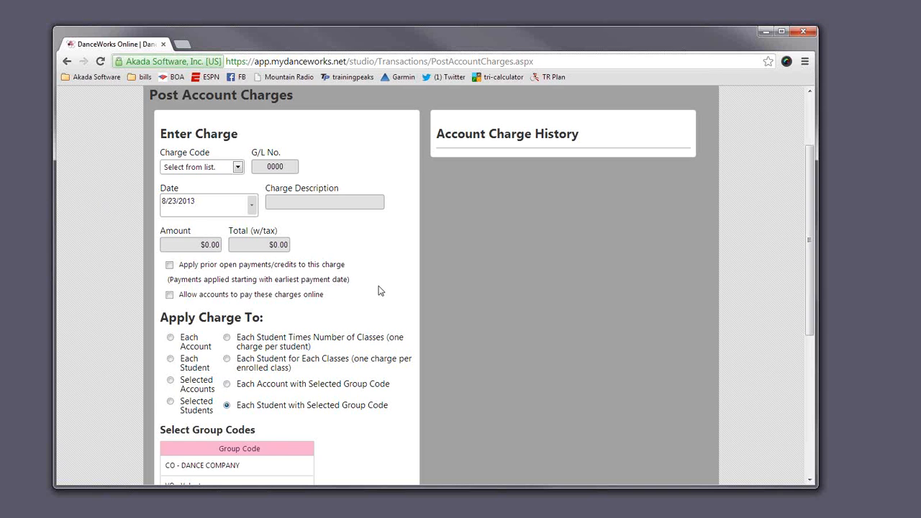
# - Open the tuition charge posting form and choose Monthly Tuition as the account billing frequency
pyautogui.scroll(3, 380, 289)
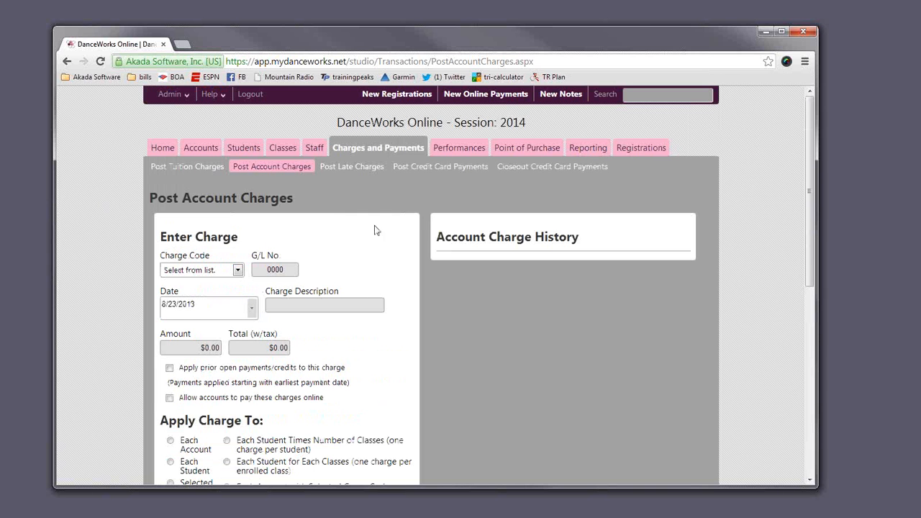
pyautogui.click(212, 167)
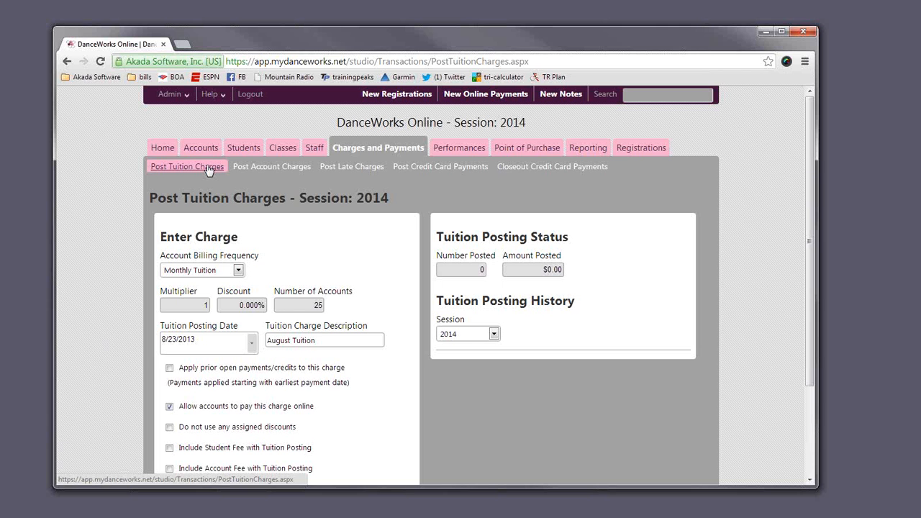
pyautogui.scroll(-3, 291, 254)
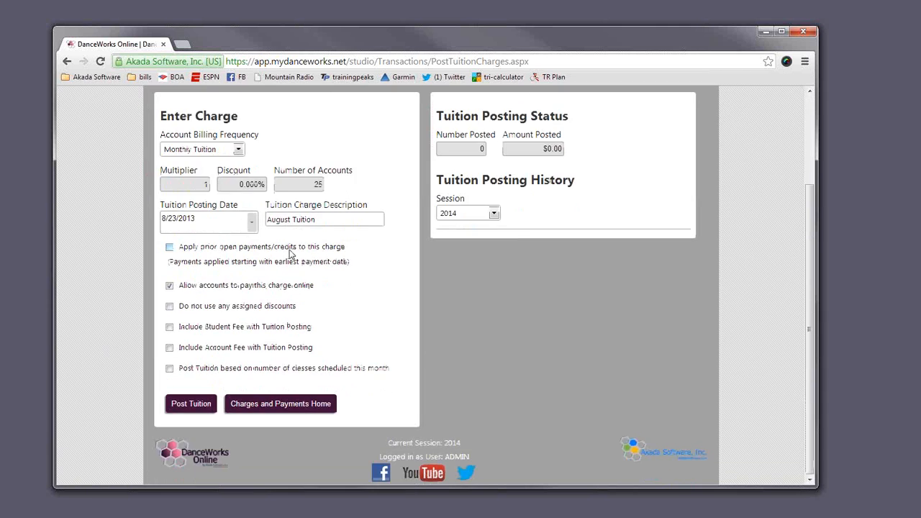
pyautogui.scroll(3, 409, 228)
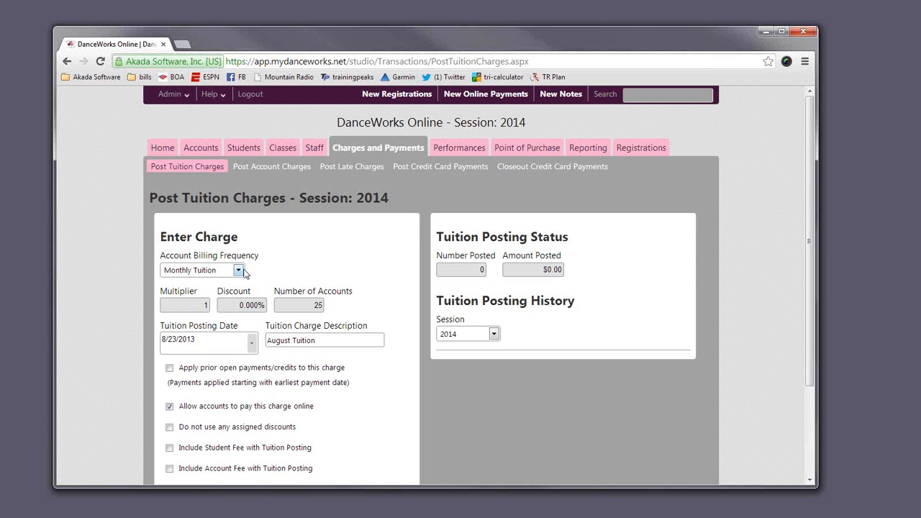
pyautogui.click(241, 271)
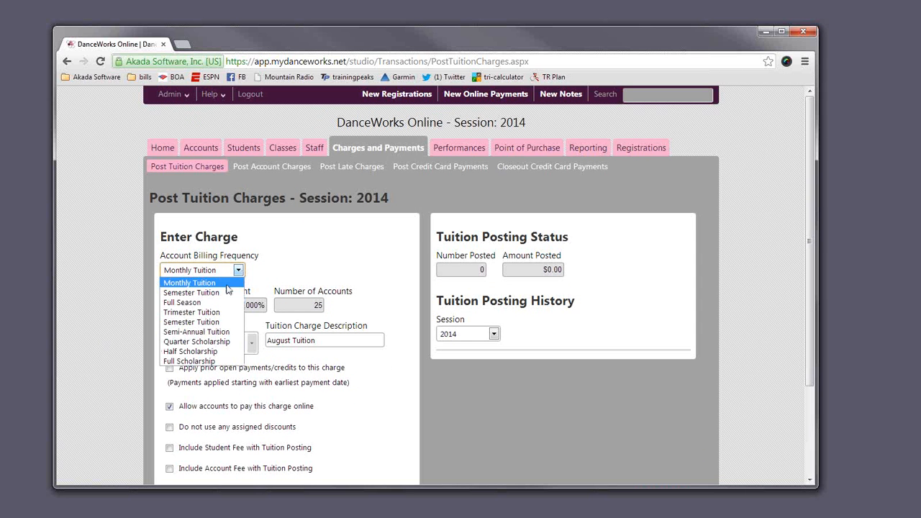
pyautogui.click(227, 286)
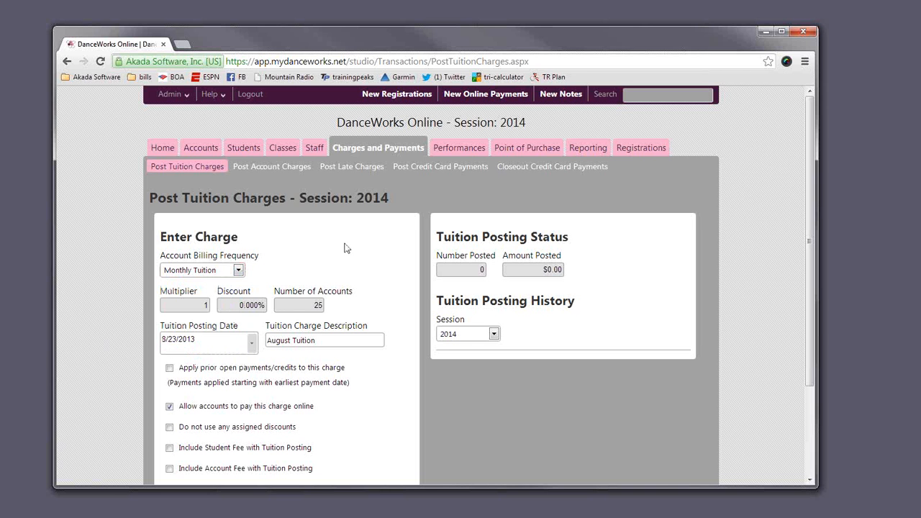
pyautogui.click(237, 271)
pyautogui.click(230, 285)
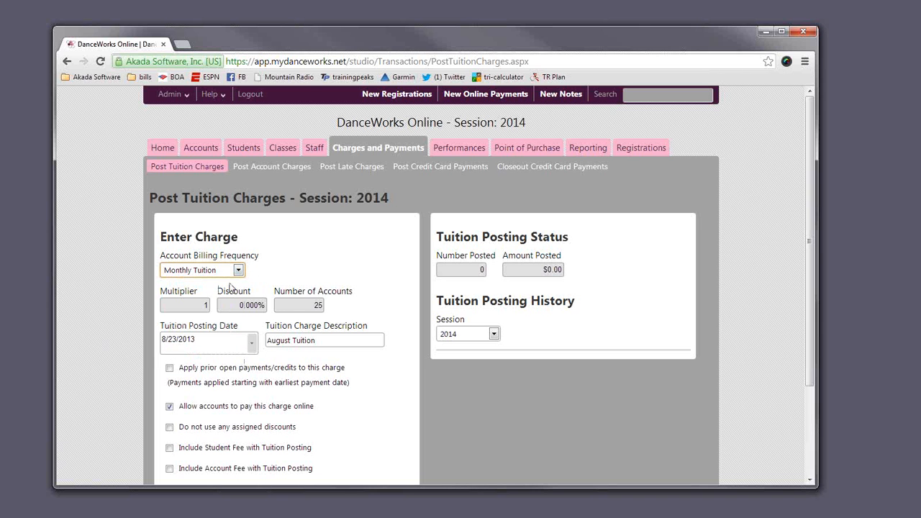
pyautogui.click(325, 257)
pyautogui.scroll(-2, 326, 257)
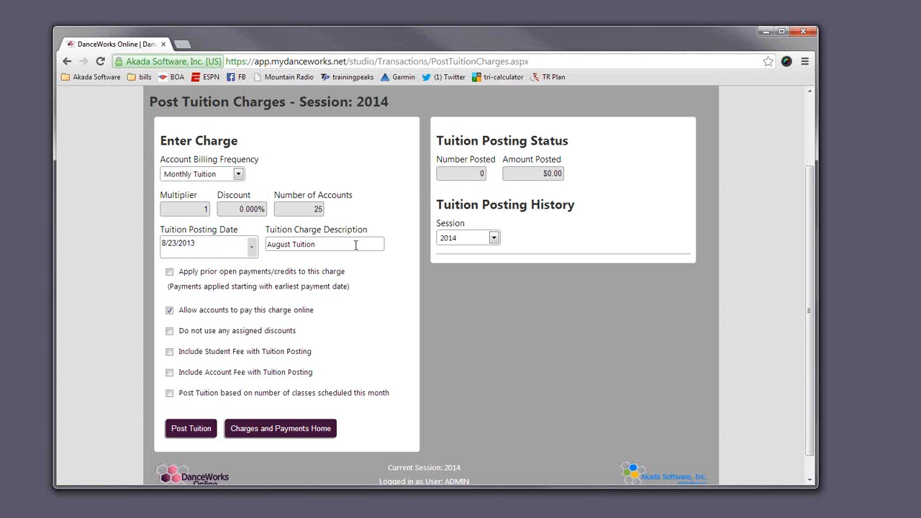
pyautogui.click(237, 174)
pyautogui.click(234, 188)
# - Set the tuition posting date to 9/1/2013 and check the September Tuition charge description
pyautogui.click(252, 248)
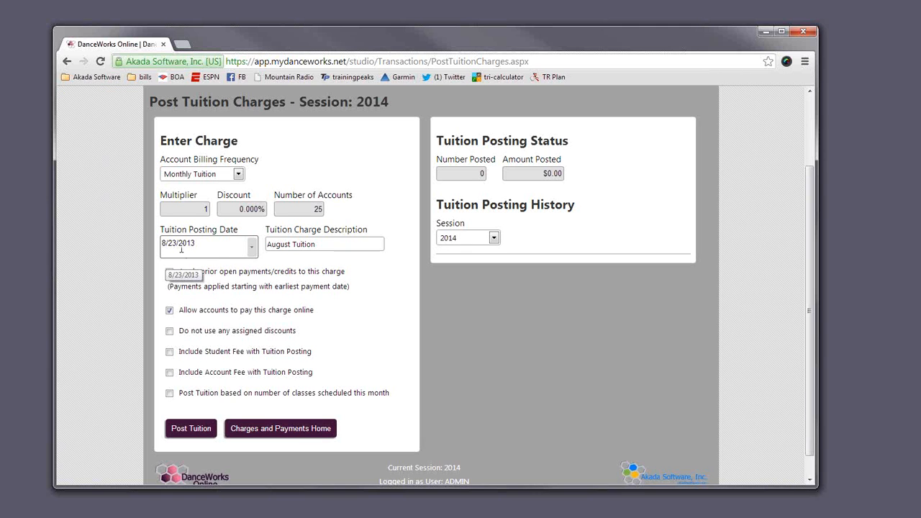
pyautogui.click(252, 246)
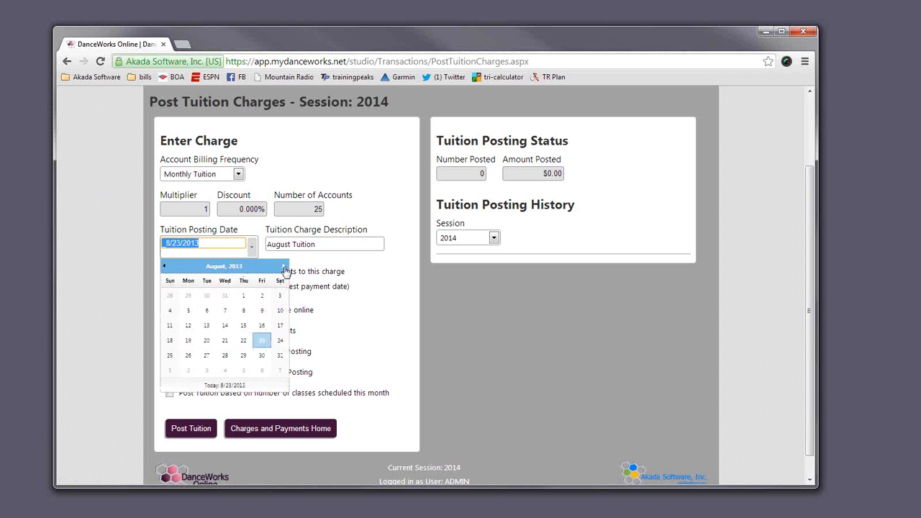
pyautogui.click(284, 267)
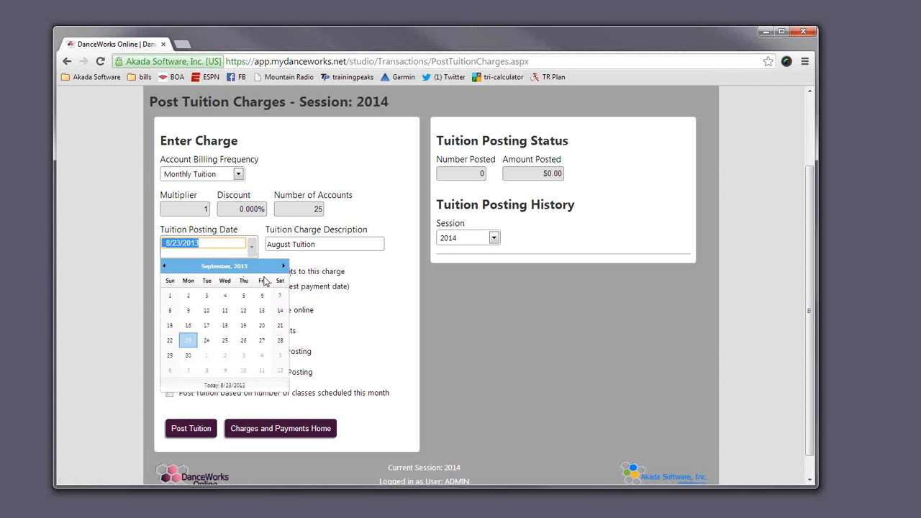
pyautogui.click(170, 296)
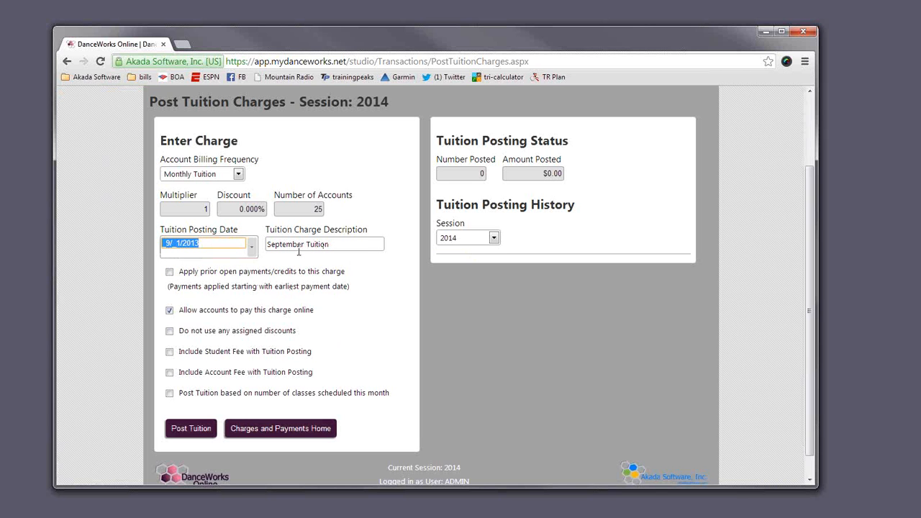
pyautogui.moveTo(335, 244); pyautogui.dragTo(246, 245)
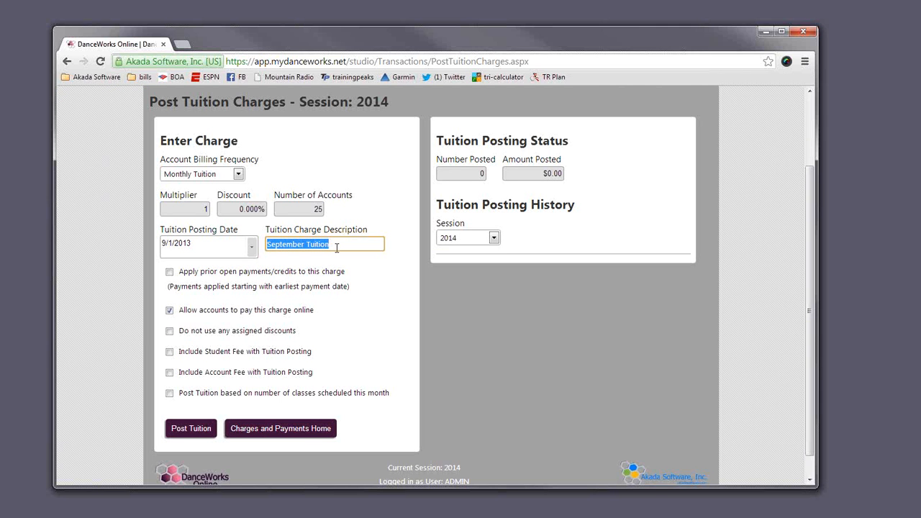
pyautogui.click(379, 314)
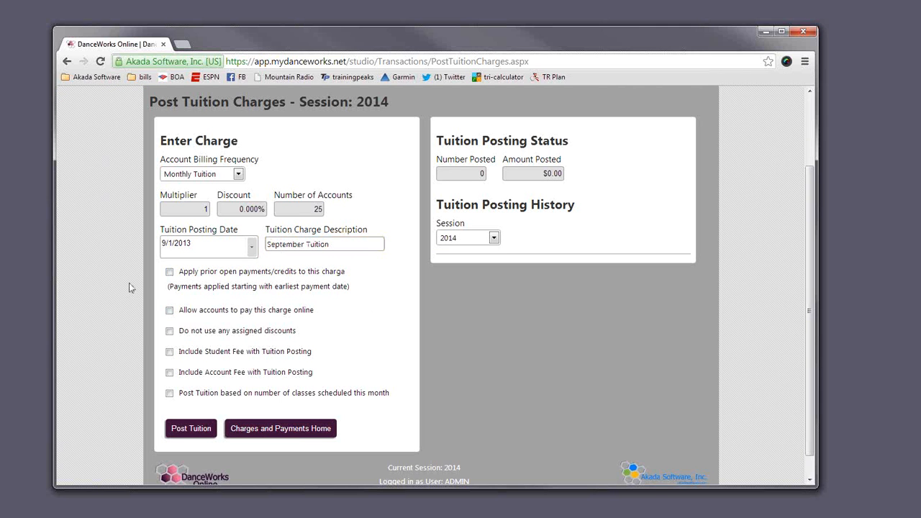
# - Allow accounts to pay the tuition charge online, and switch the option to ignore assigned discounts on and off again
pyautogui.click(169, 314)
pyautogui.click(170, 331)
pyautogui.click(170, 331)
# - Open the sixth account in the account list and examine the account fee in its account information
pyautogui.scroll(3, 369, 376)
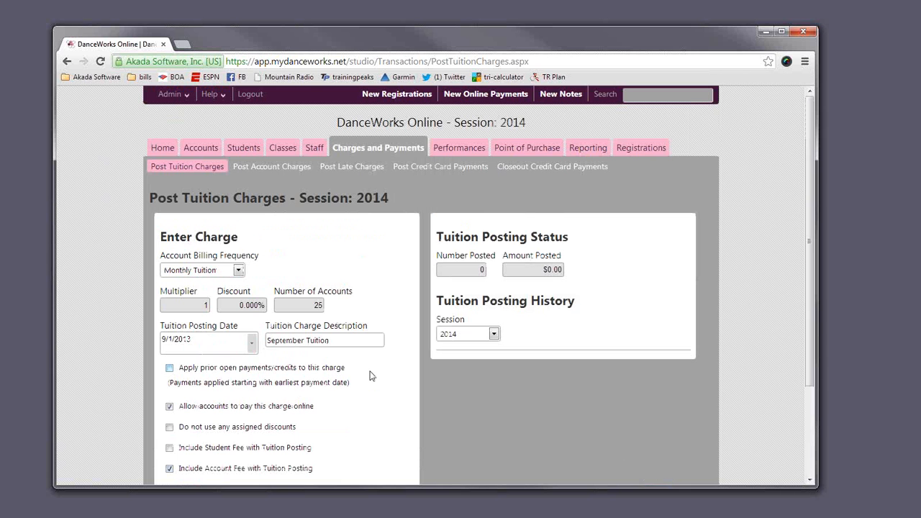
pyautogui.click(199, 146)
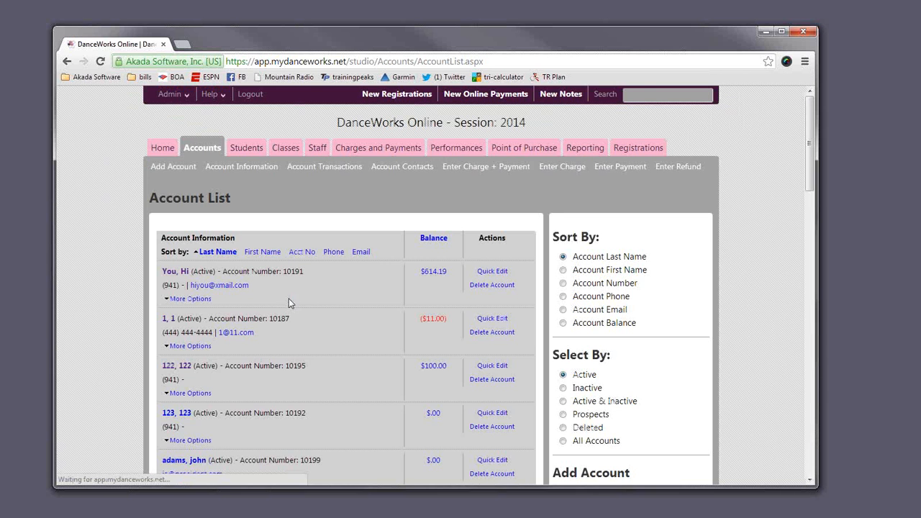
pyautogui.scroll(-2, 299, 360)
pyautogui.scroll(-1, 299, 359)
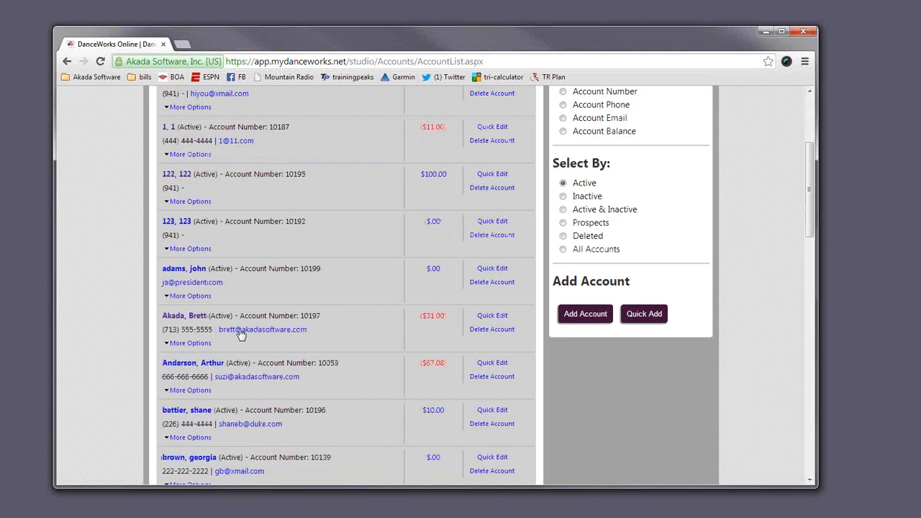
pyautogui.click(205, 320)
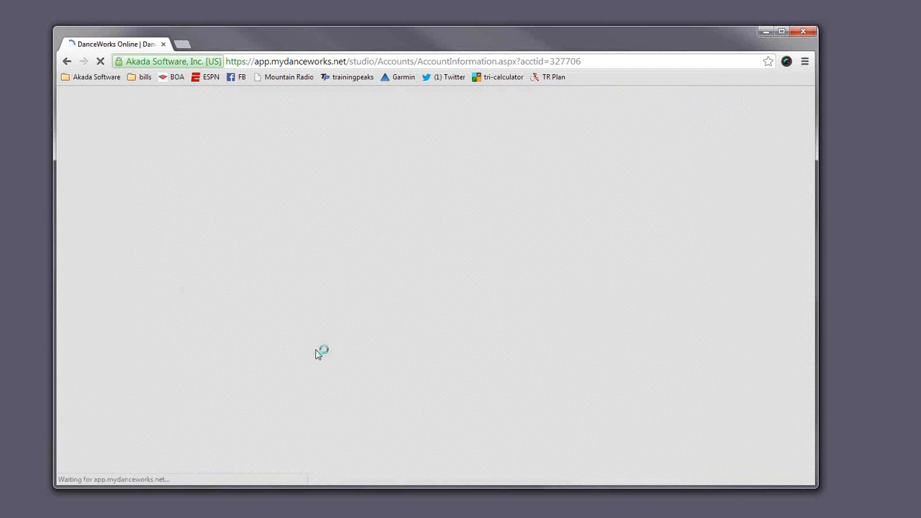
pyautogui.scroll(-3, 318, 354)
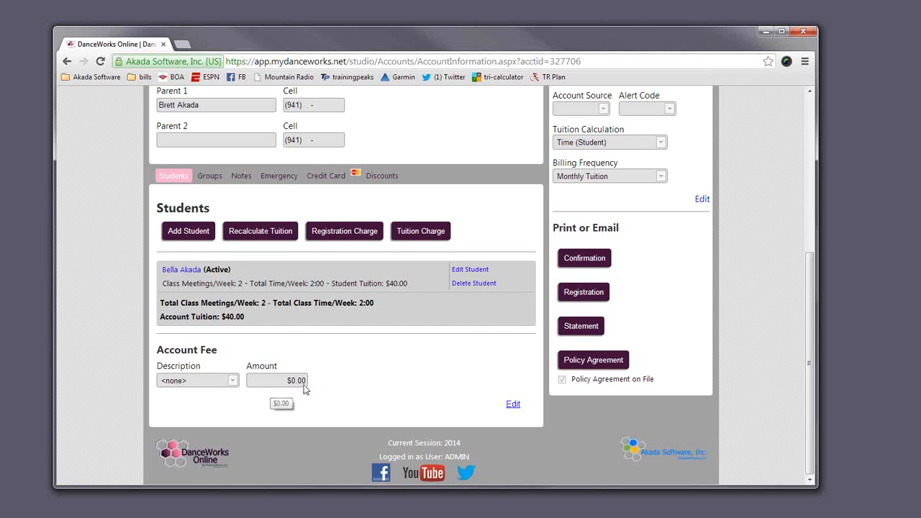
# - Return to the tuition charge posting form and review its fee, discount and class-schedule options
pyautogui.scroll(4, 331, 388)
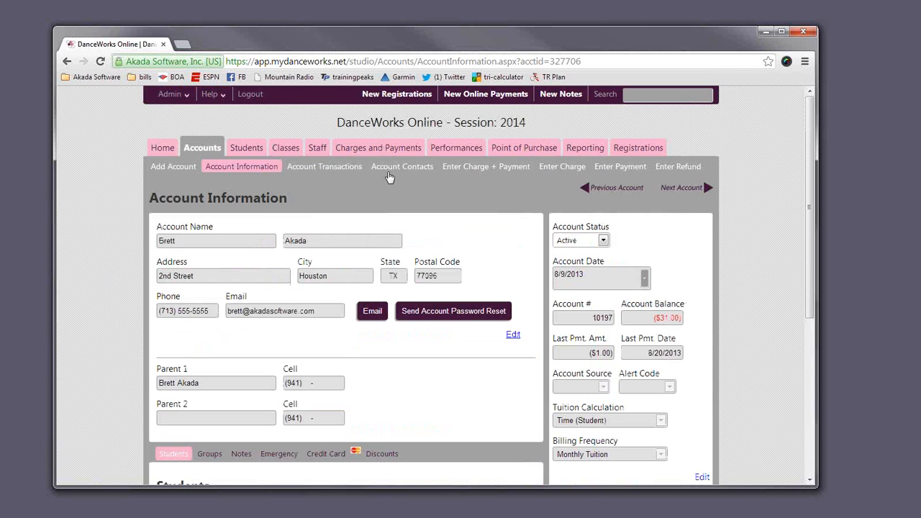
pyautogui.click(382, 147)
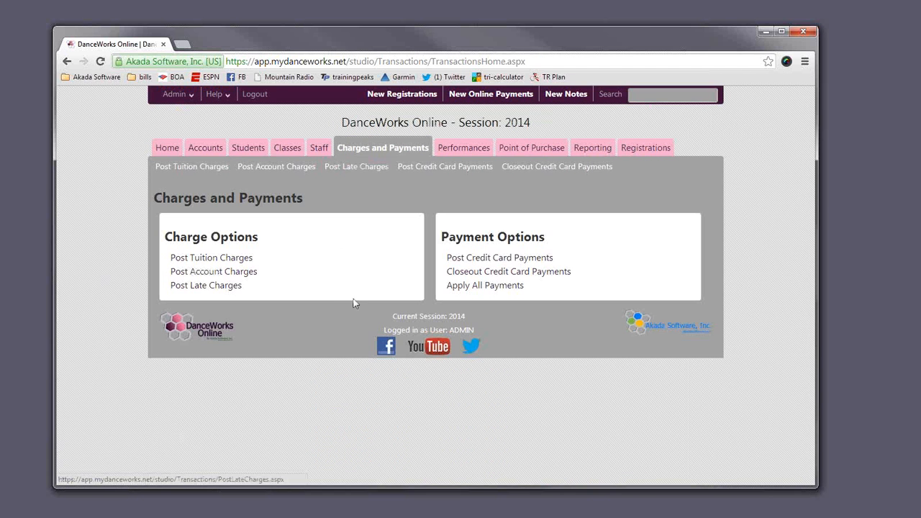
pyautogui.click(244, 259)
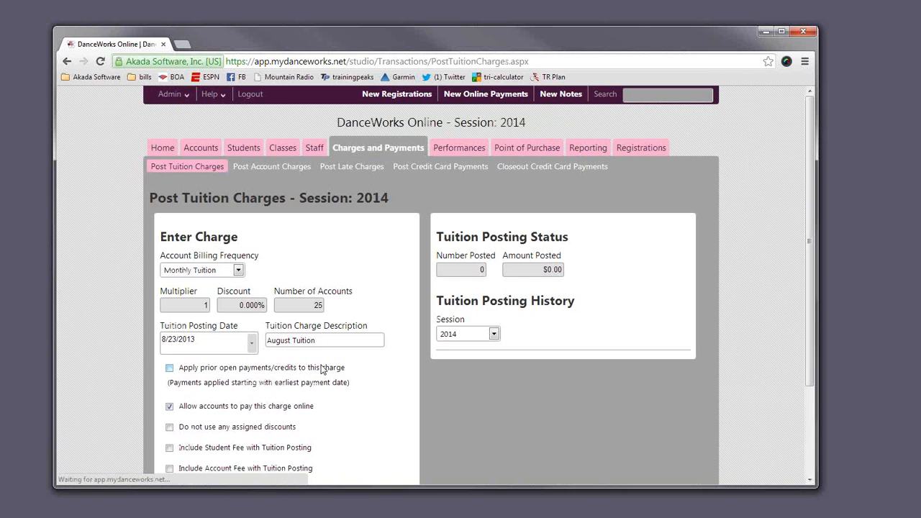
pyautogui.scroll(-3, 322, 368)
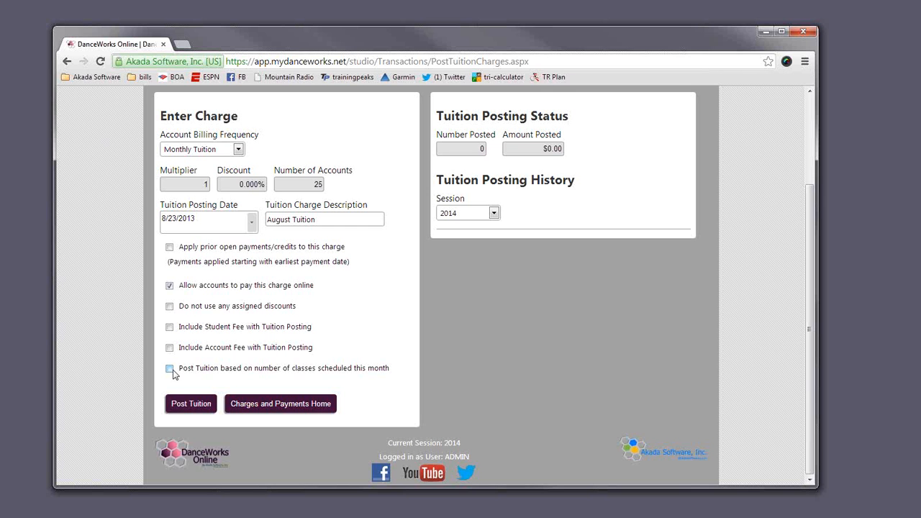
# - Switch the account billing frequency to Full Season to compare its multiplier, discount and number of accounts, and return it to Monthly Tuition
pyautogui.click(238, 149)
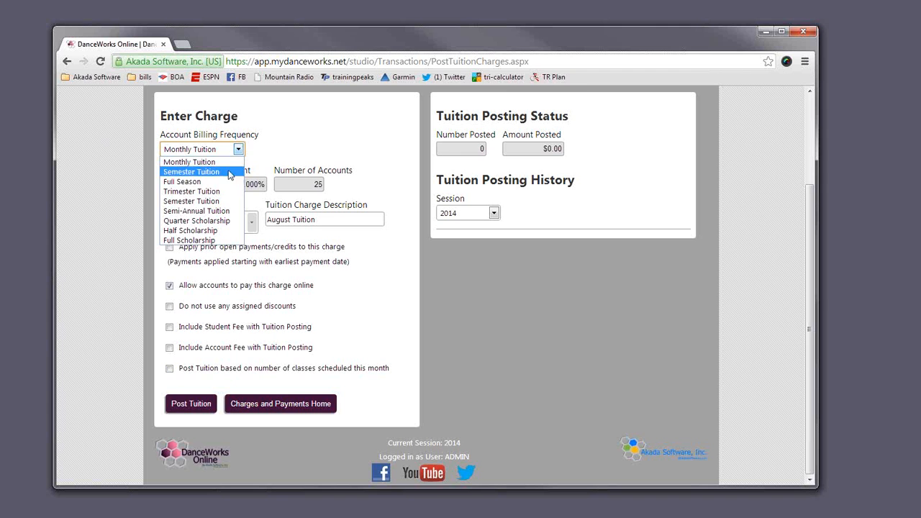
pyautogui.click(228, 162)
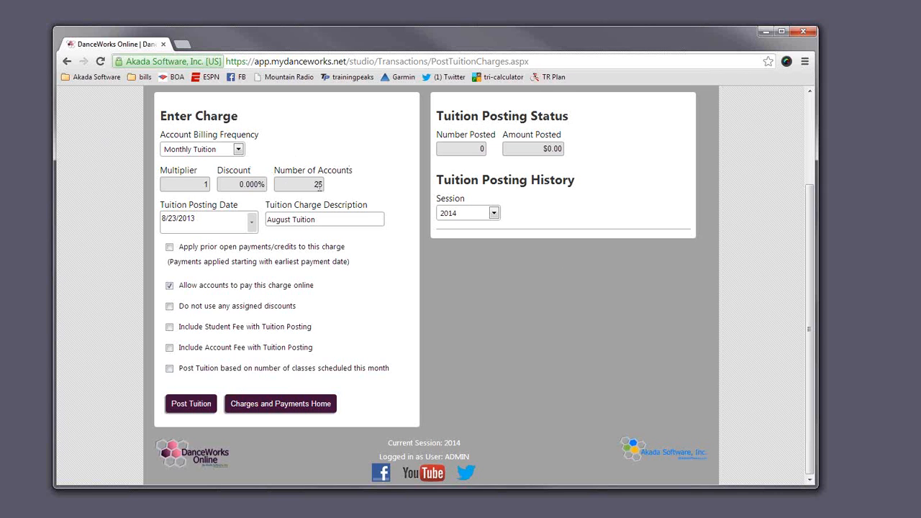
pyautogui.moveTo(319, 186); pyautogui.dragTo(314, 186)
pyautogui.click(209, 151)
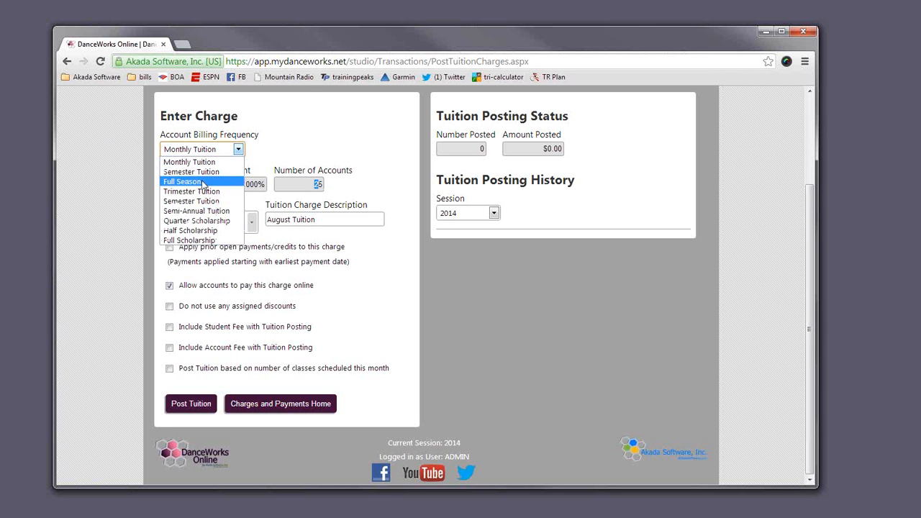
pyautogui.click(209, 182)
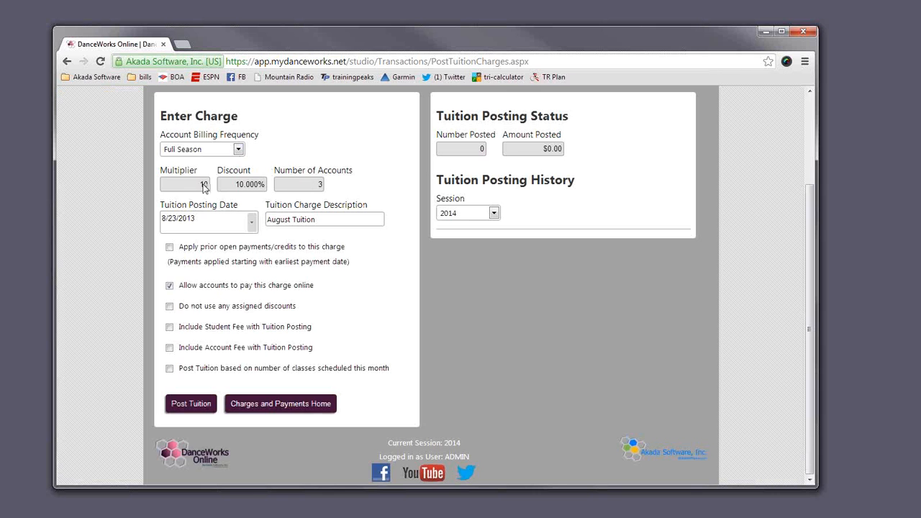
pyautogui.click(214, 151)
pyautogui.click(198, 159)
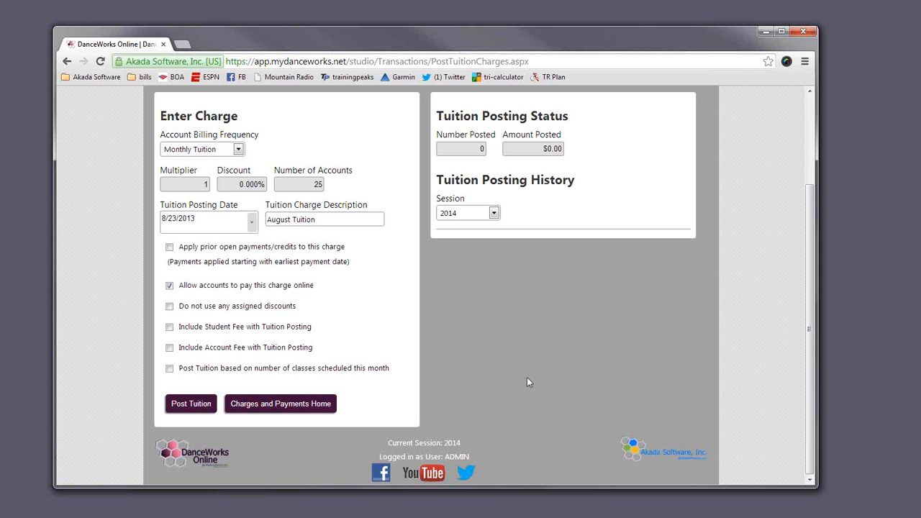
# - Check the tuition posting history of new session and Summer 2013, and display the history for Fall 2012
pyautogui.click(493, 213)
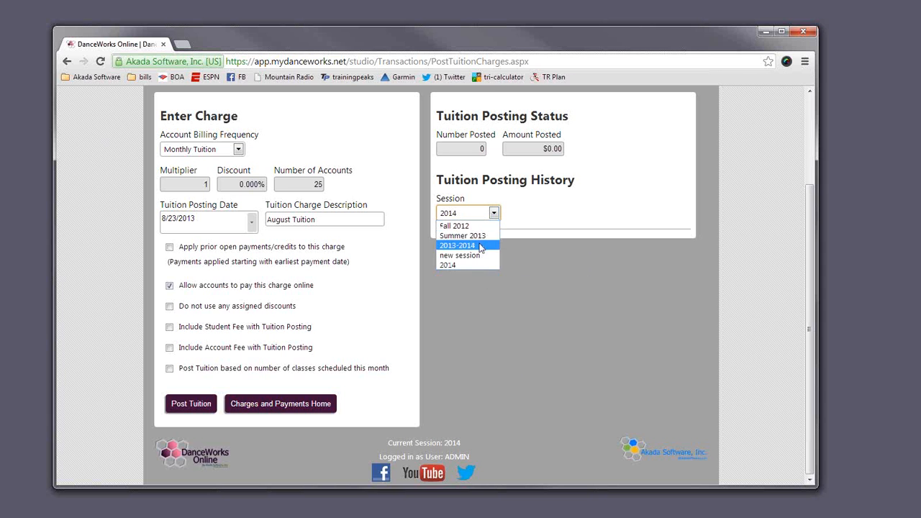
pyautogui.click(474, 255)
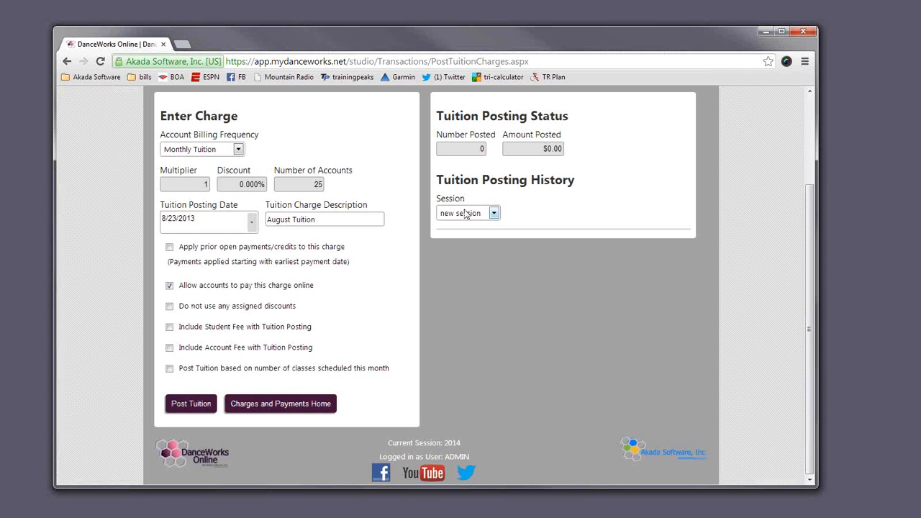
pyautogui.click(466, 213)
pyautogui.click(470, 235)
pyautogui.click(466, 217)
pyautogui.click(469, 225)
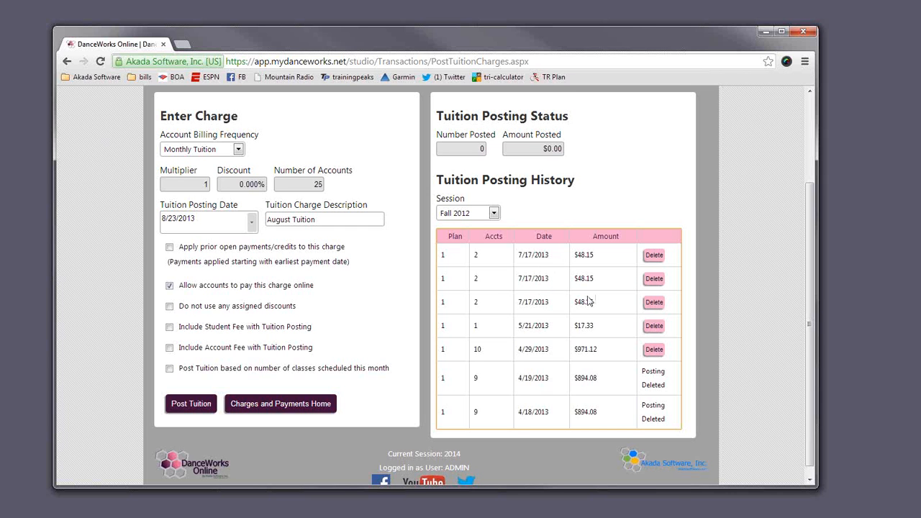
# - Start deleting the third 7/17/2013 posting in the tuition posting history, and cancel the deletion
pyautogui.click(654, 302)
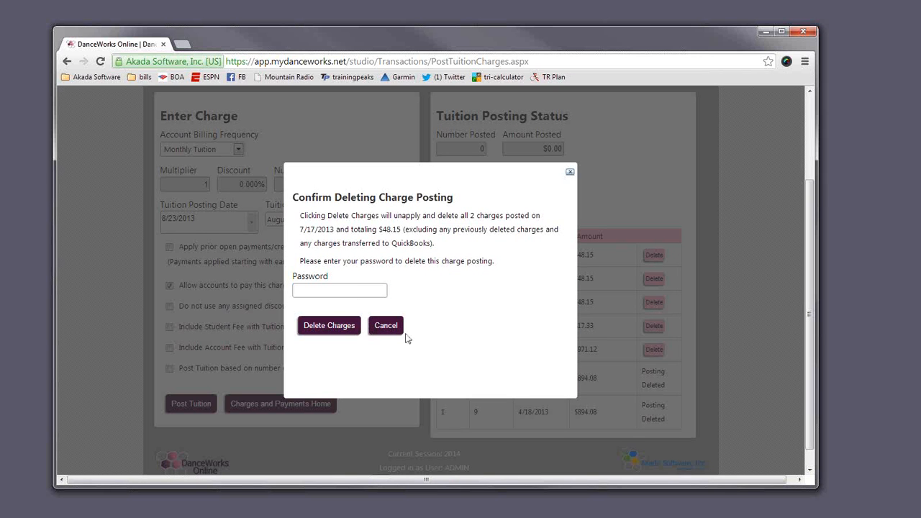
pyautogui.click(380, 329)
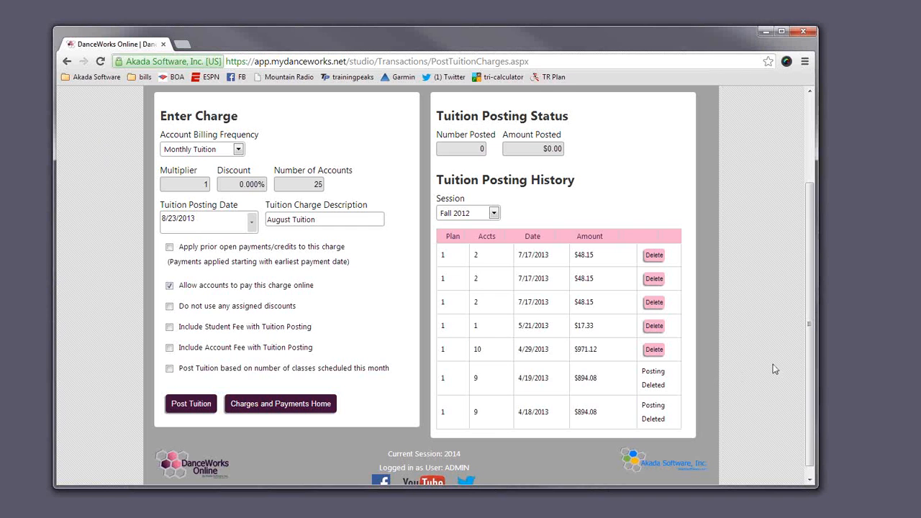
# - Review the available account billing frequencies for the tuition posting without changing the selection
pyautogui.click(204, 149)
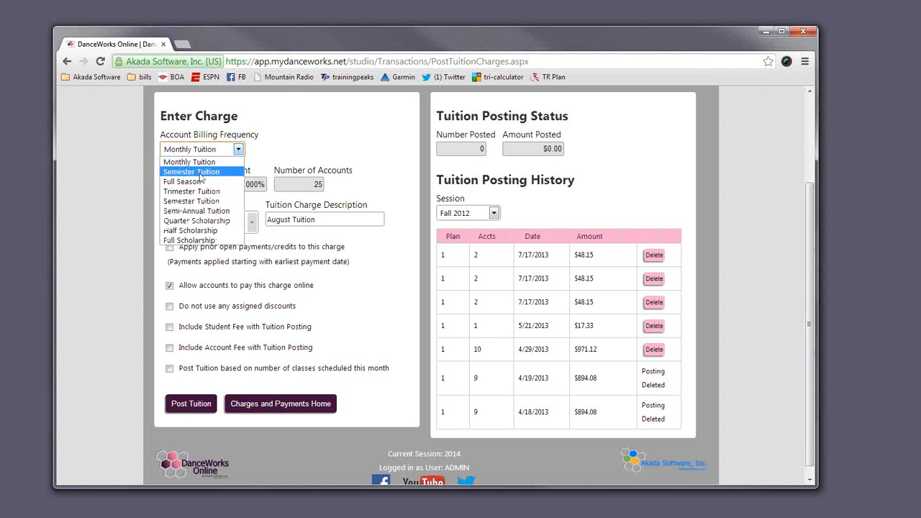
pyautogui.click(277, 164)
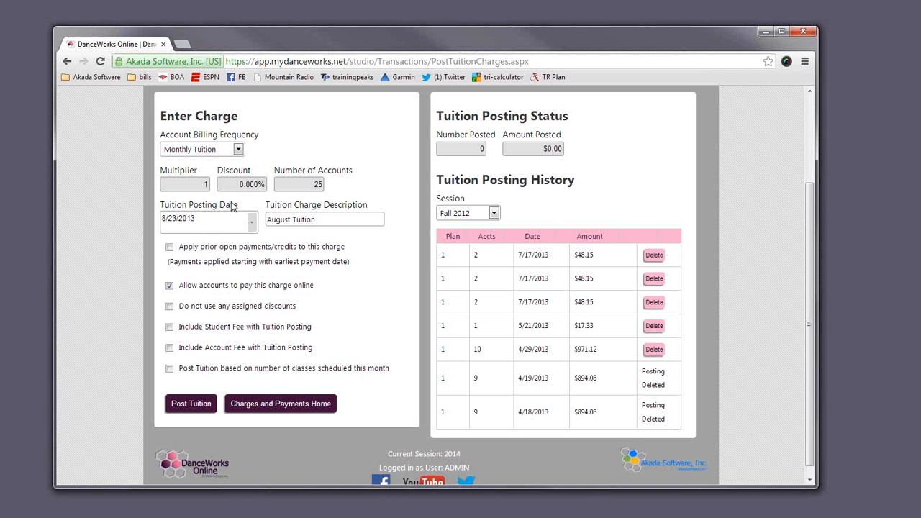
# - Switch the account billing frequency to Full Season and look through the other available billing frequencies
pyautogui.click(205, 150)
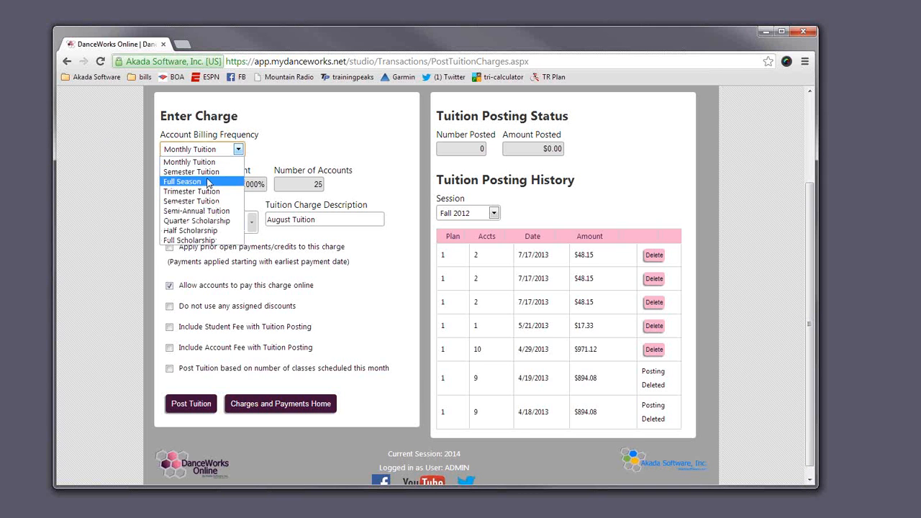
pyautogui.click(207, 180)
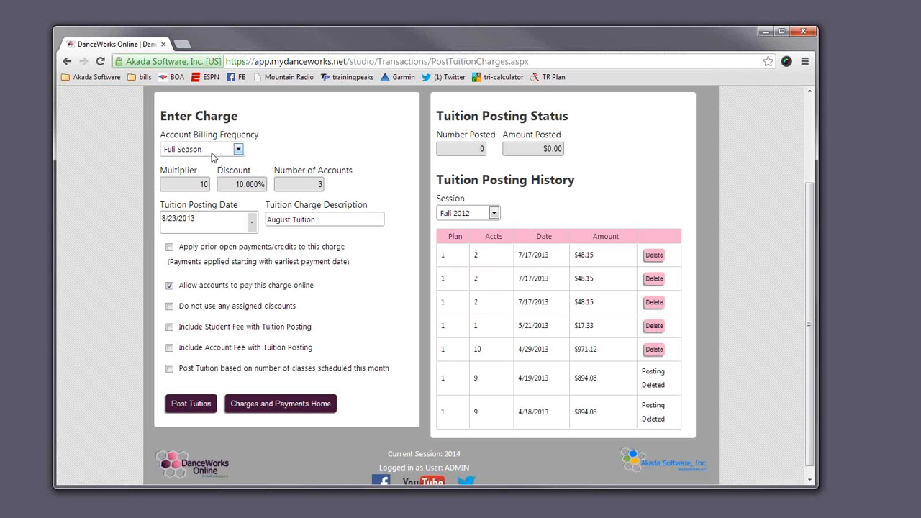
pyautogui.click(212, 151)
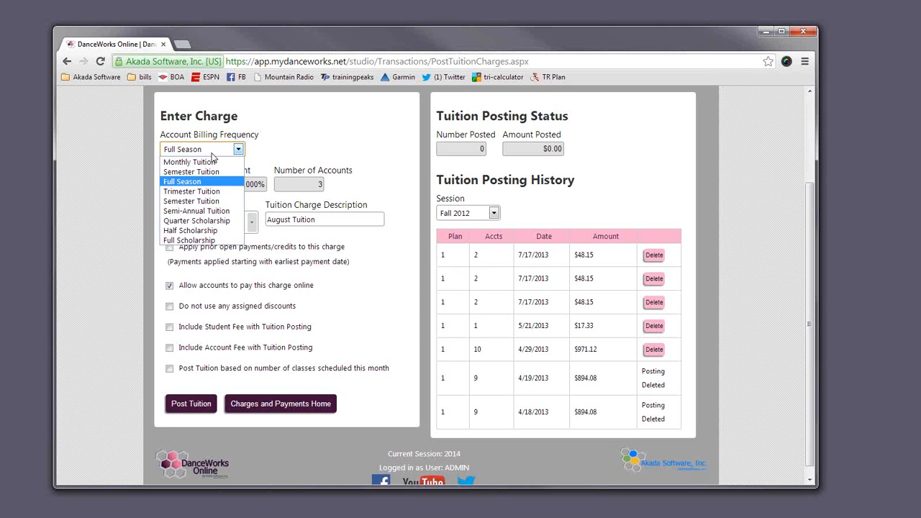
pyautogui.click(309, 164)
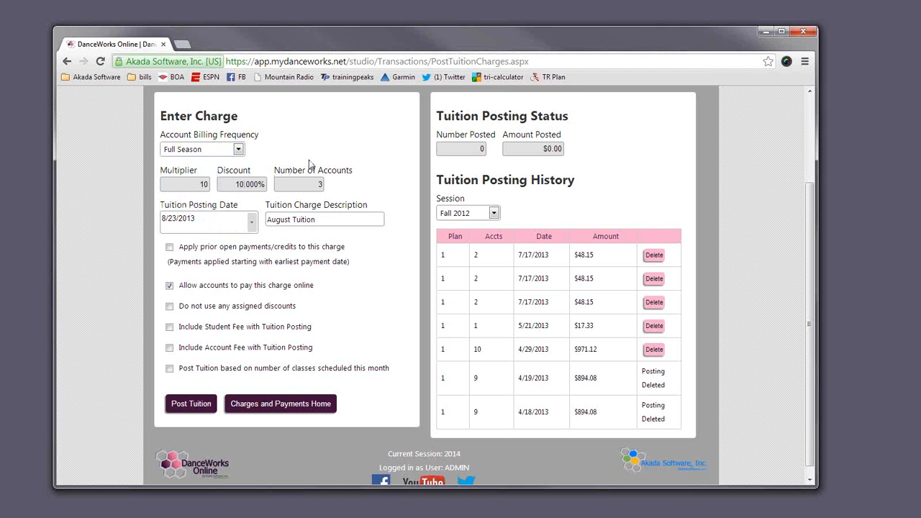
pyautogui.click(214, 149)
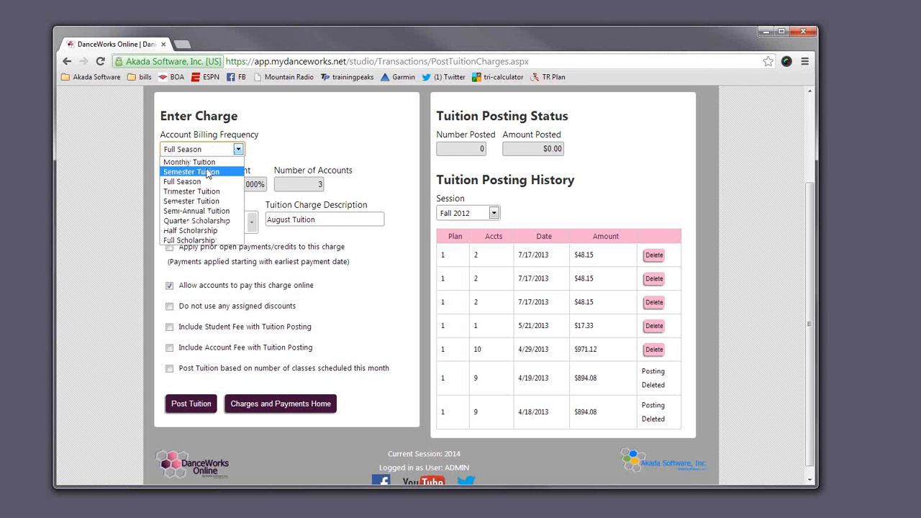
pyautogui.click(313, 142)
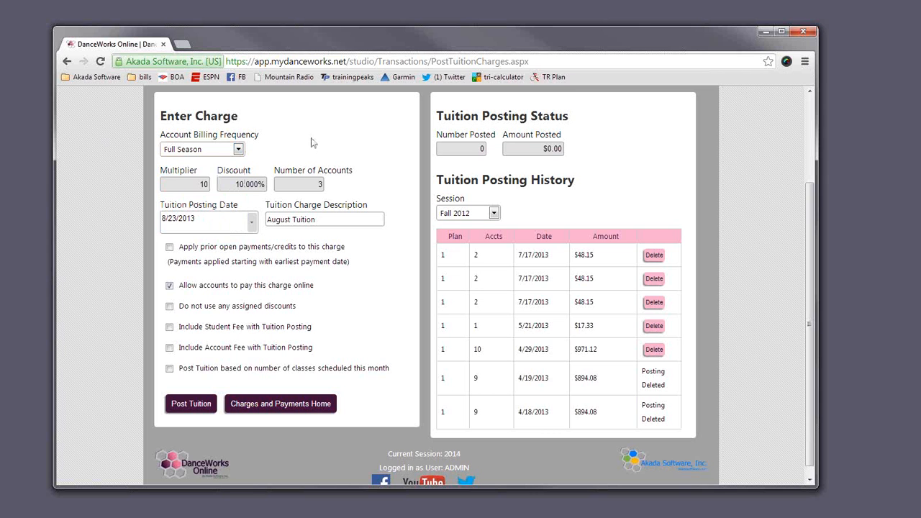
# - Switch the account billing frequency to Semester Tuition to check its multiplier and discount, and return it to Monthly Tuition
pyautogui.click(182, 151)
pyautogui.click(177, 174)
pyautogui.scroll(2, 372, 410)
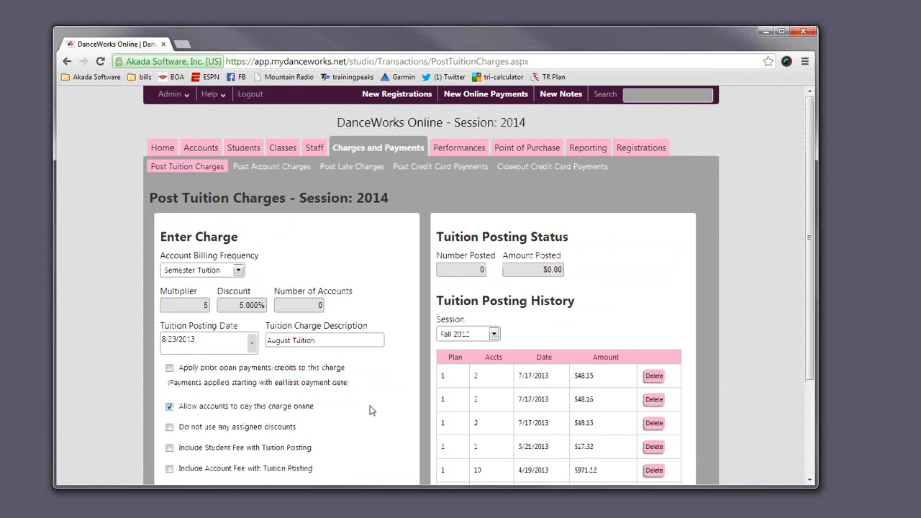
pyautogui.click(228, 272)
pyautogui.click(225, 279)
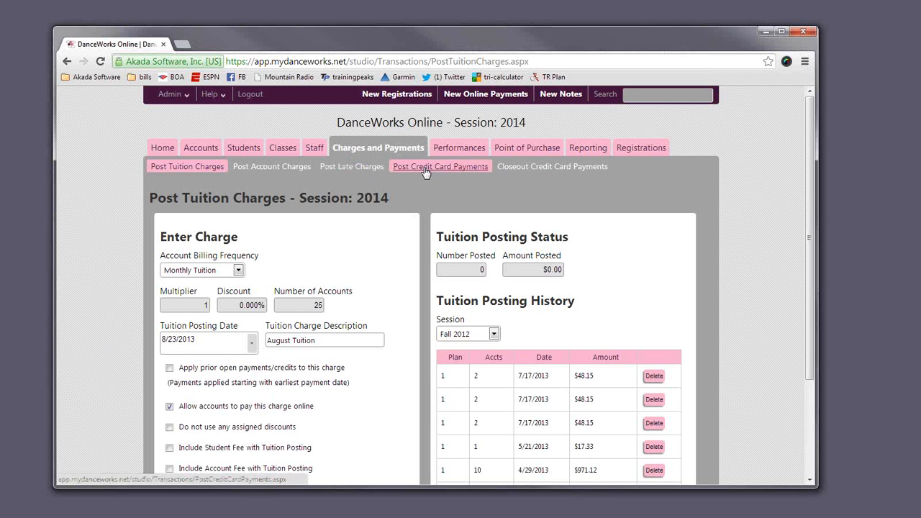
# - Open Post Credit Card Payments from the Charges and Payments home page and review the accounts with credit cards on file
pyautogui.click(380, 146)
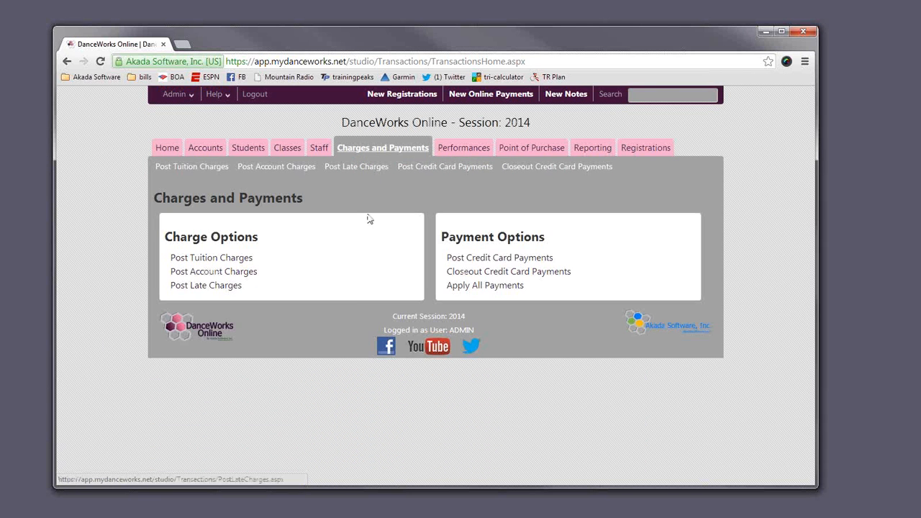
pyautogui.click(343, 150)
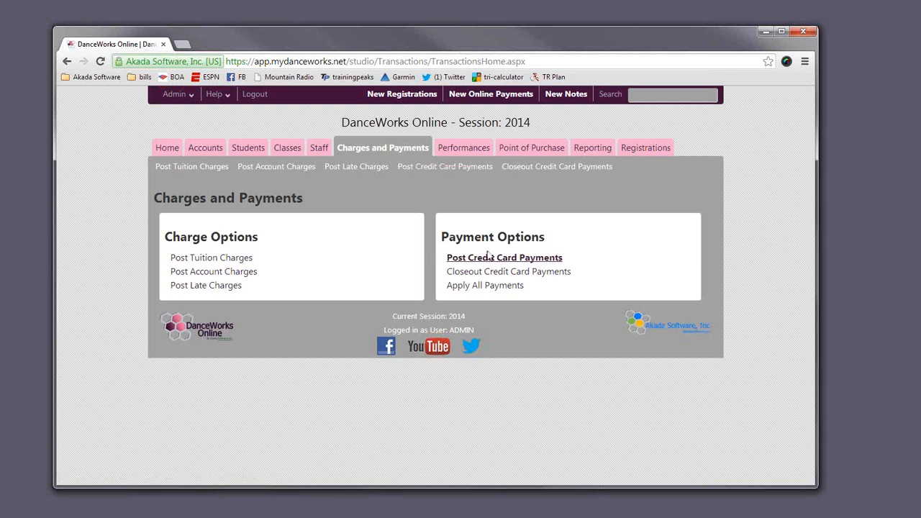
pyautogui.click(487, 258)
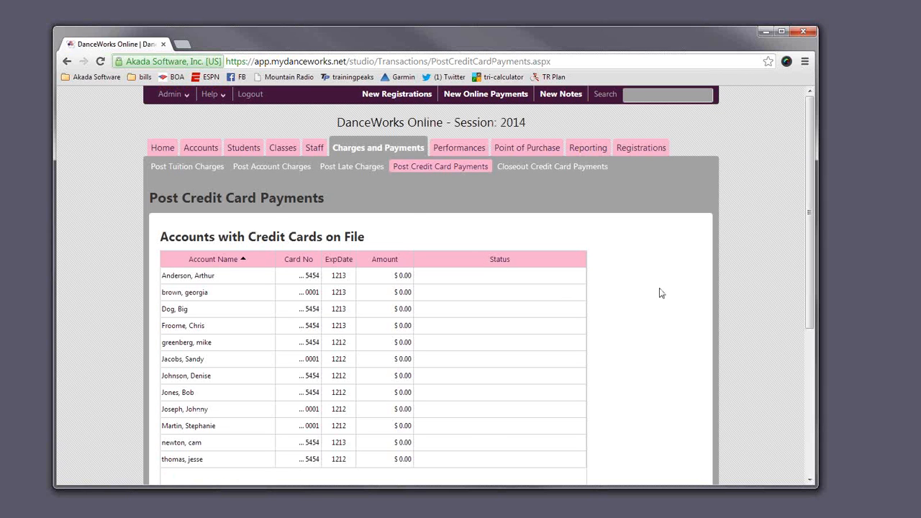
pyautogui.scroll(-3, 278, 253)
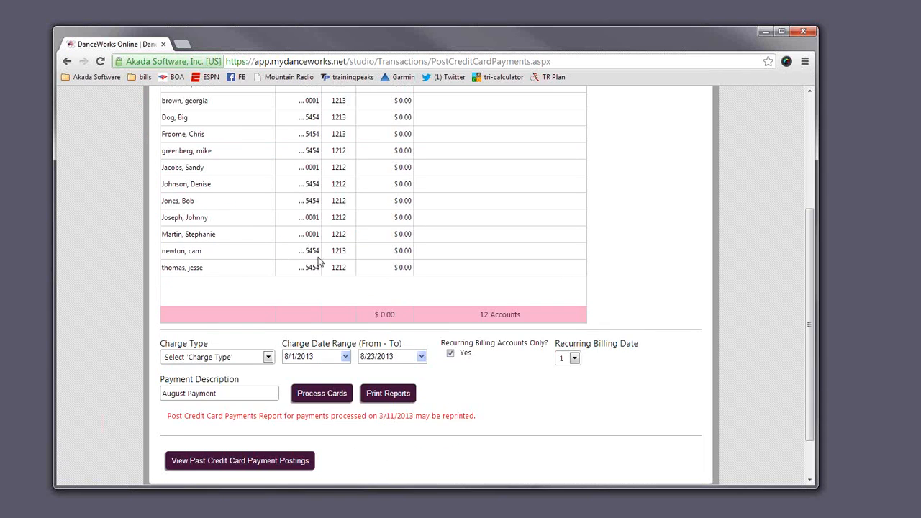
pyautogui.scroll(3, 319, 262)
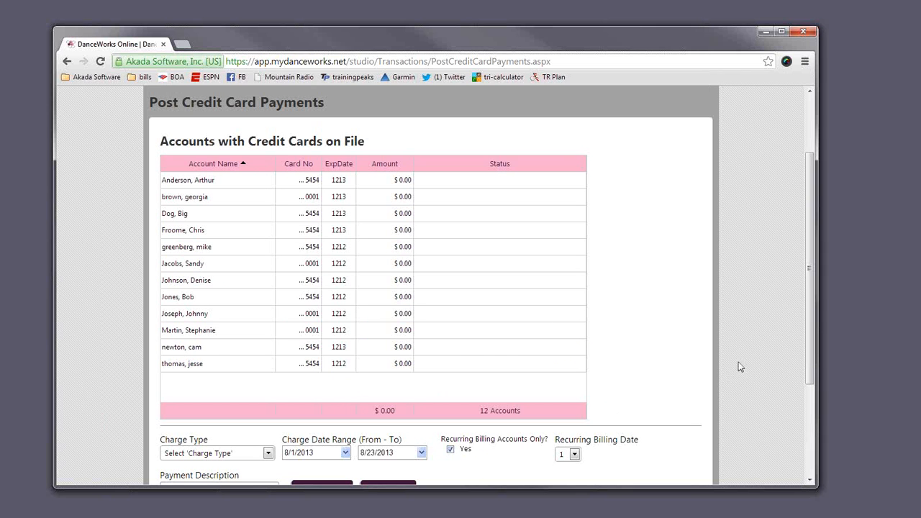
pyautogui.scroll(-2, 739, 363)
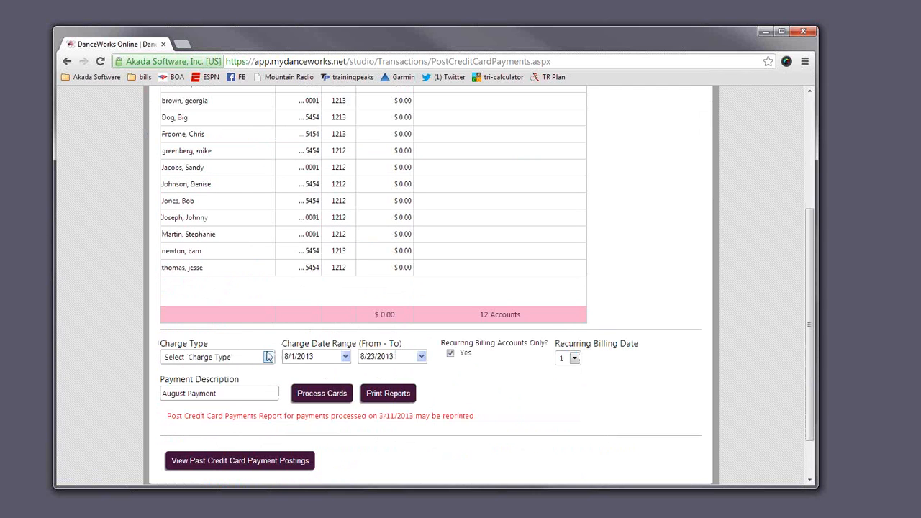
# - Set the charge type to Tuition and to All, and compare the amounts for the accounts with cards on file
pyautogui.click(267, 357)
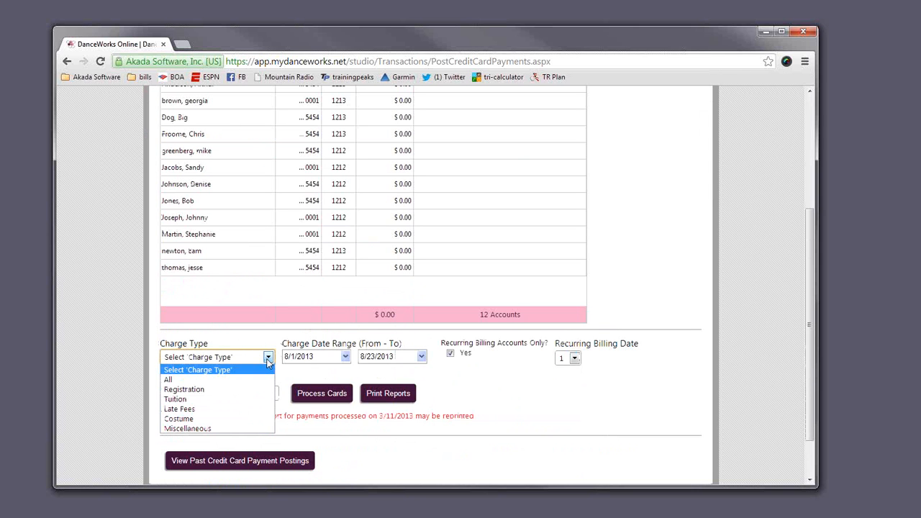
pyautogui.click(193, 402)
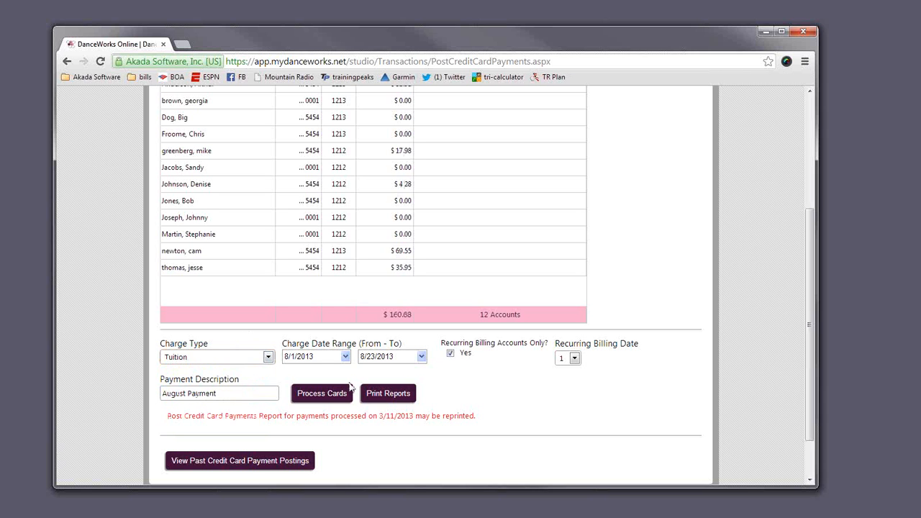
pyautogui.click(272, 358)
pyautogui.click(196, 381)
pyautogui.scroll(4, 388, 327)
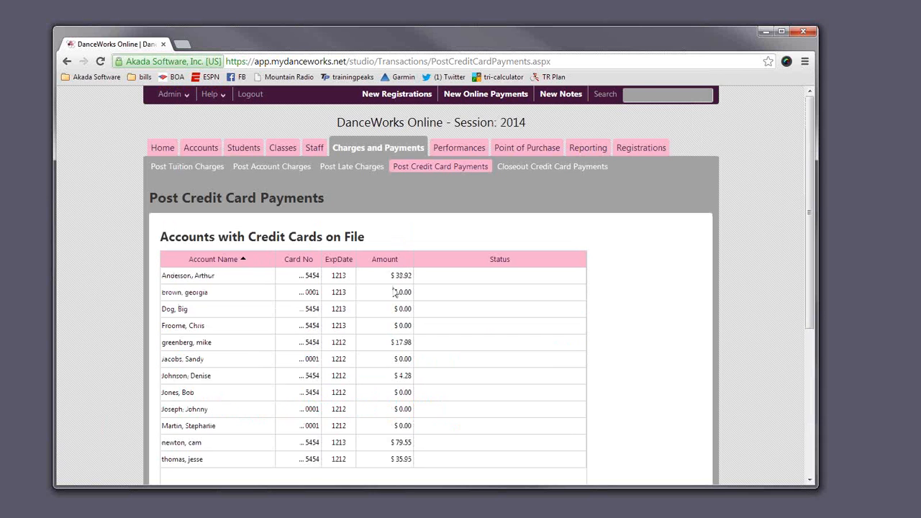
pyautogui.scroll(-2, 395, 292)
pyautogui.scroll(-3, 344, 292)
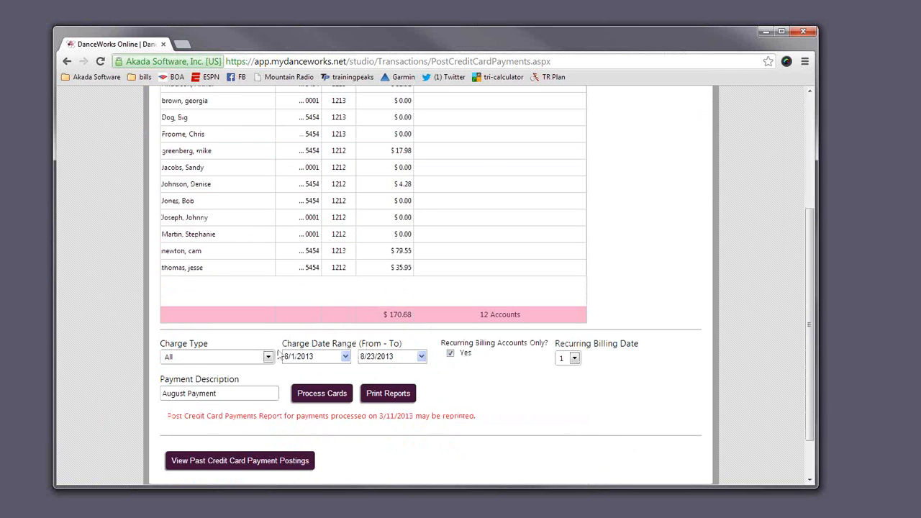
# - Set the credit card payment charge type back to Tuition and review the amount due for each account
pyautogui.click(267, 358)
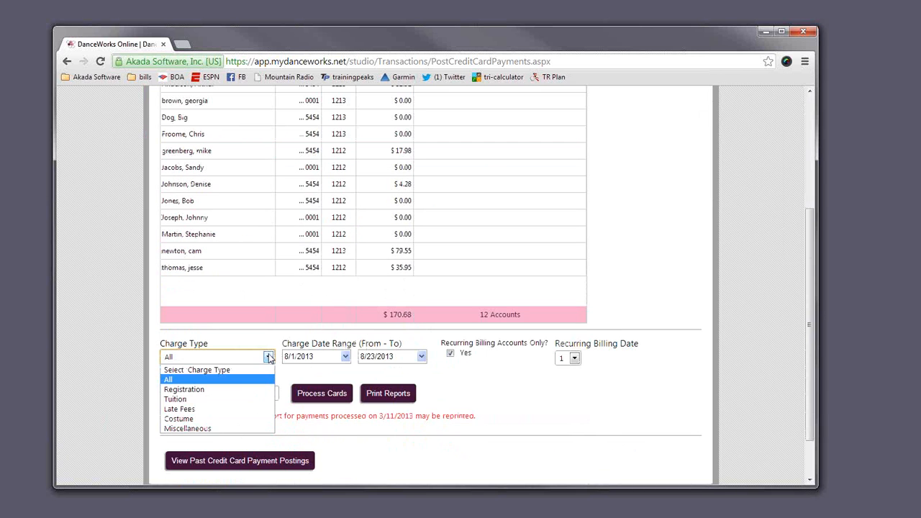
pyautogui.click(168, 400)
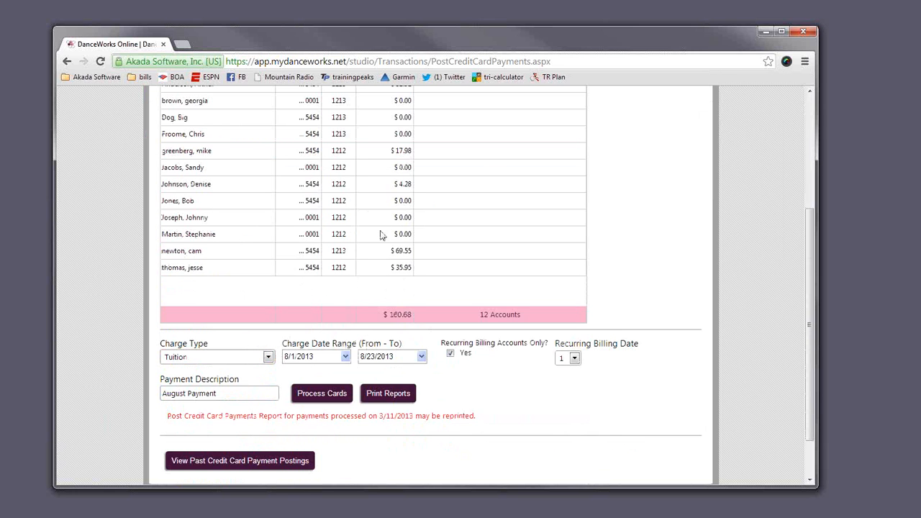
pyautogui.scroll(3, 364, 222)
pyautogui.scroll(-5, 368, 217)
# - Switch the charge type to Registration to check the registration amounts, and return it to Tuition
pyautogui.click(267, 299)
pyautogui.click(214, 334)
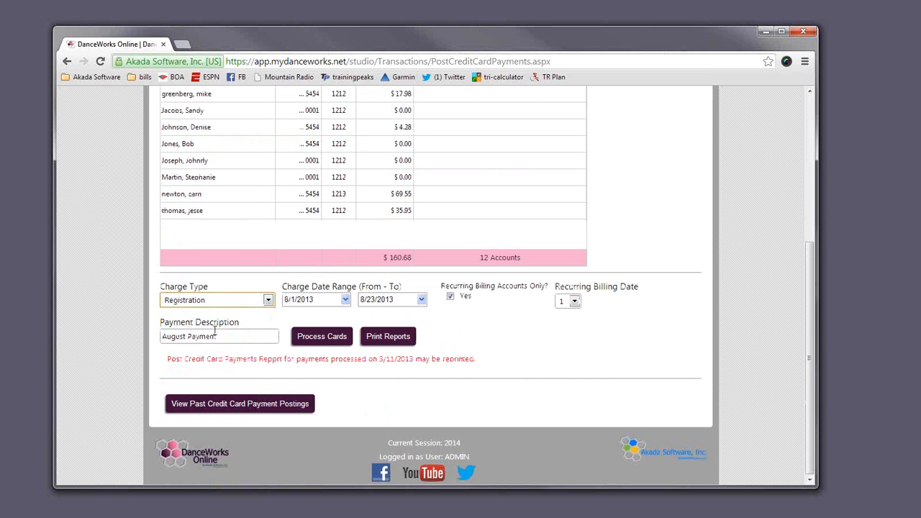
pyautogui.scroll(3, 632, 247)
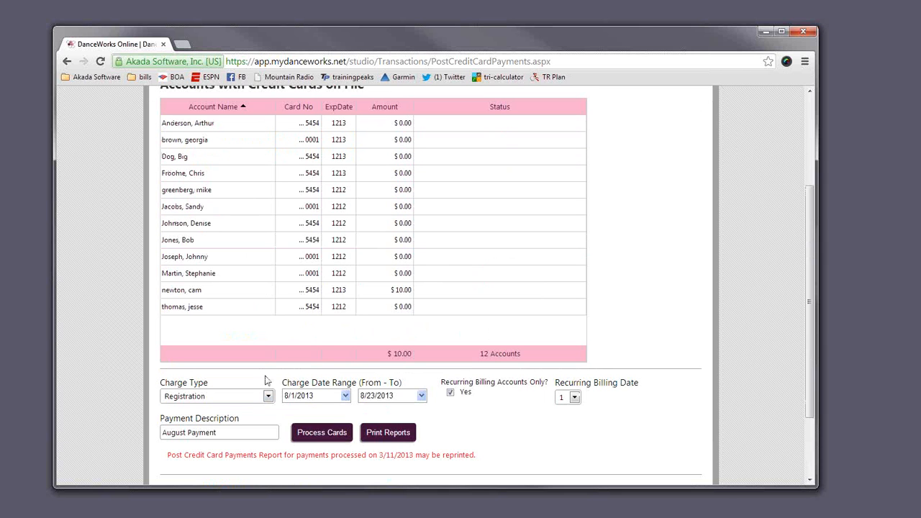
pyautogui.click(271, 396)
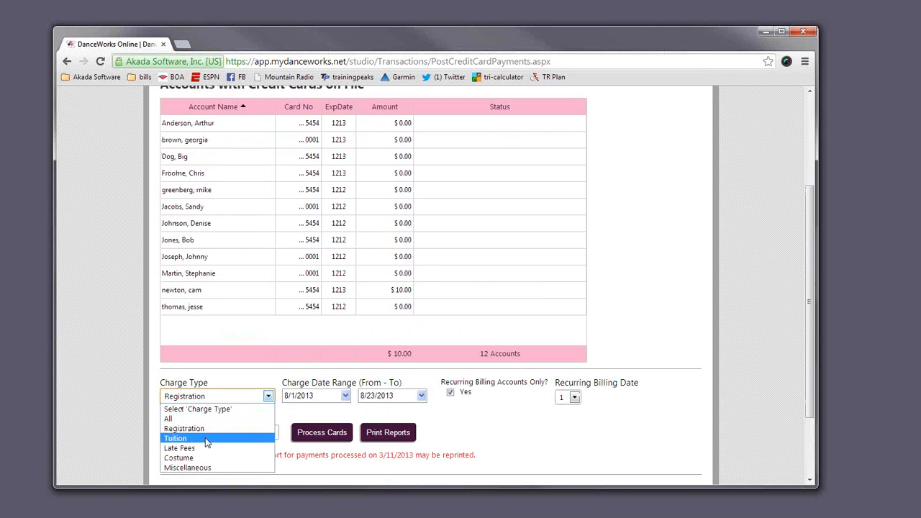
pyautogui.click(206, 438)
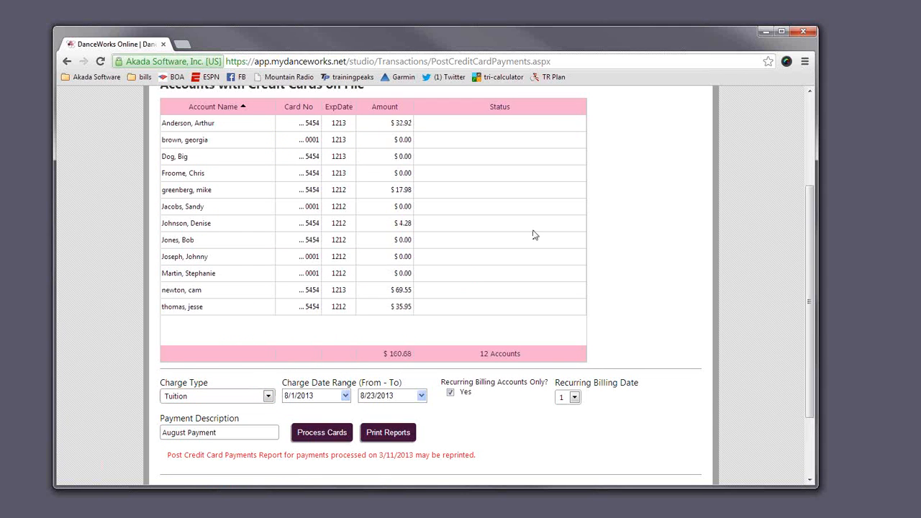
# - Check the calendars for the end and start dates of the charge date range, and close them without picking a date
pyautogui.scroll(-3, 682, 319)
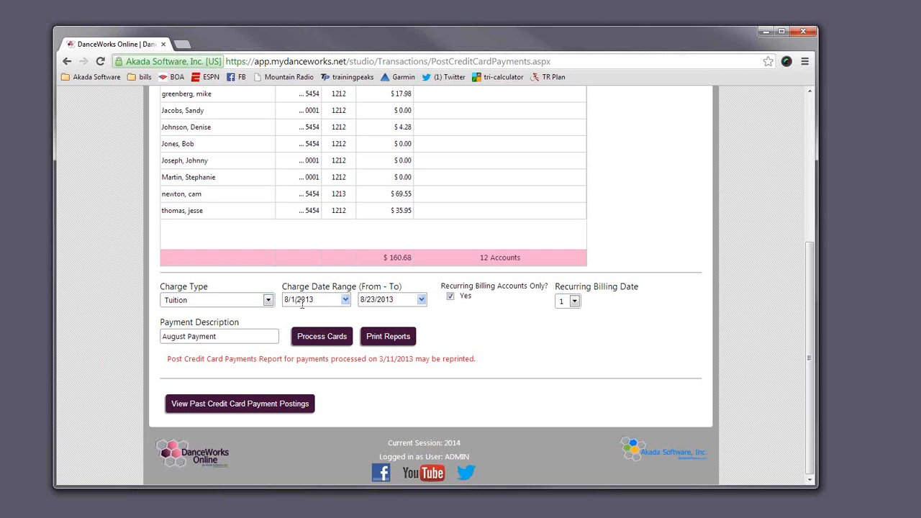
pyautogui.click(421, 299)
pyautogui.click(443, 311)
pyautogui.click(346, 300)
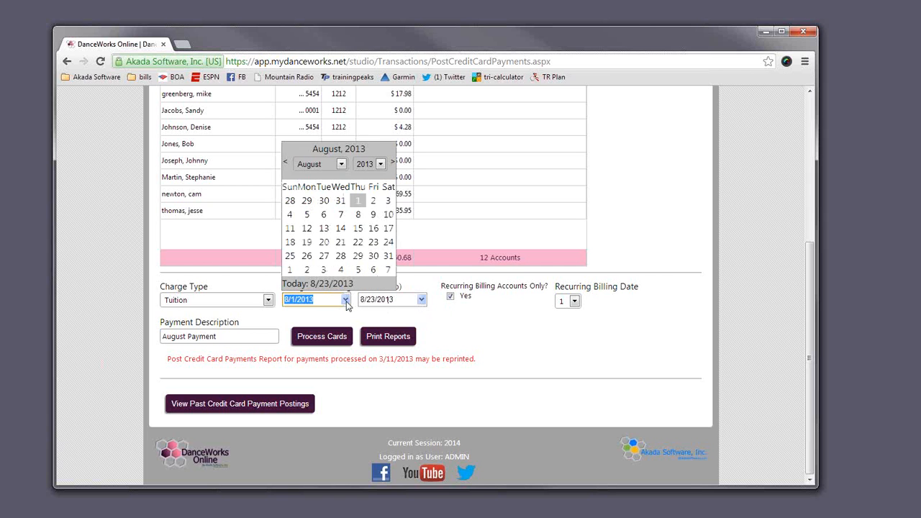
pyautogui.click(469, 313)
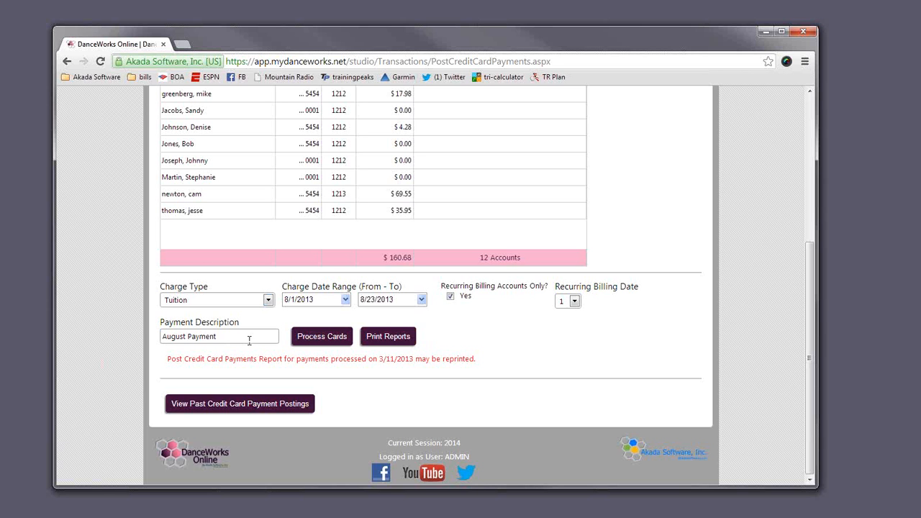
# - Point out the payment description text and review the tuition amounts in the account list
pyautogui.moveTo(249, 338); pyautogui.dragTo(155, 348)
pyautogui.click(486, 358)
pyautogui.scroll(2, 495, 343)
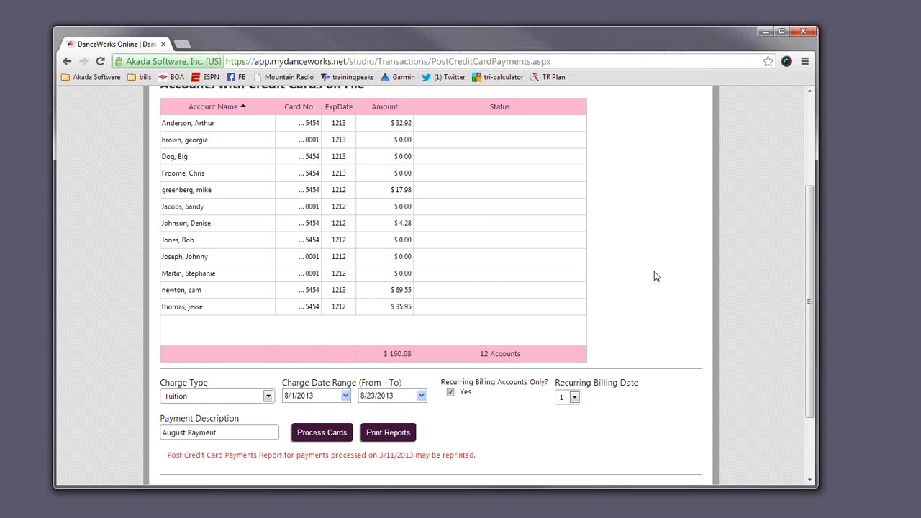
pyautogui.scroll(-3, 610, 282)
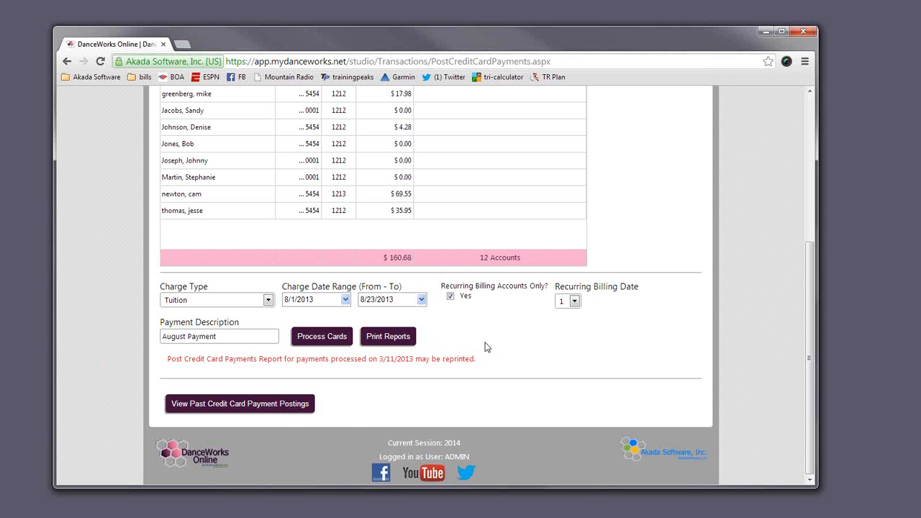
# - Look through the available recurring billing dates and keep day 1 selected
pyautogui.scroll(2, 485, 346)
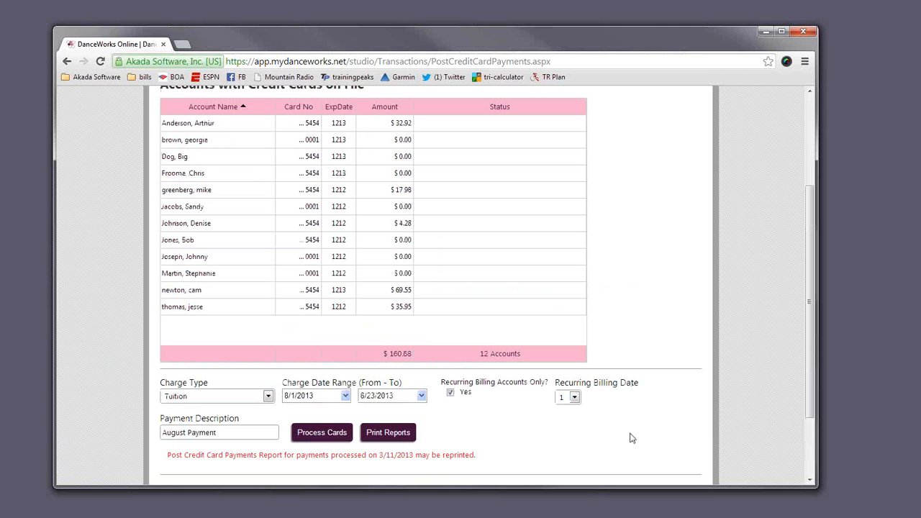
pyautogui.click(575, 398)
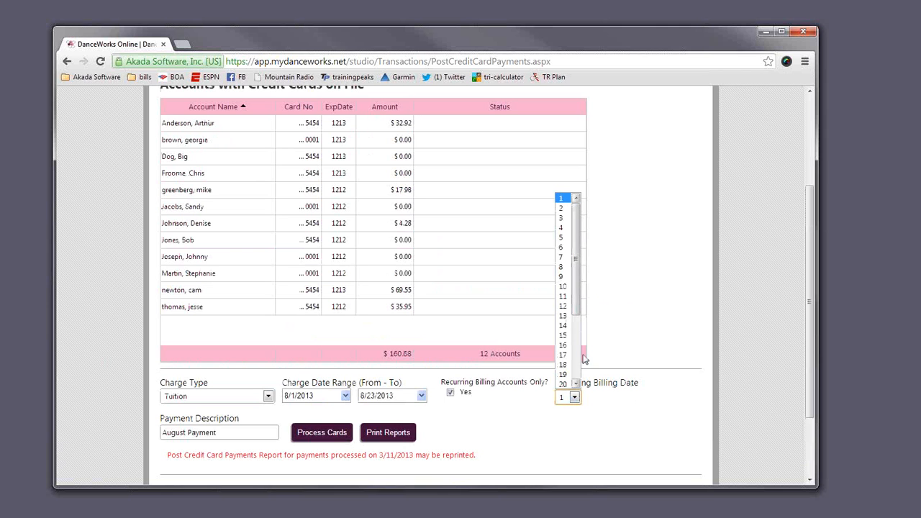
pyautogui.click(576, 362)
pyautogui.moveTo(577, 364); pyautogui.dragTo(592, 257)
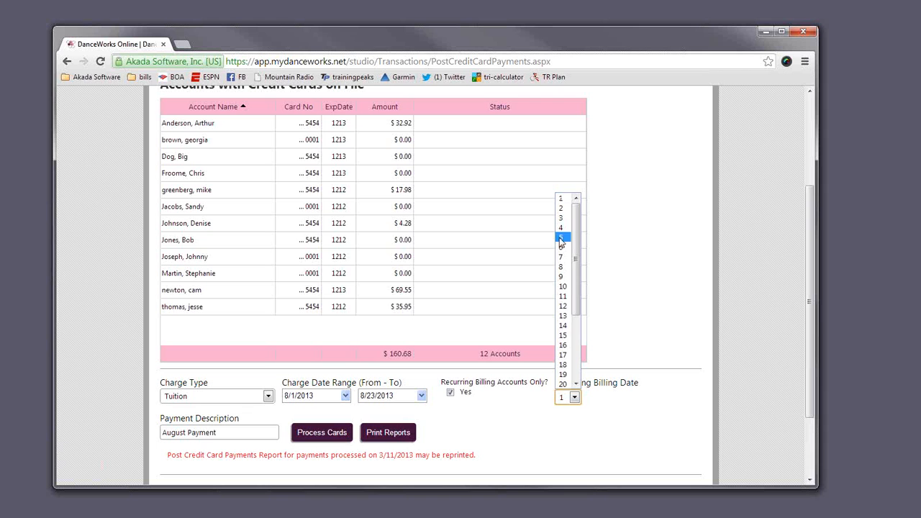
pyautogui.click(611, 411)
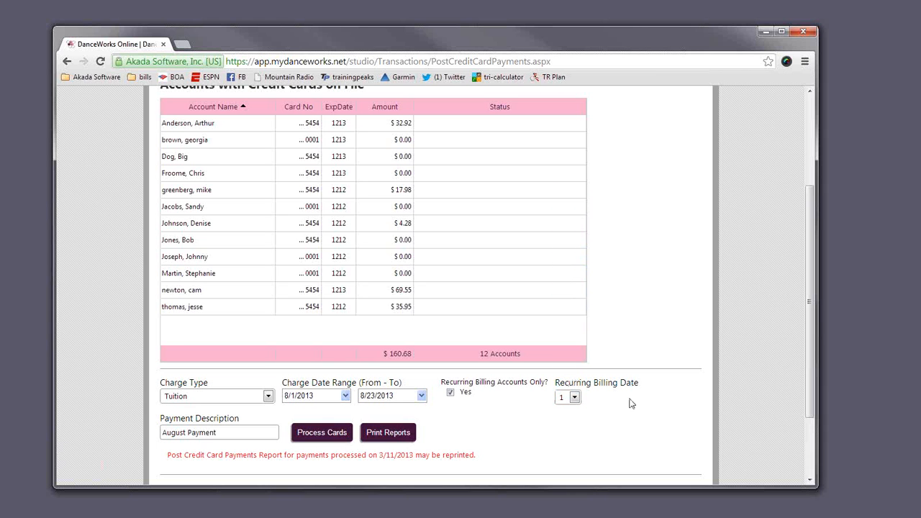
pyautogui.click(575, 398)
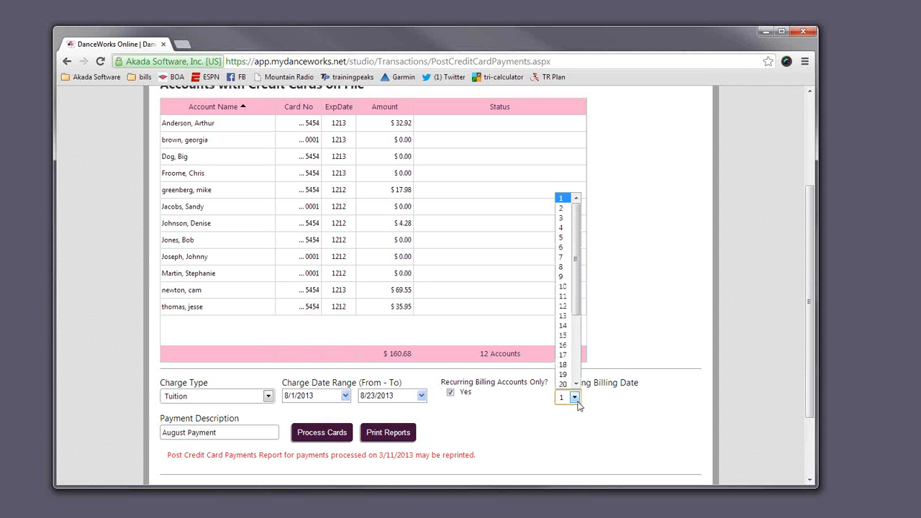
pyautogui.click(560, 399)
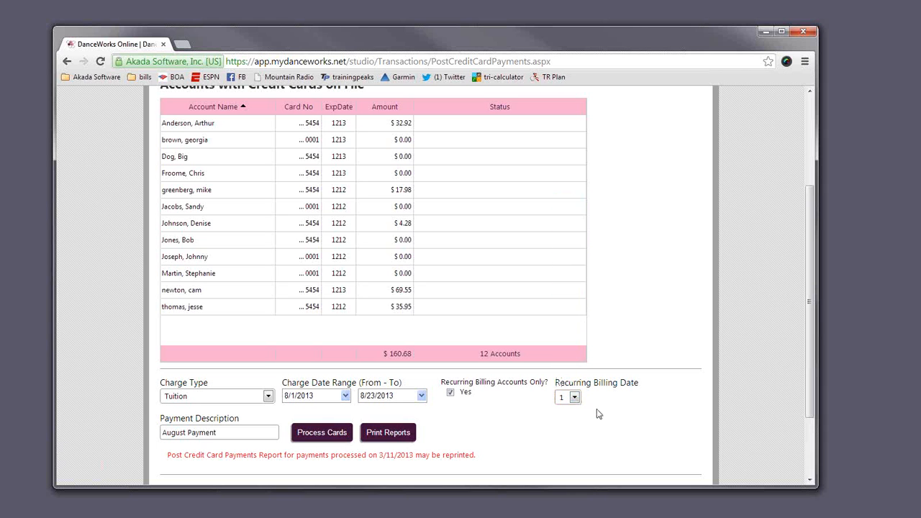
# - Check the available recurring billing dates and try filtering the card accounts by day 15
pyautogui.click(575, 398)
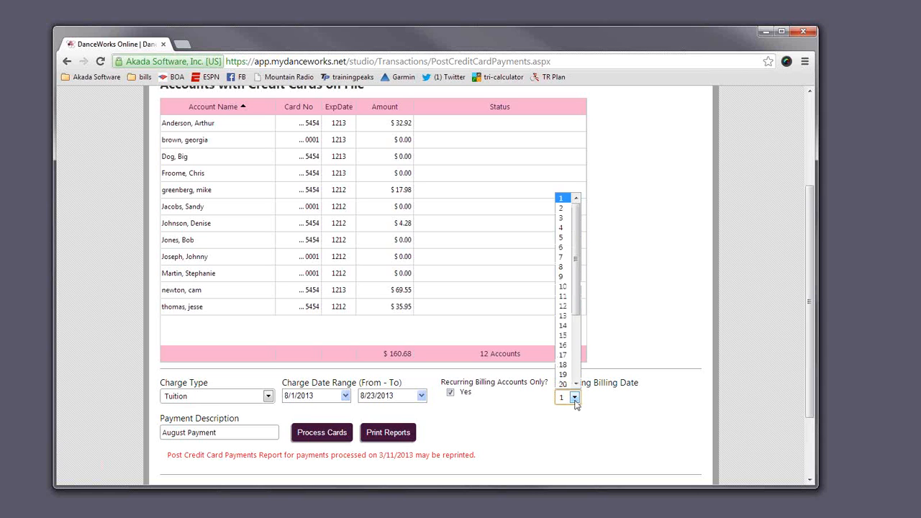
pyautogui.click(684, 371)
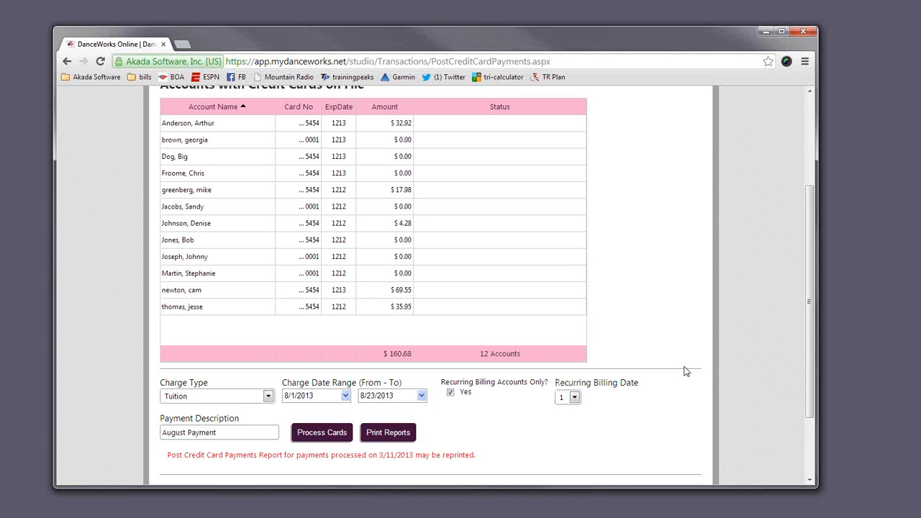
pyautogui.click(575, 396)
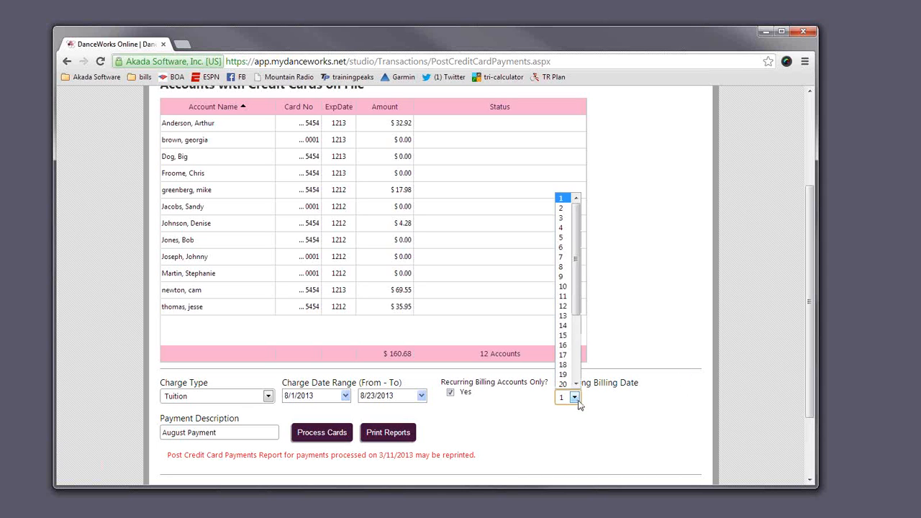
pyautogui.click(561, 337)
pyautogui.scroll(3, 622, 170)
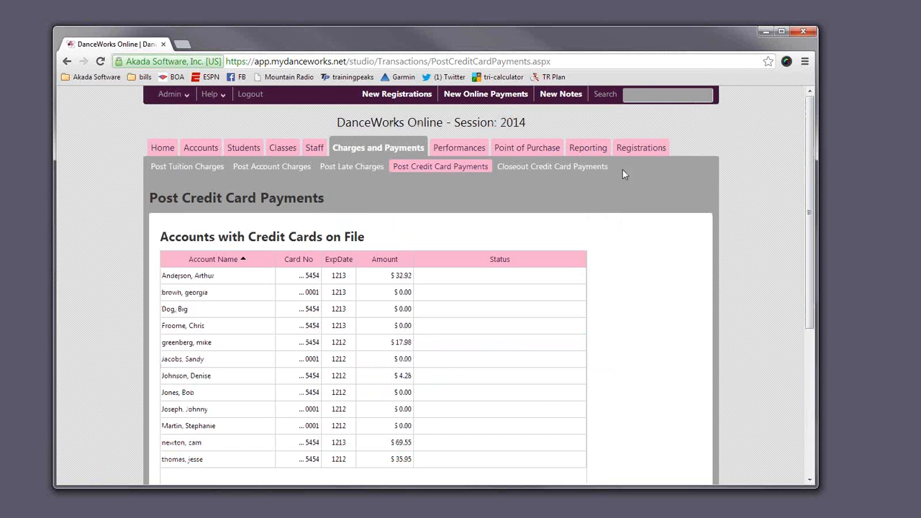
# - From the account list, open the account with the $10.00 balance and display its credit card information
pyautogui.click(204, 147)
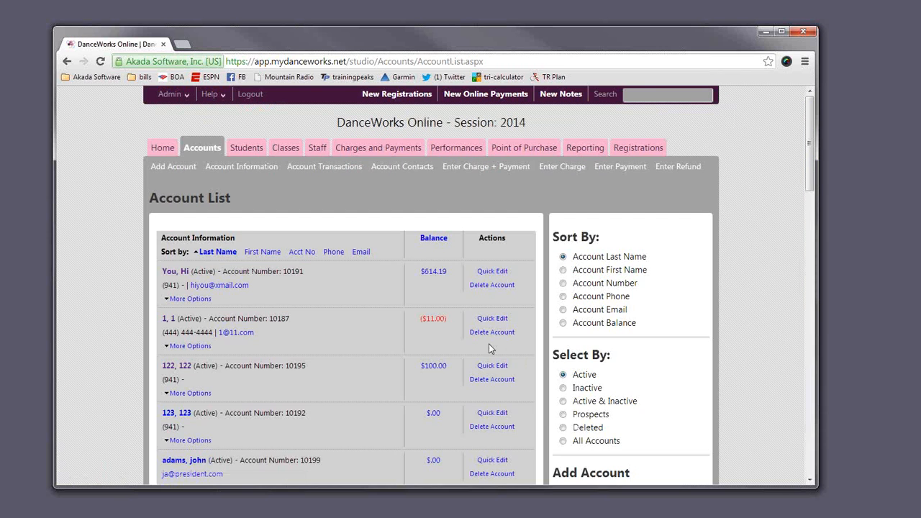
pyautogui.scroll(-3, 446, 342)
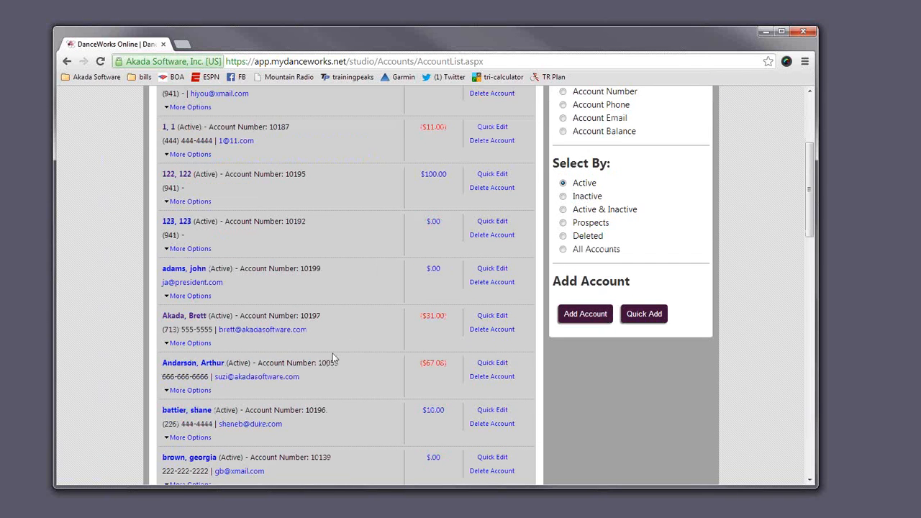
pyautogui.click(205, 411)
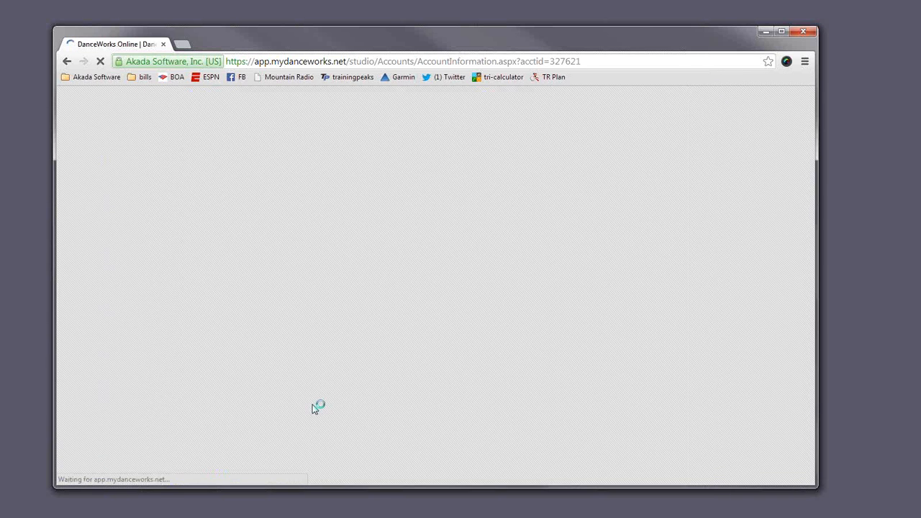
pyautogui.scroll(-3, 313, 406)
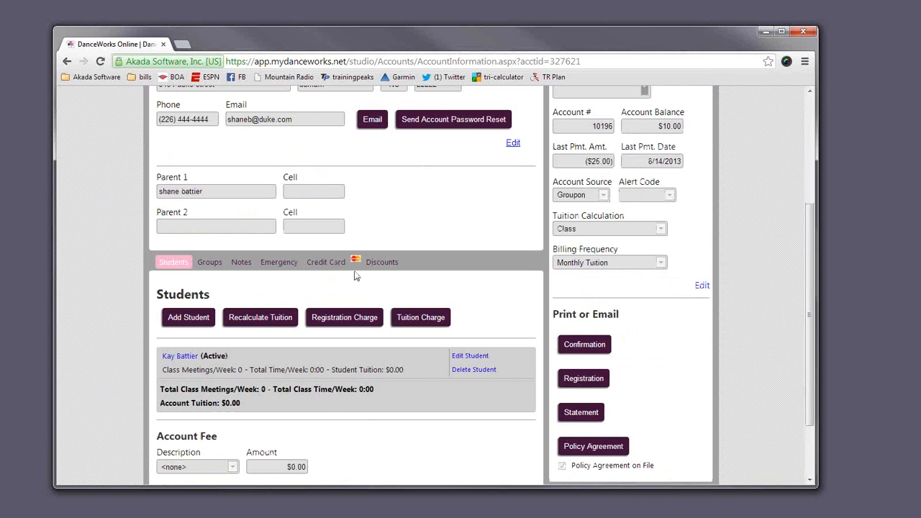
pyautogui.click(326, 262)
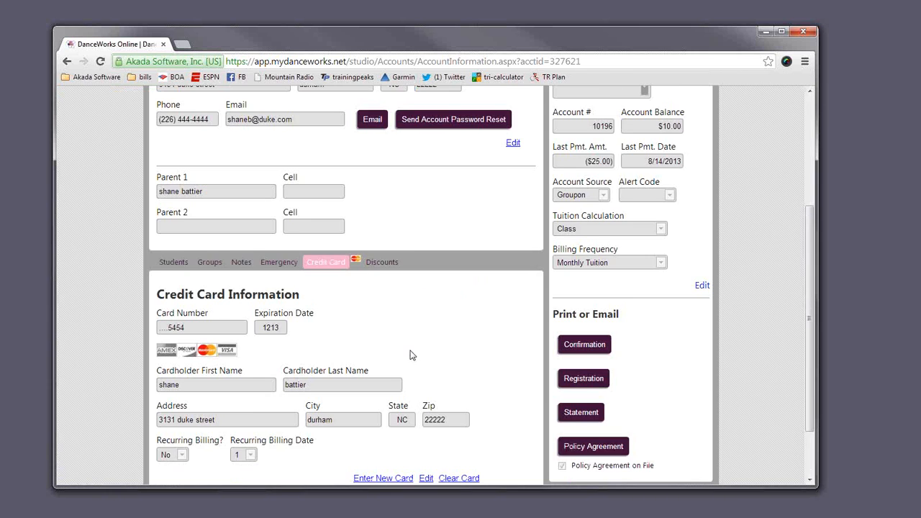
pyautogui.scroll(-2, 411, 354)
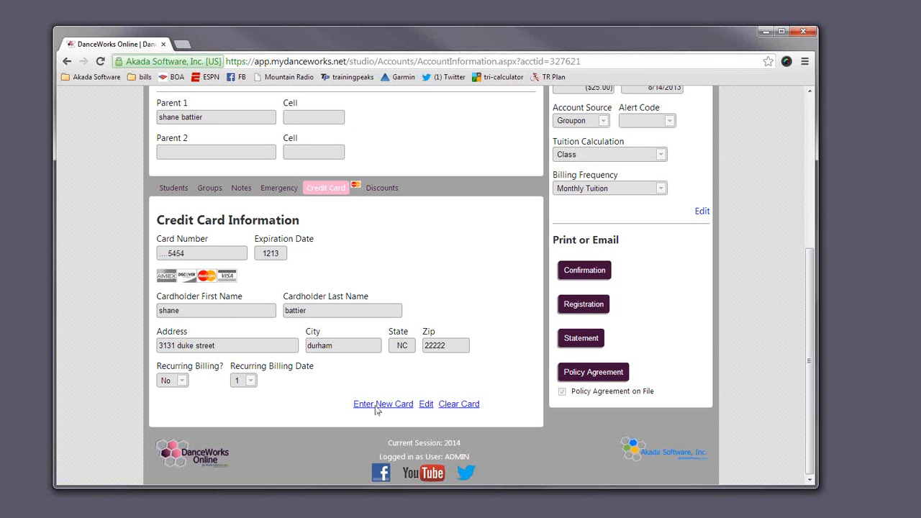
# - Set the card's recurring billing date to 15 and save the changes
pyautogui.click(426, 404)
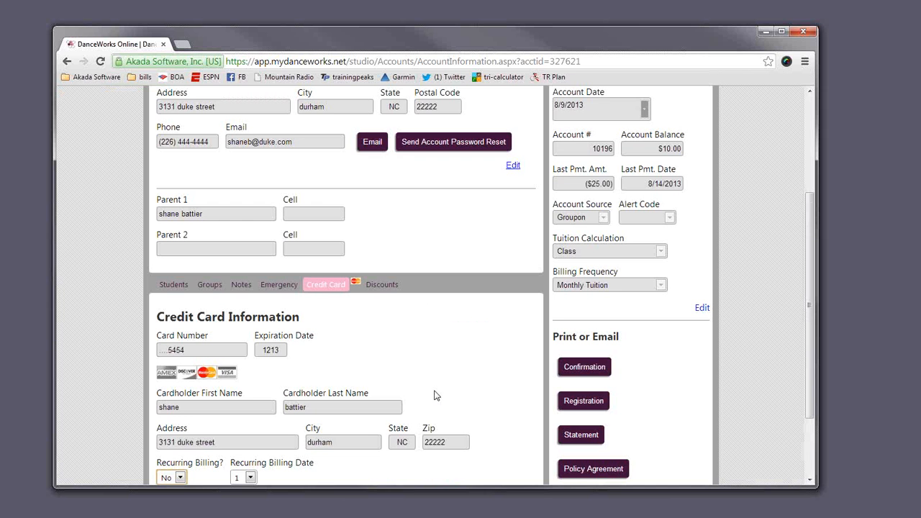
pyautogui.scroll(-2, 427, 391)
pyautogui.click(250, 381)
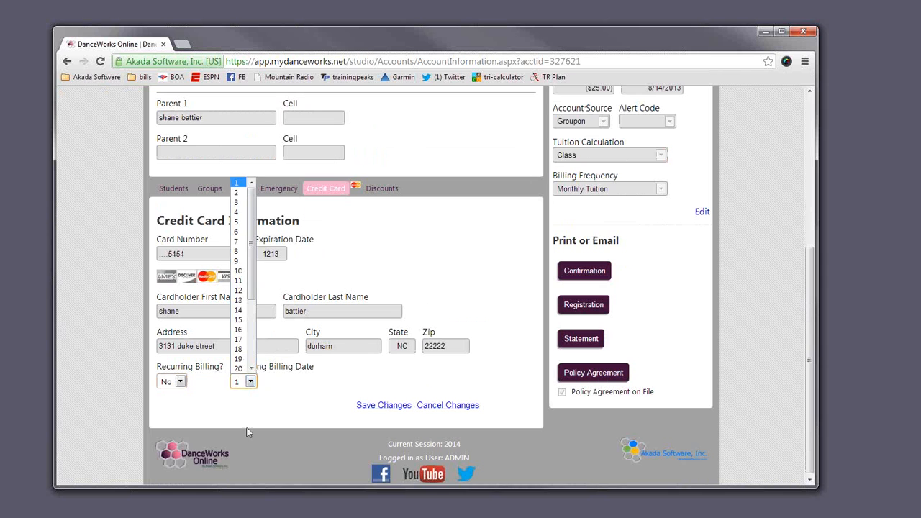
pyautogui.click(238, 319)
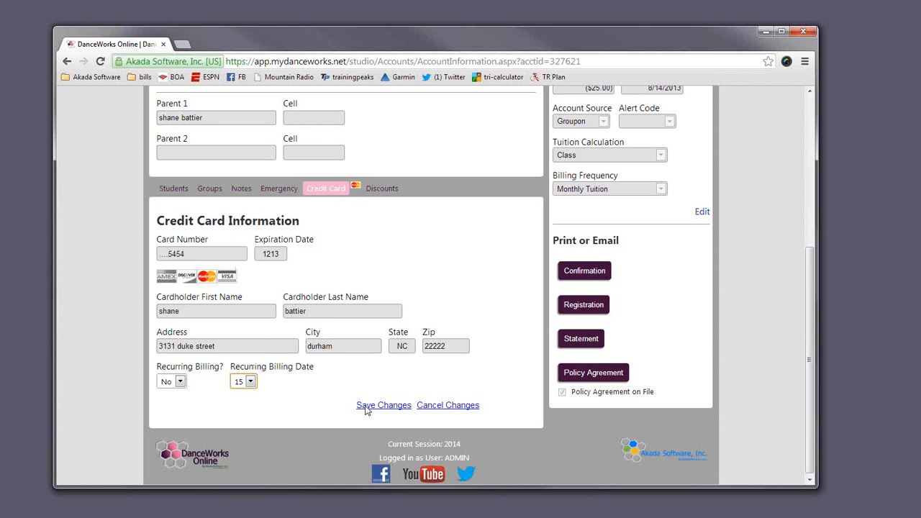
pyautogui.click(366, 406)
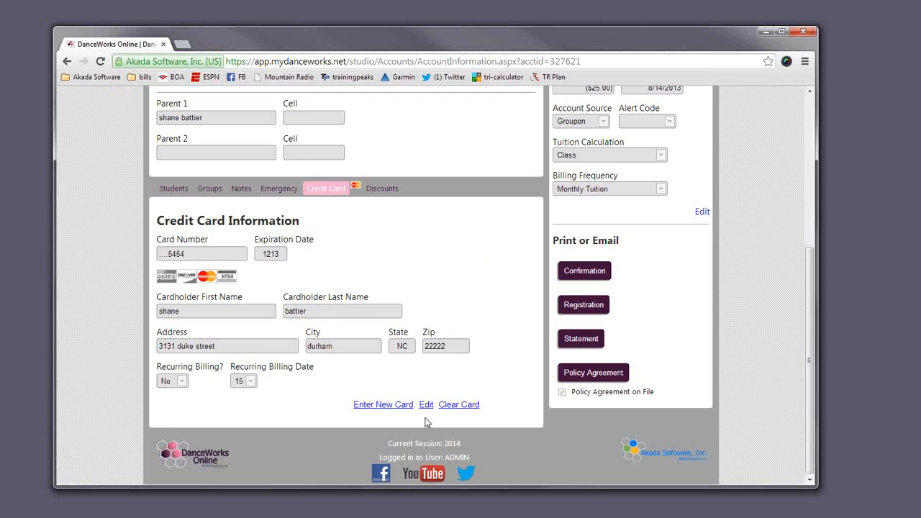
# - Return to Post Credit Card Payments, filter by recurring billing date 15, and check which accounts are listed
pyautogui.scroll(4, 456, 382)
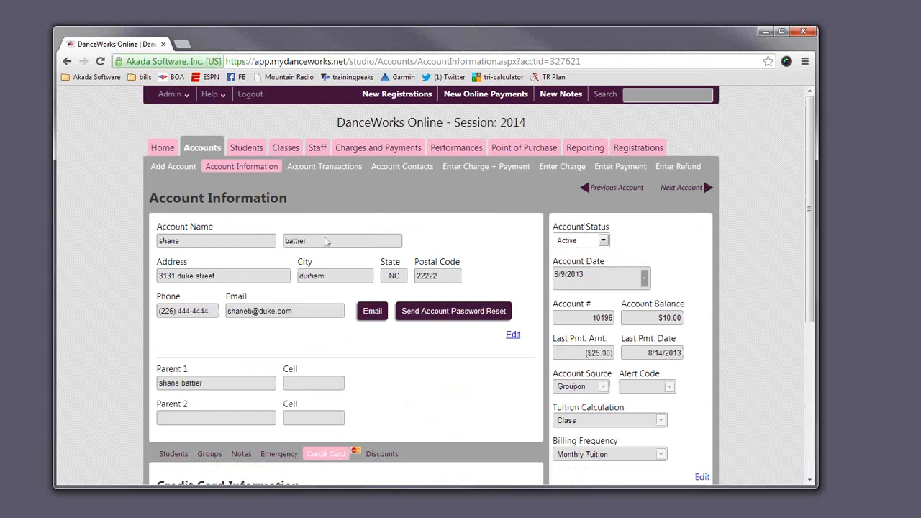
pyautogui.click(378, 147)
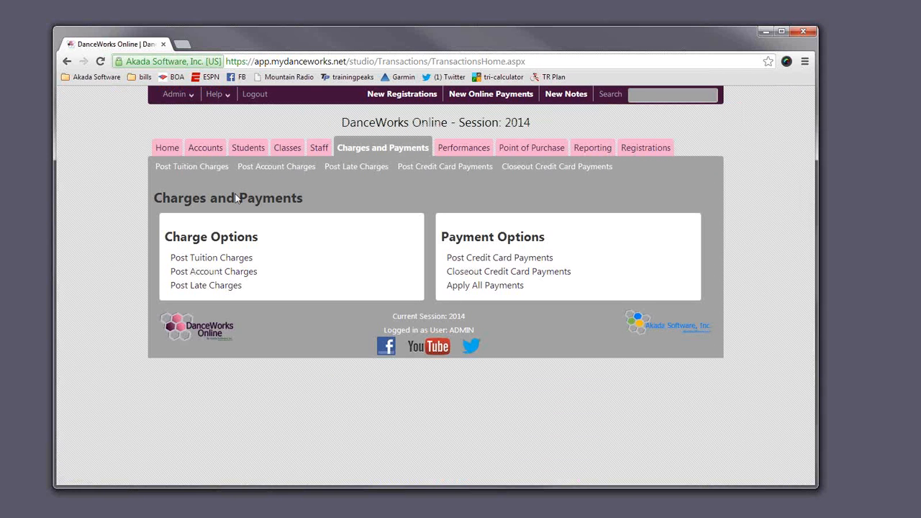
pyautogui.click(433, 169)
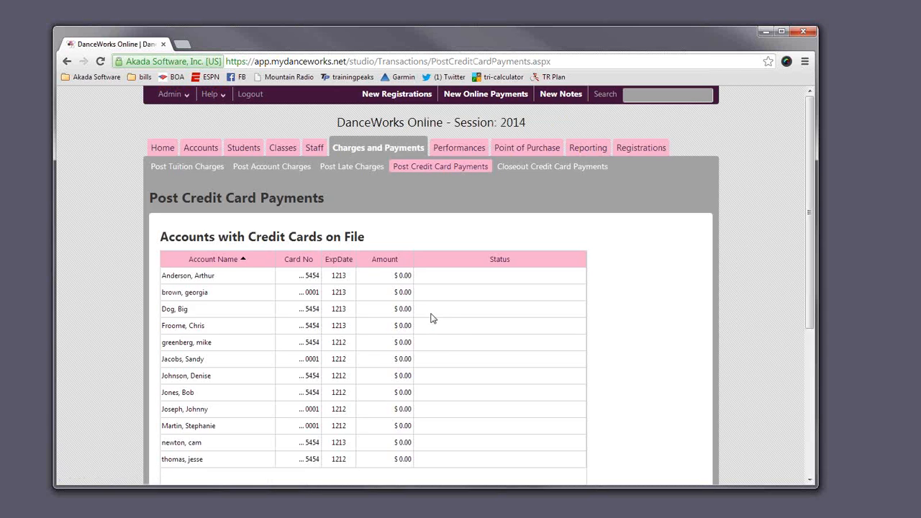
pyautogui.scroll(-3, 429, 316)
pyautogui.click(565, 359)
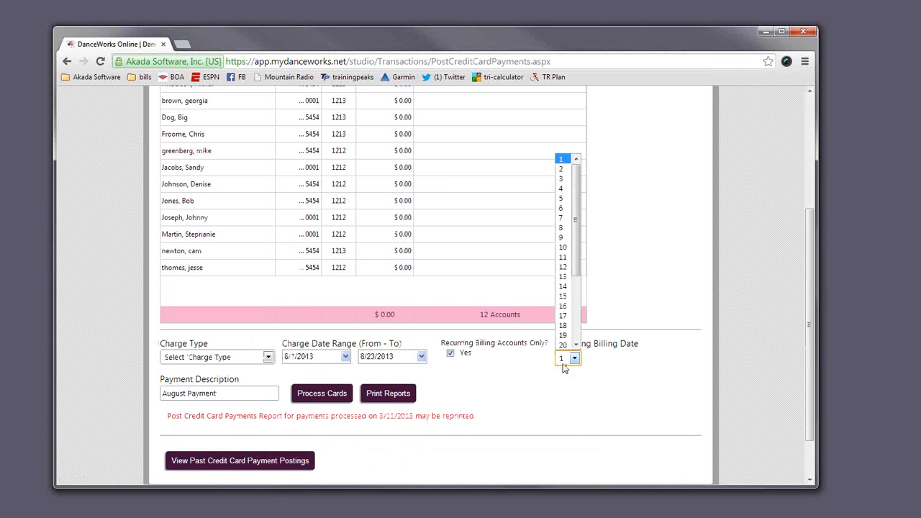
pyautogui.click(565, 297)
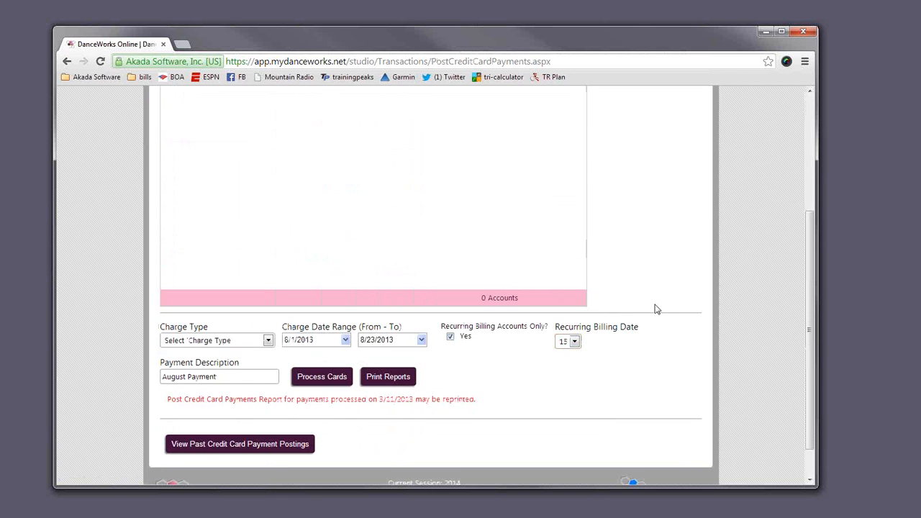
pyautogui.scroll(3, 657, 309)
pyautogui.scroll(-4, 424, 285)
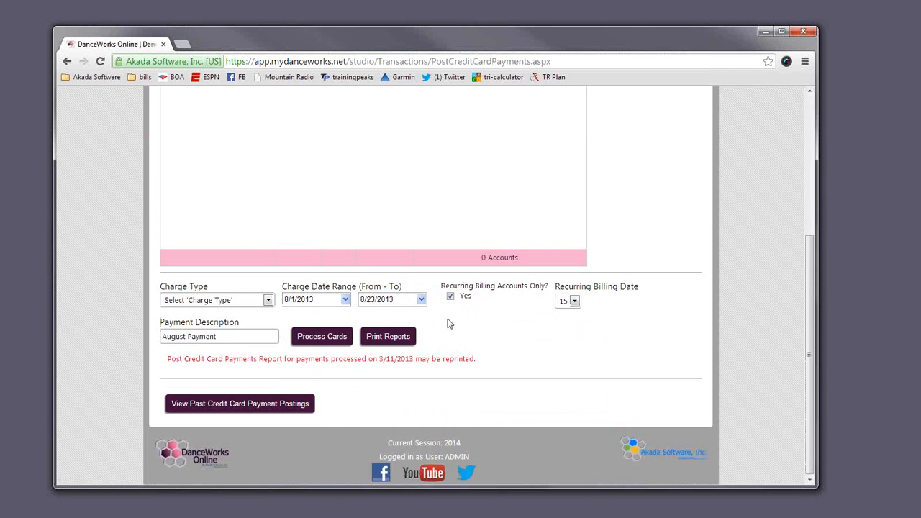
pyautogui.scroll(5, 441, 333)
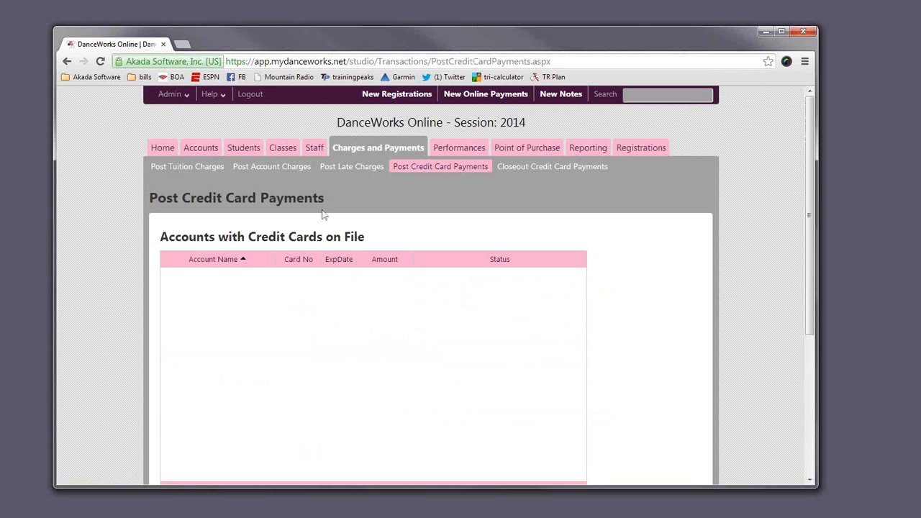
# - Reopen the credit card information of the account whose recurring billing date was set to 15
pyautogui.click(209, 151)
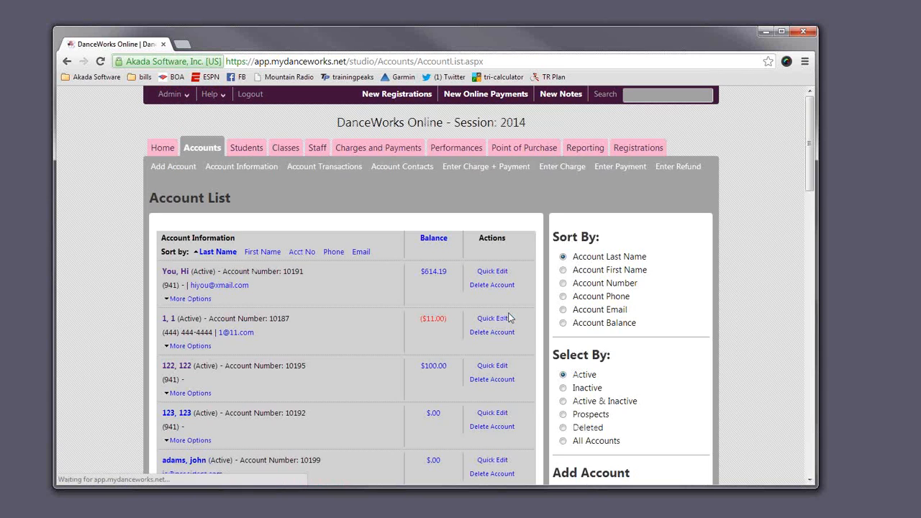
pyautogui.scroll(-5, 508, 317)
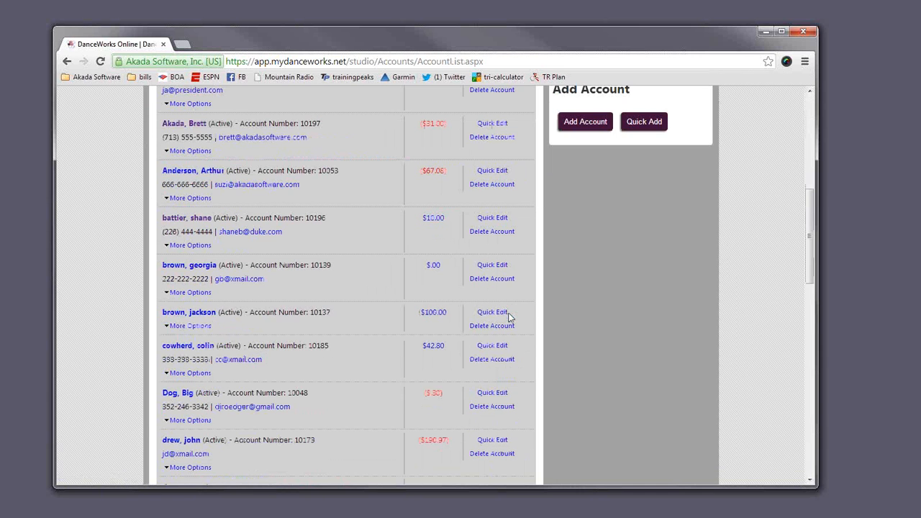
pyautogui.click(188, 218)
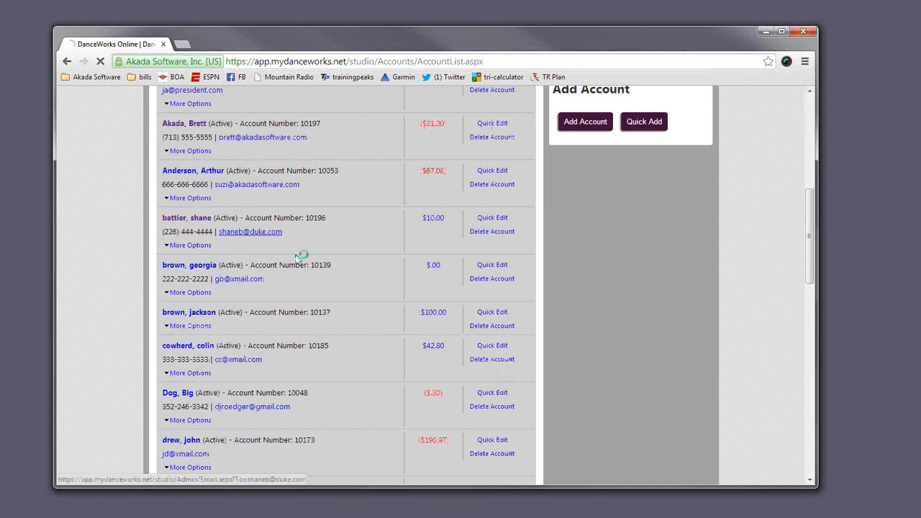
pyautogui.scroll(-5, 411, 332)
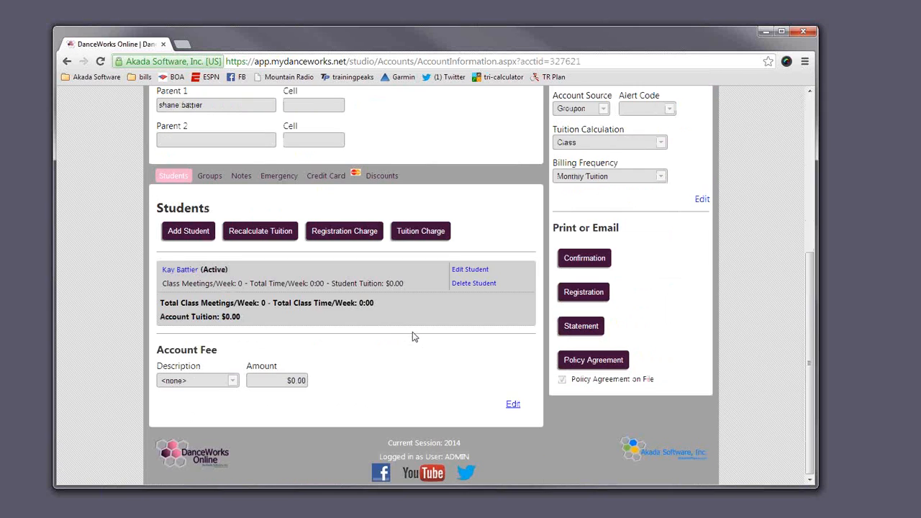
pyautogui.click(334, 179)
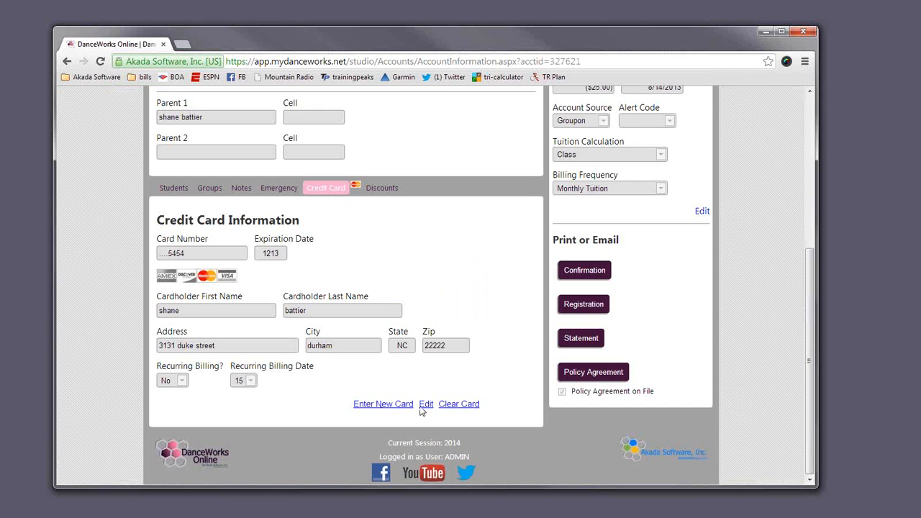
# - Set Recurring Billing to Yes for the account's card on file and save the changes
pyautogui.click(407, 407)
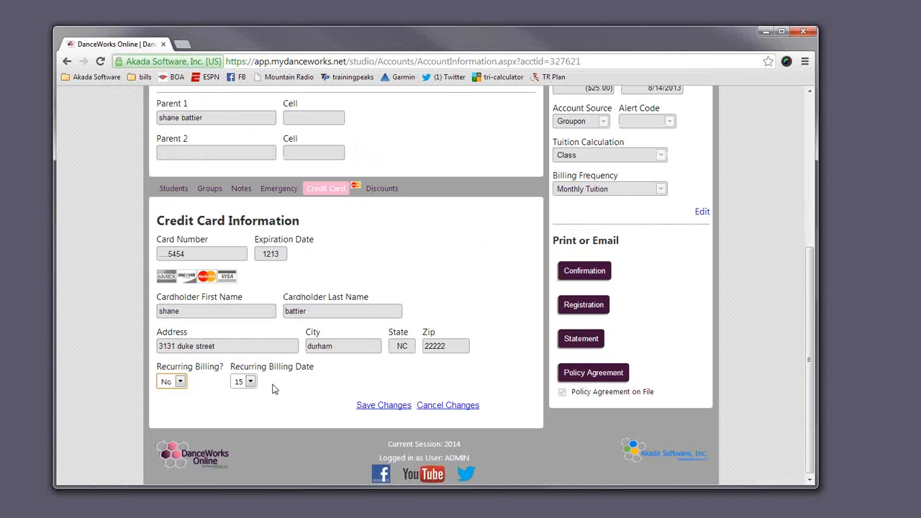
pyautogui.click(180, 381)
pyautogui.click(182, 401)
pyautogui.click(387, 407)
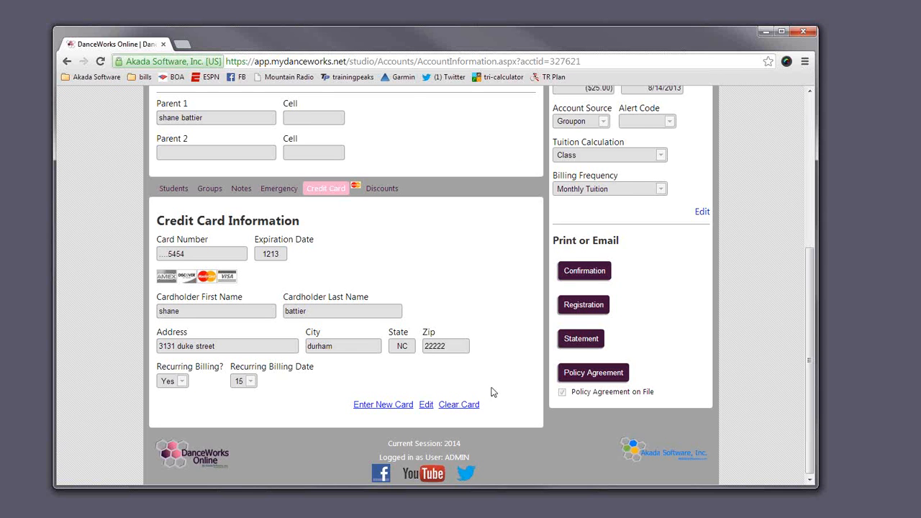
# - Go back to Post Credit Card Payments, set the recurring billing date filter to 15, and review the listed accounts
pyautogui.scroll(4, 496, 391)
pyautogui.click(381, 148)
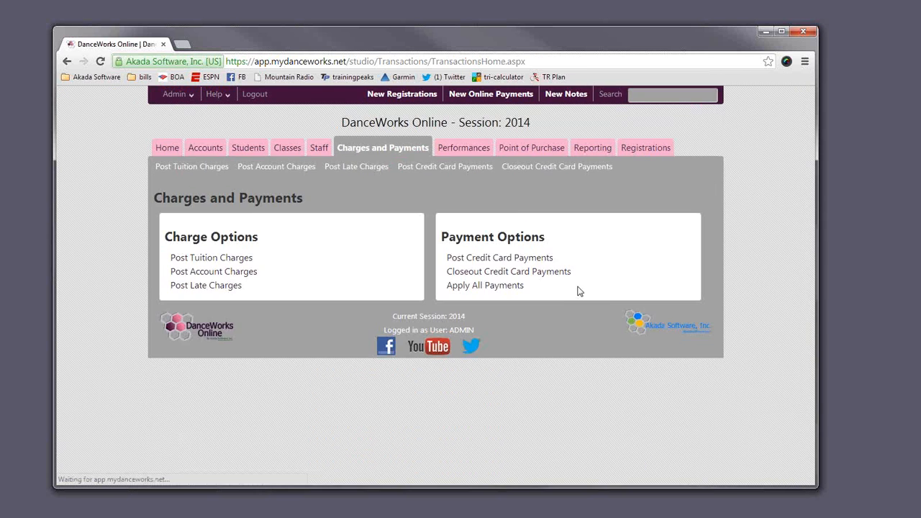
pyautogui.click(472, 258)
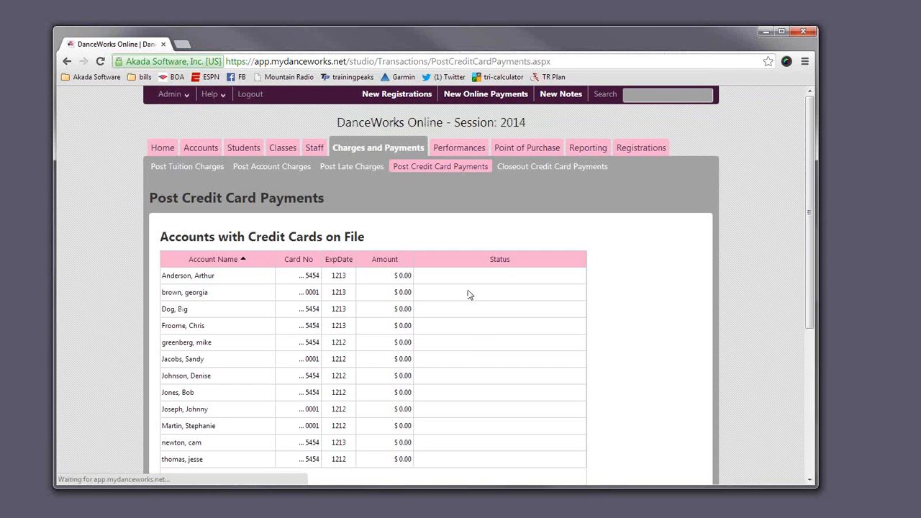
pyautogui.scroll(-5, 464, 292)
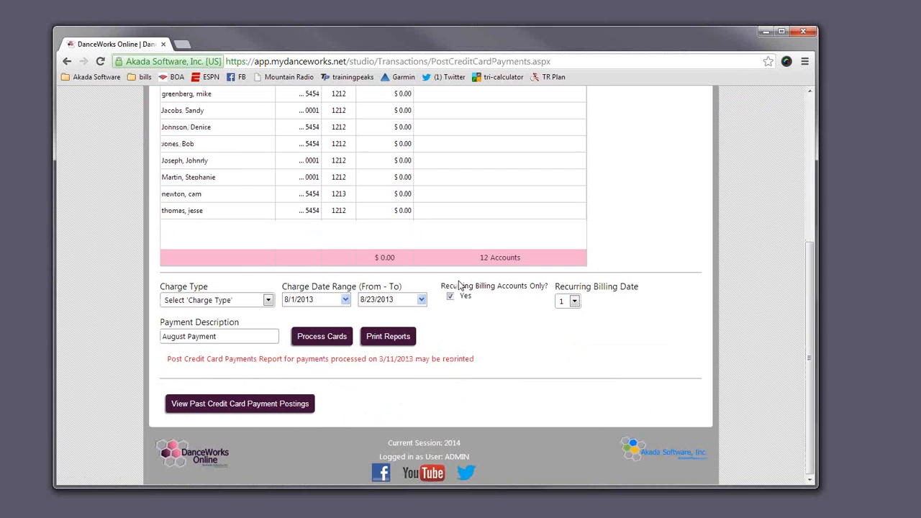
pyautogui.click(573, 302)
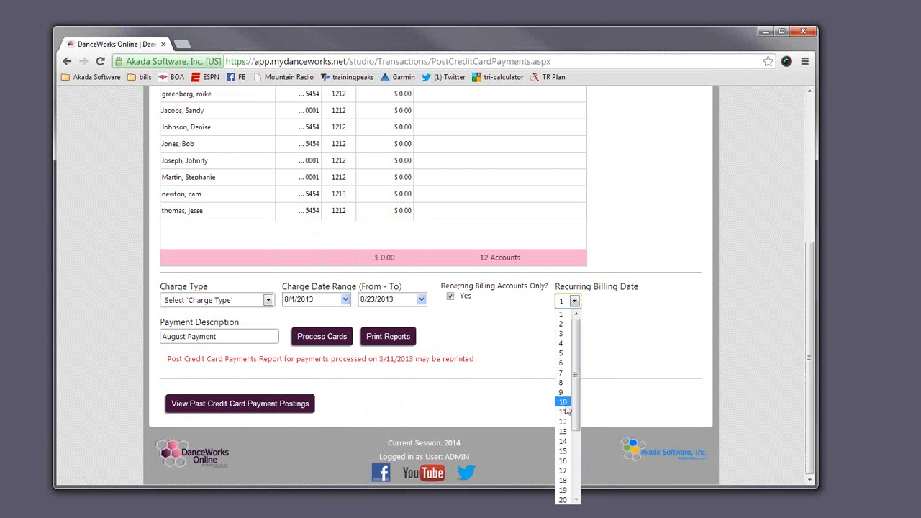
pyautogui.click(571, 451)
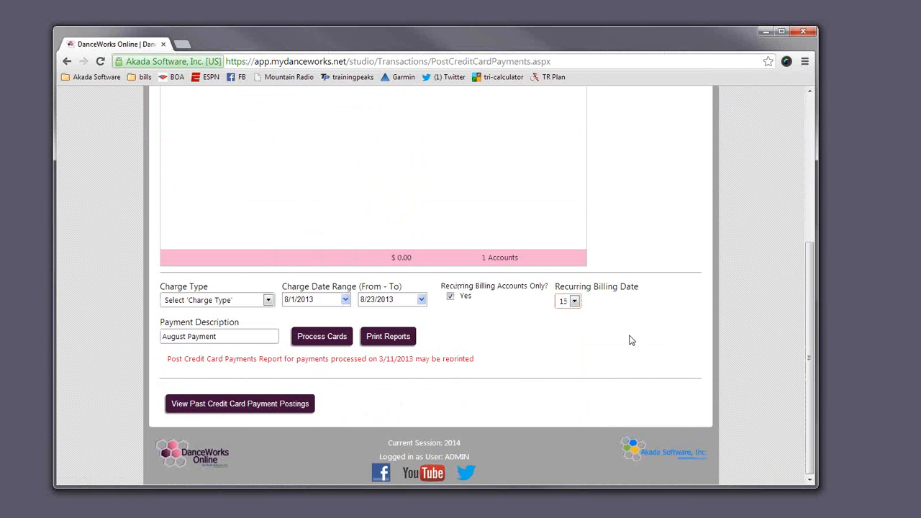
pyautogui.scroll(3, 629, 339)
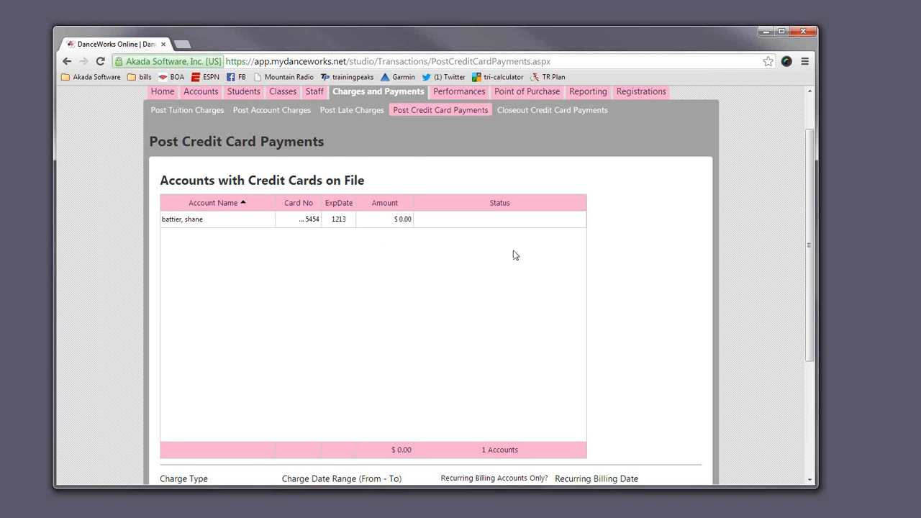
pyautogui.scroll(-2, 489, 256)
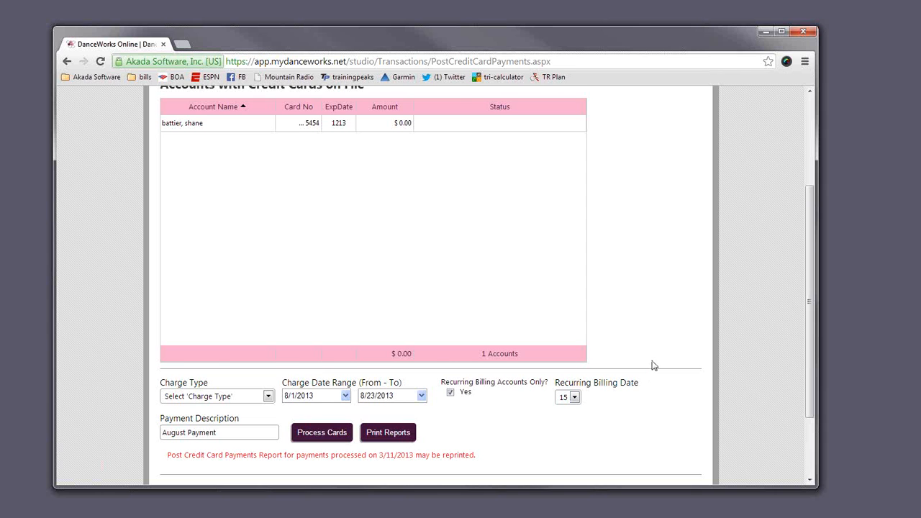
# - Open the Closeout Credit Card Payments page and review the current open batch
pyautogui.scroll(-3, 652, 365)
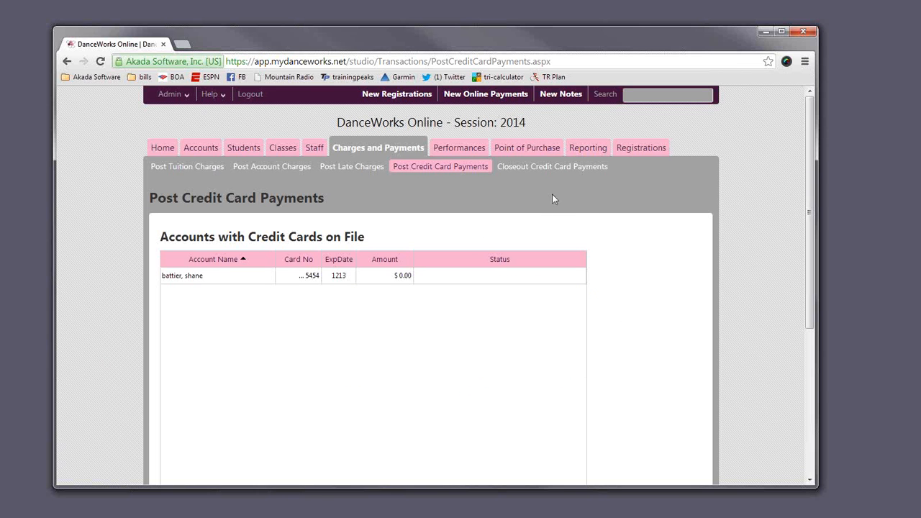
pyautogui.click(547, 169)
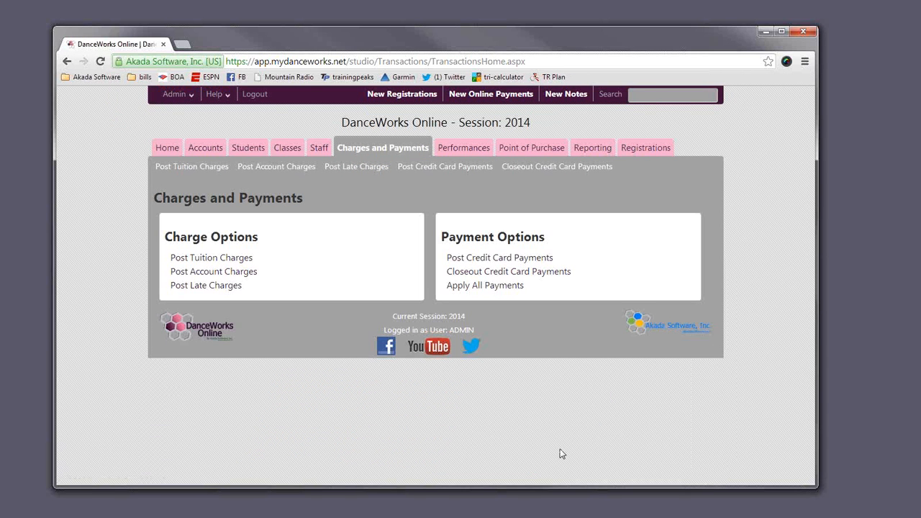
pyautogui.click(448, 273)
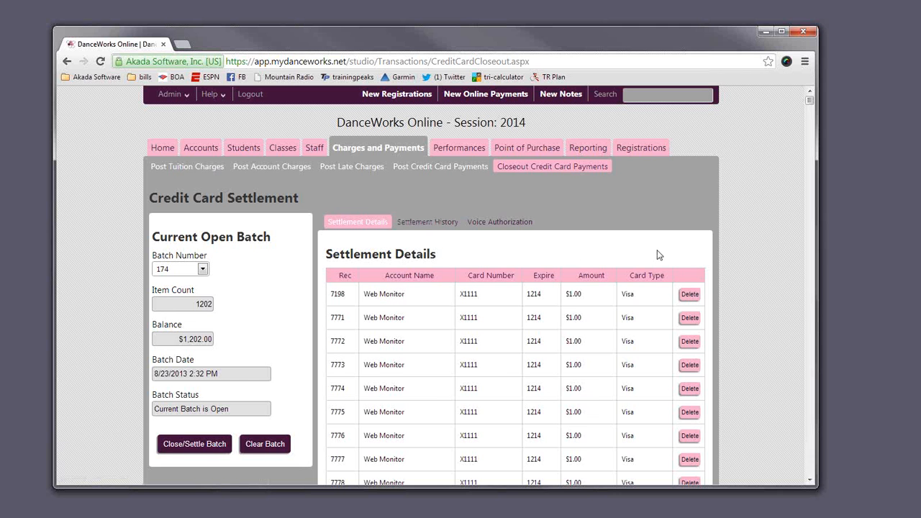
# - Look through the credit card settlement history and view the details of batch 3
pyautogui.click(427, 222)
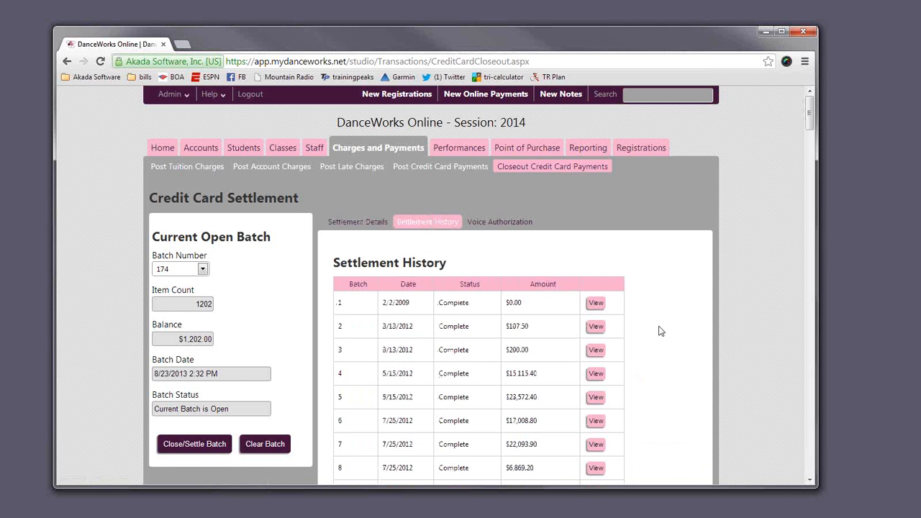
pyautogui.scroll(-2, 660, 331)
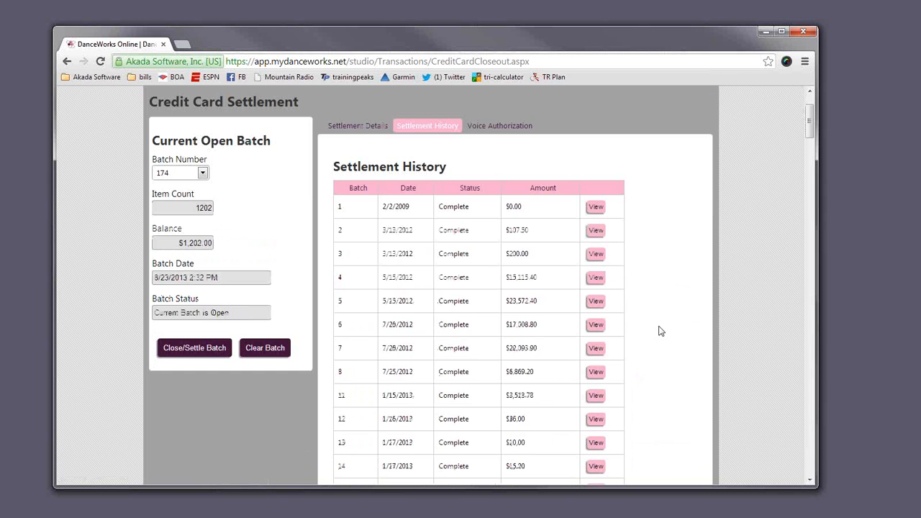
pyautogui.scroll(-2, 662, 331)
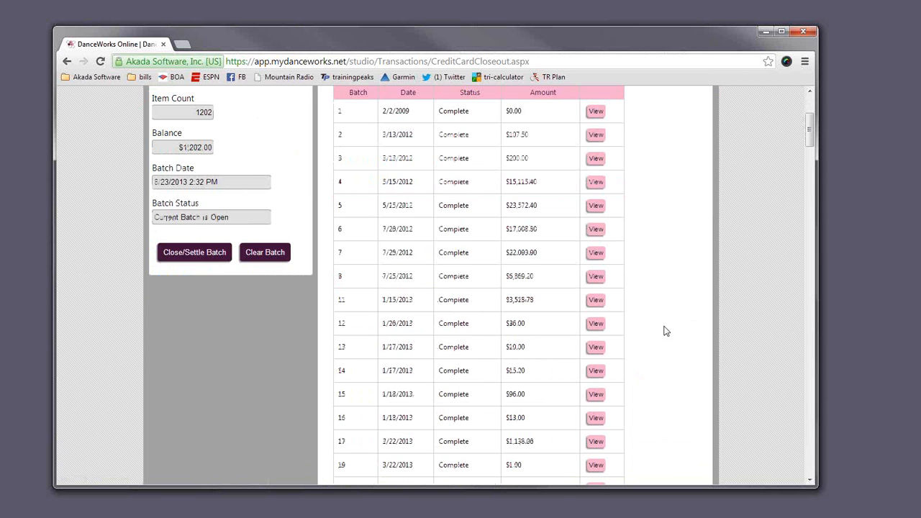
pyautogui.click(598, 162)
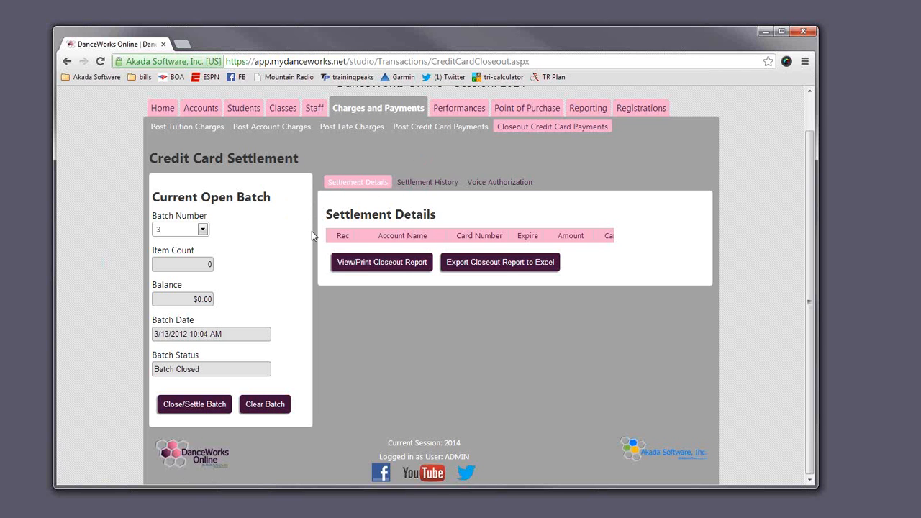
# - Leave the credit card settlement for the Charges and Payments overview and return to the home page
pyautogui.click(202, 136)
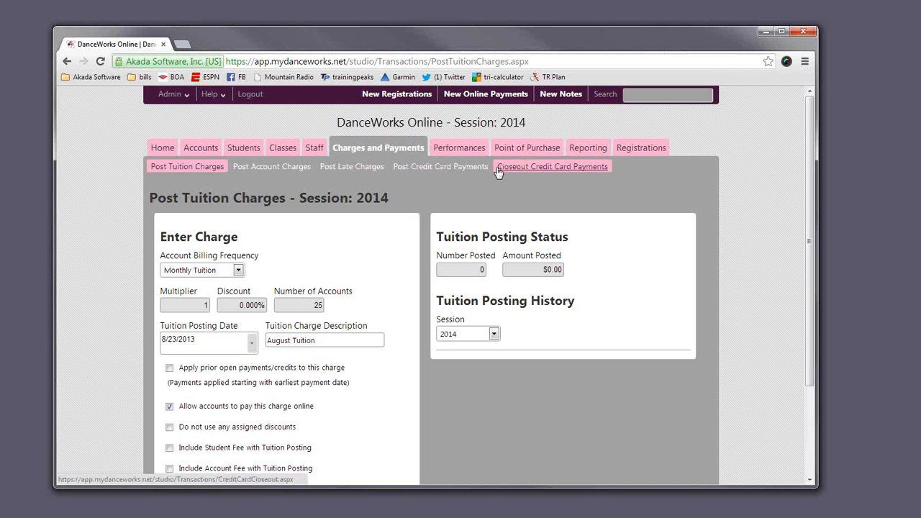
pyautogui.click(385, 150)
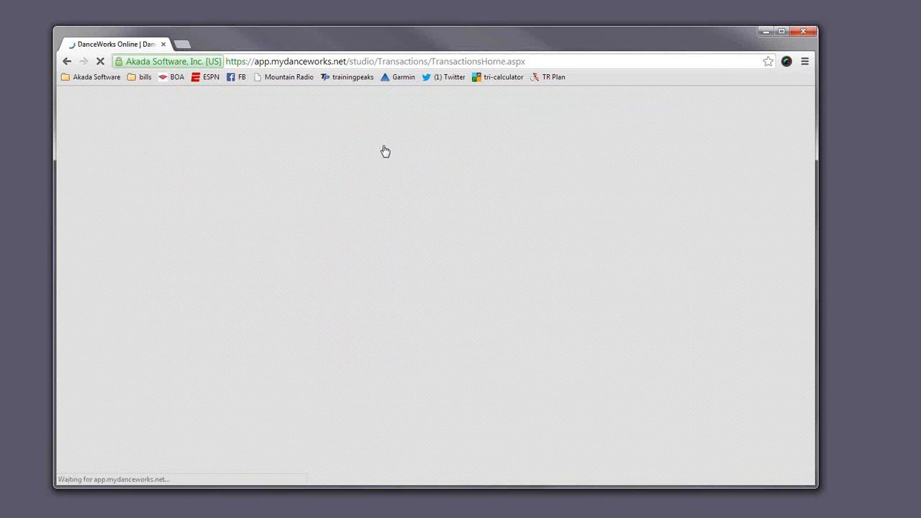
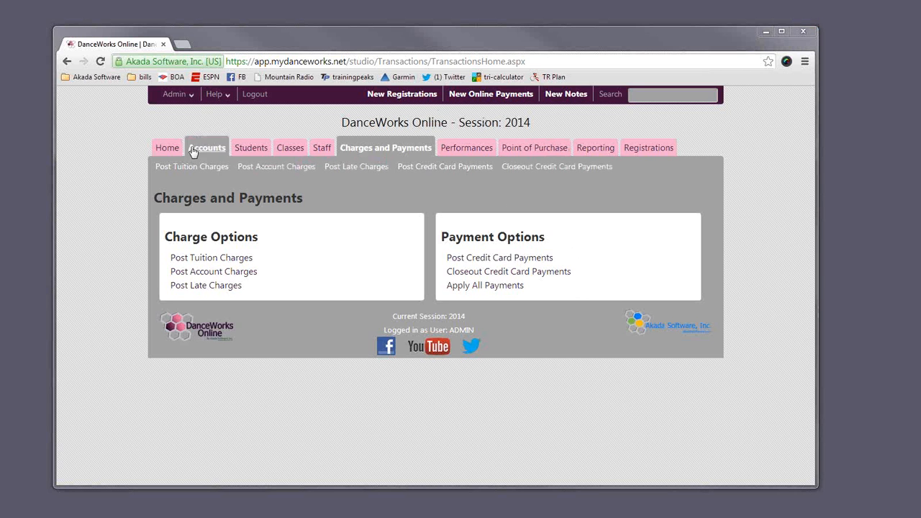
pyautogui.click(165, 148)
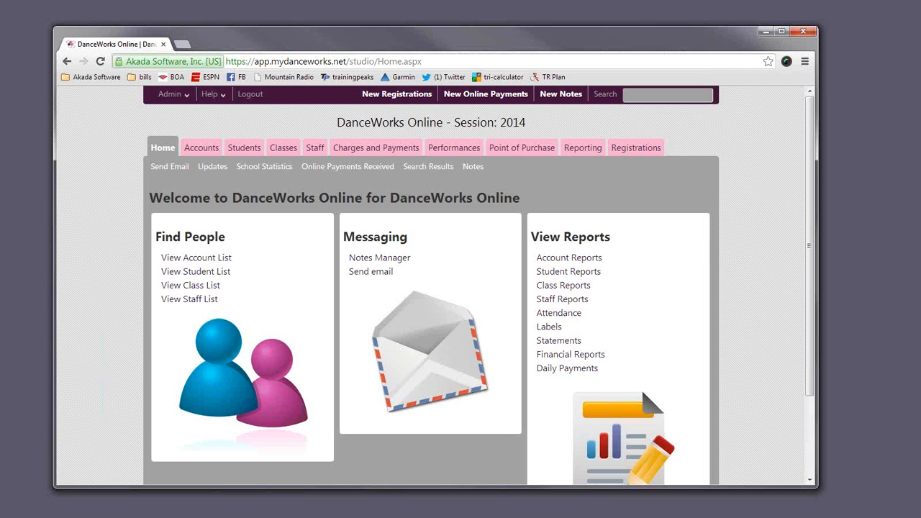
# - Open akadasoftware.com in a new browser tab and look over its Products page
pyautogui.click(183, 44)
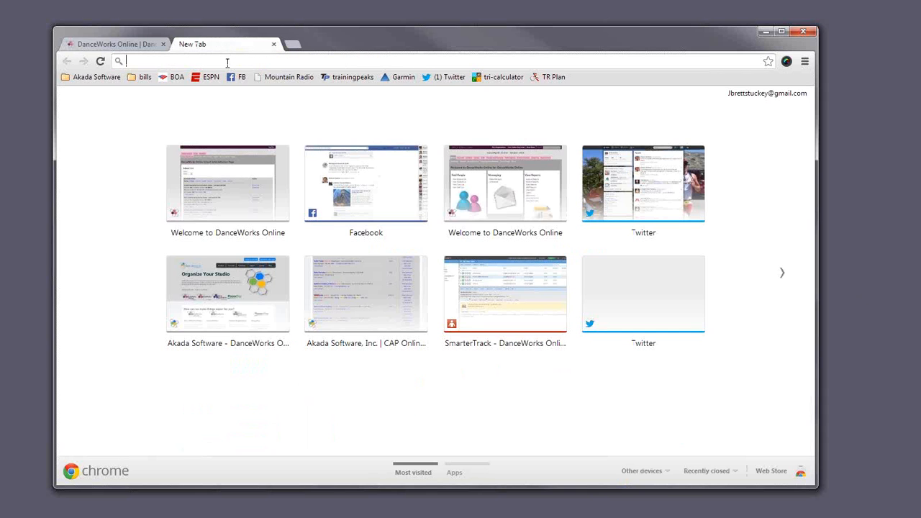
pyautogui.write('akadasoftware.com')
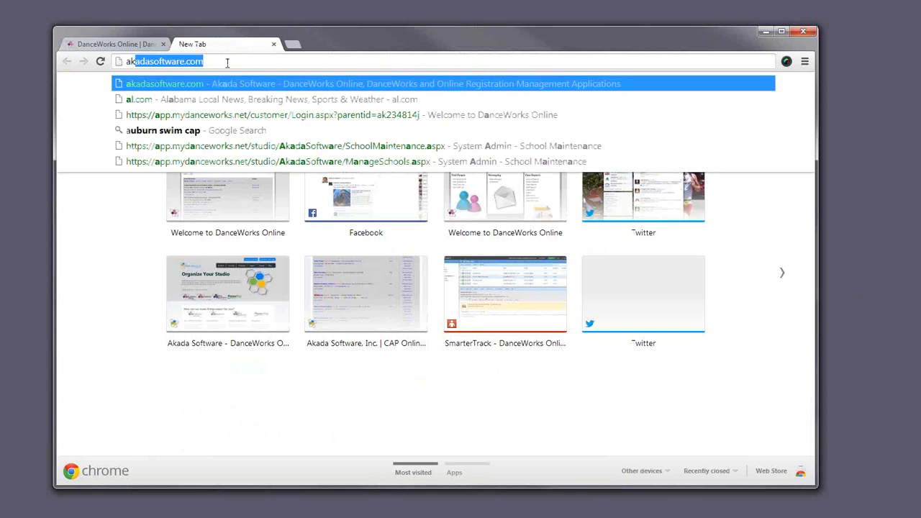
pyautogui.press('Return')
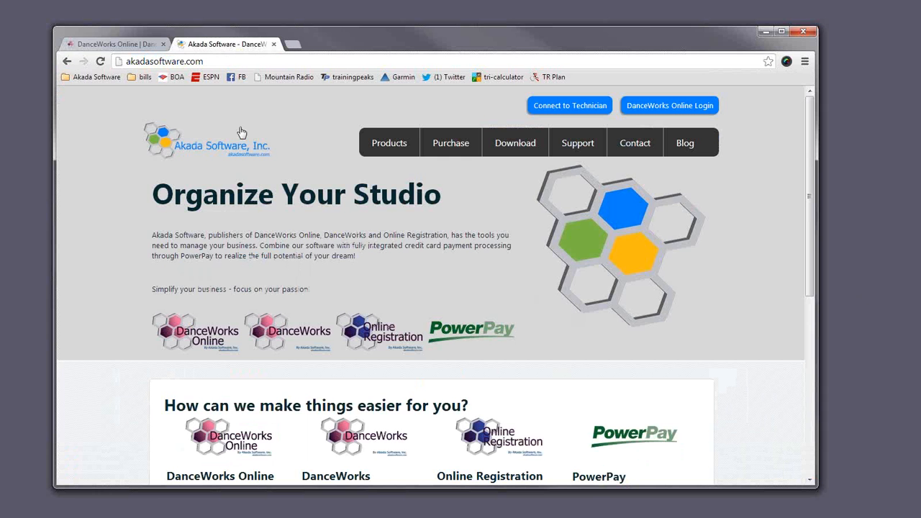
pyautogui.click(414, 147)
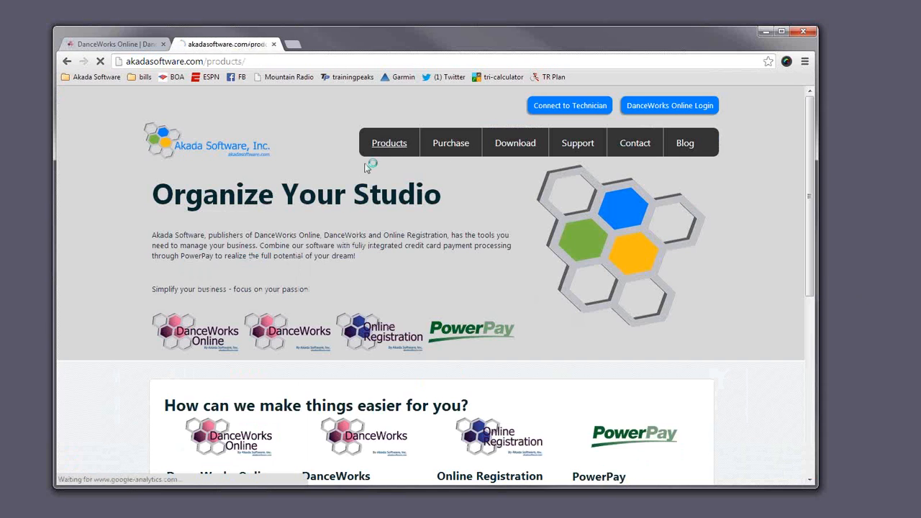
pyautogui.scroll(-2, 314, 256)
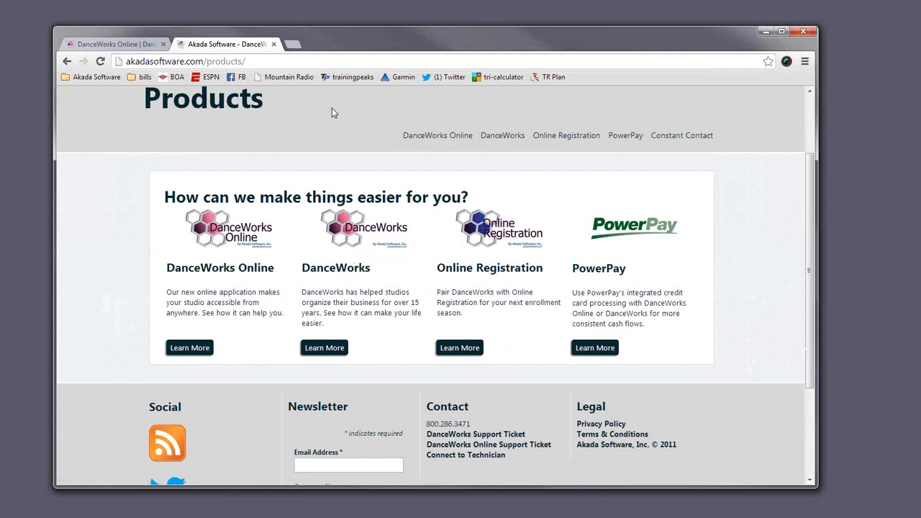
# - Return to DanceWorks Online and open the zero-balance account listed directly below the $121.40 account
pyautogui.click(136, 48)
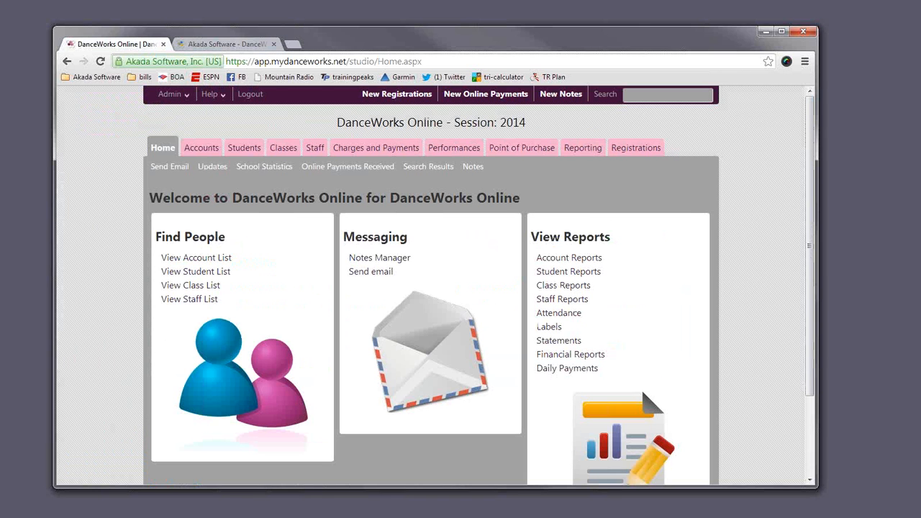
pyautogui.click(210, 153)
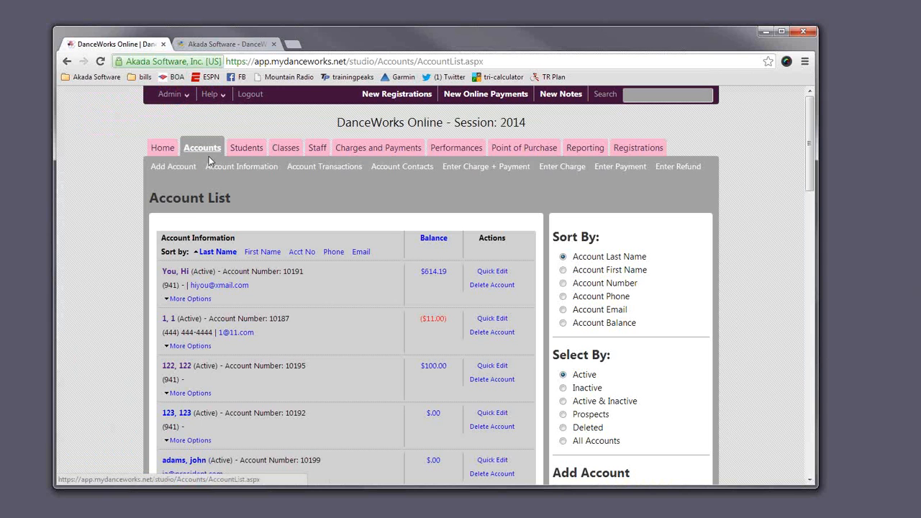
pyautogui.scroll(-3, 180, 220)
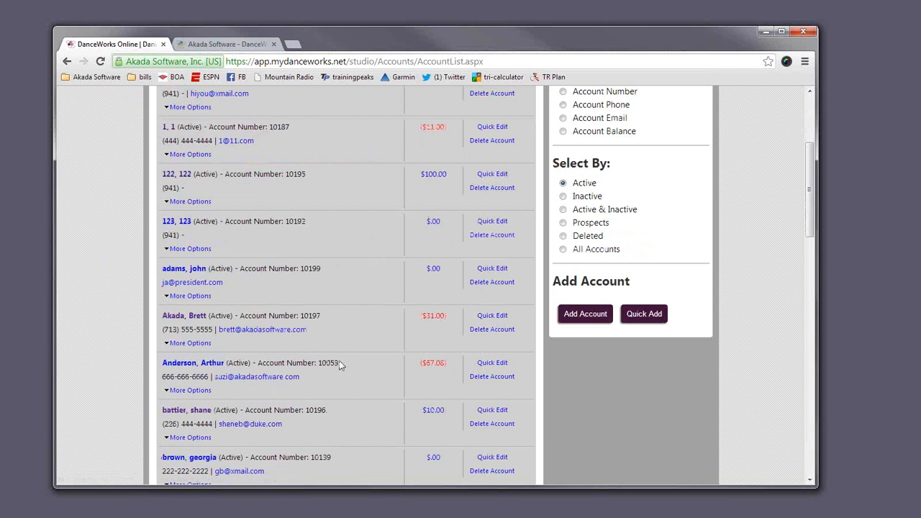
pyautogui.scroll(-3, 331, 352)
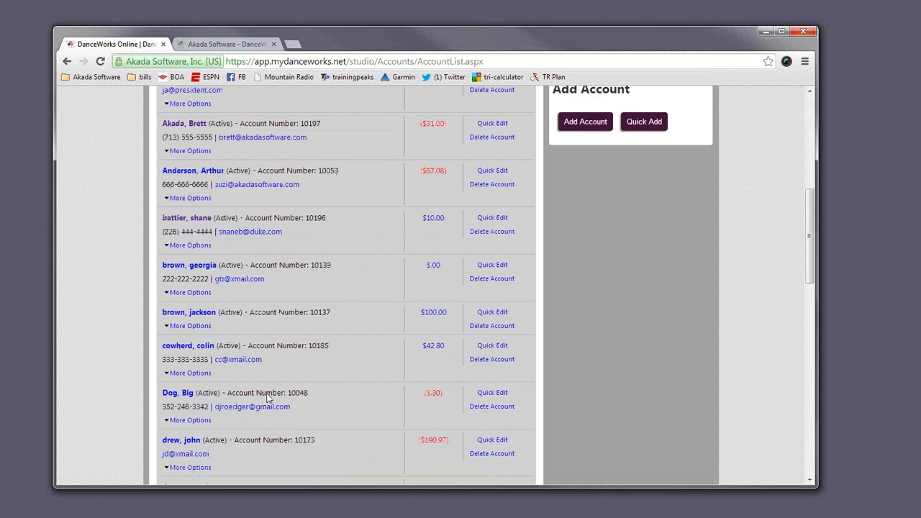
pyautogui.scroll(-3, 279, 373)
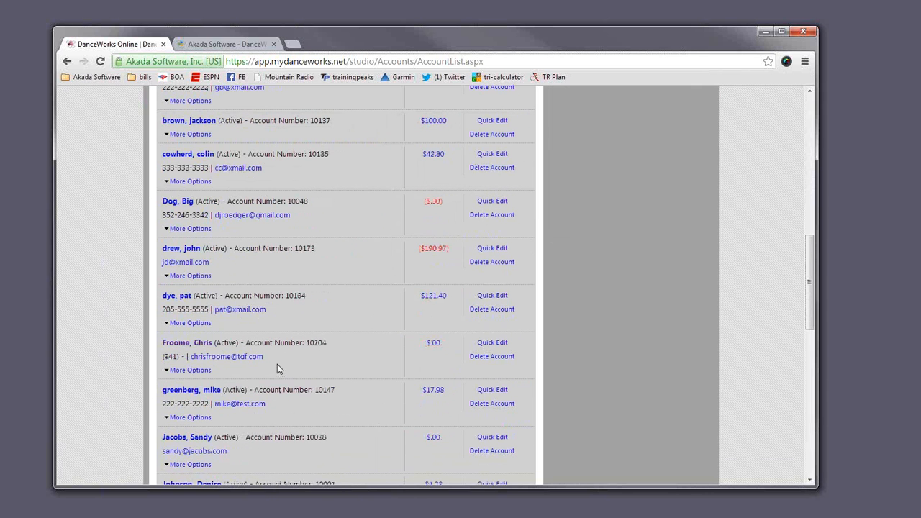
pyautogui.click(184, 343)
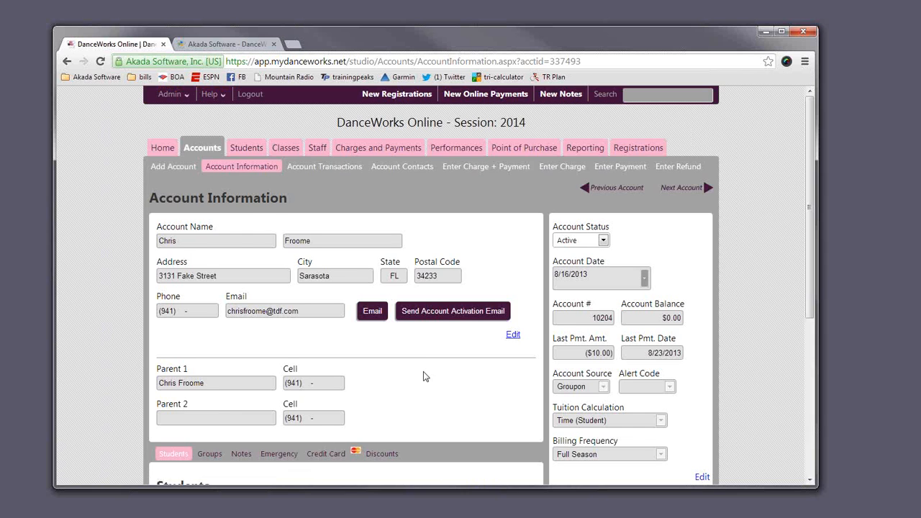
# - Enter the August Tuition charge for the account with its preset date and $55.00 amount
pyautogui.scroll(-3, 423, 368)
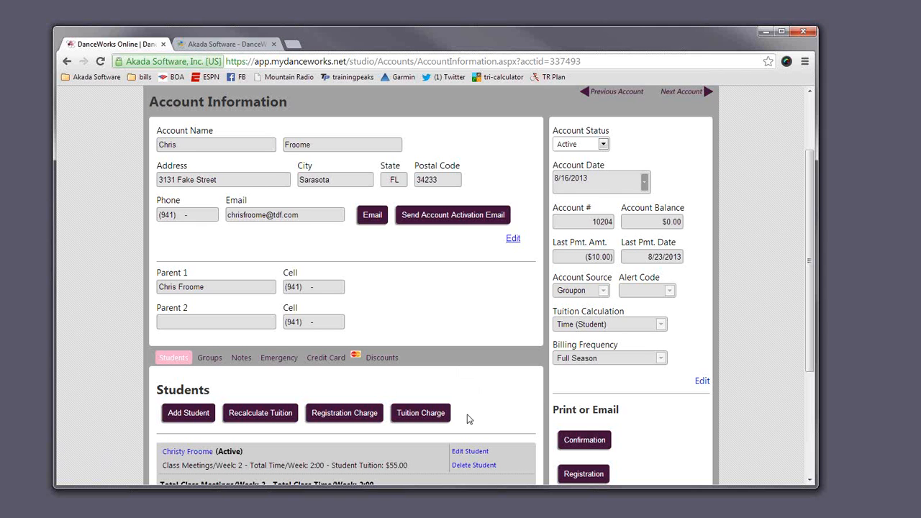
pyautogui.scroll(-2, 471, 331)
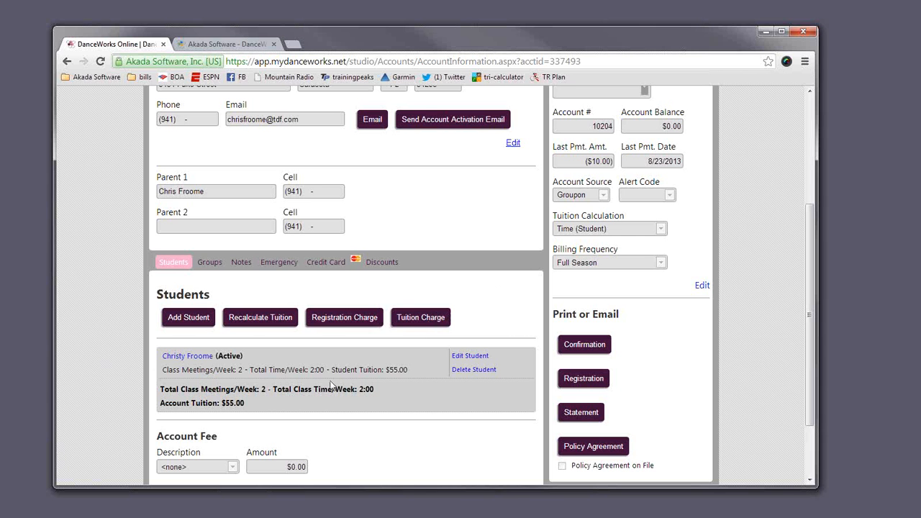
pyautogui.click(414, 323)
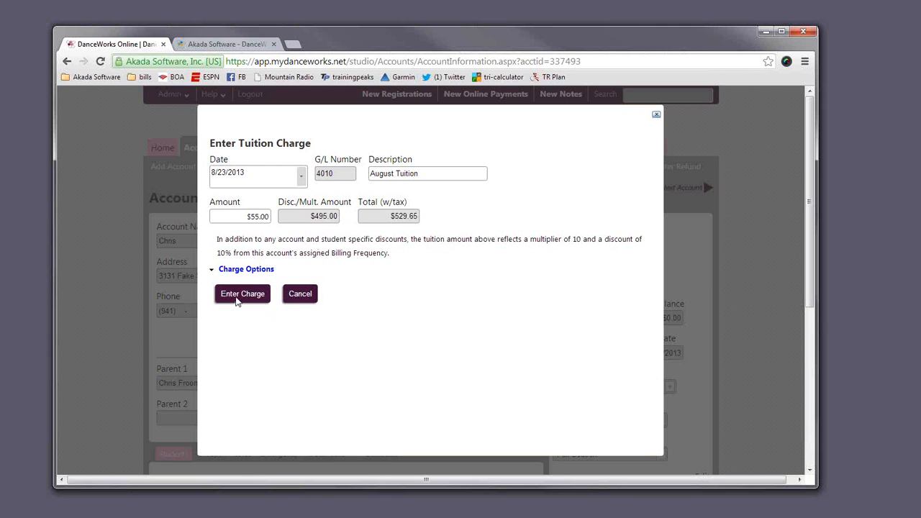
pyautogui.click(239, 295)
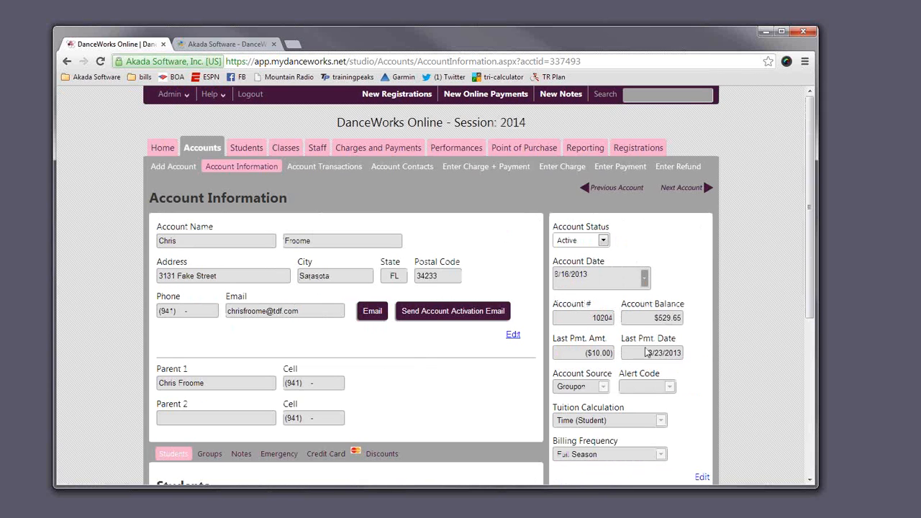
# - Check the account balance and fill in a check payment with reference 9099 and amount $100.00
pyautogui.moveTo(652, 318); pyautogui.dragTo(689, 330)
pyautogui.scroll(-1, 471, 343)
pyautogui.scroll(1, 471, 342)
pyautogui.click(620, 167)
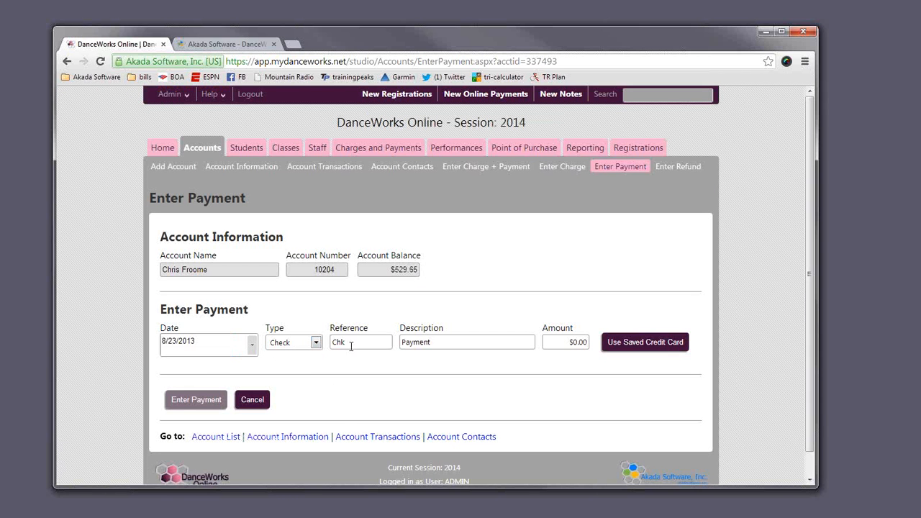
pyautogui.click(366, 342)
pyautogui.write('9099')
pyautogui.click(567, 342)
pyautogui.write('100.00')
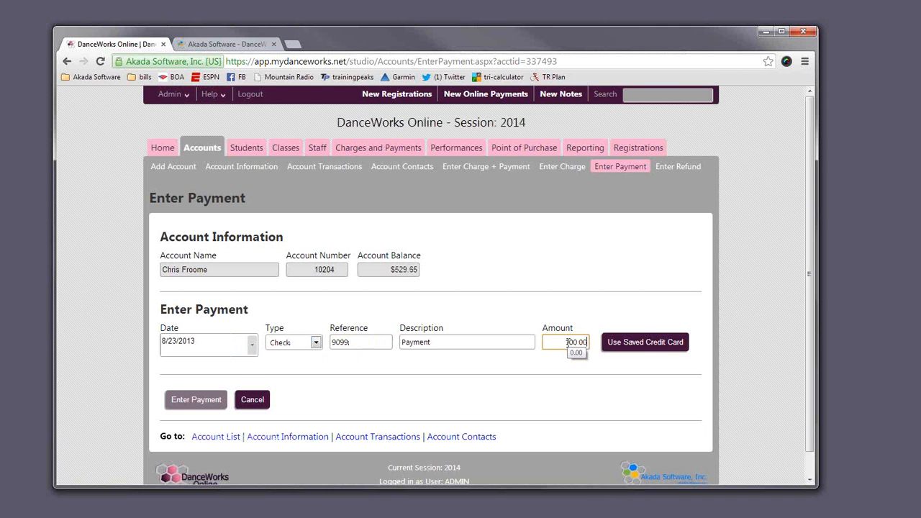
# - Set the payment description to "Tuition Payment" and record the payment
pyautogui.click(450, 345)
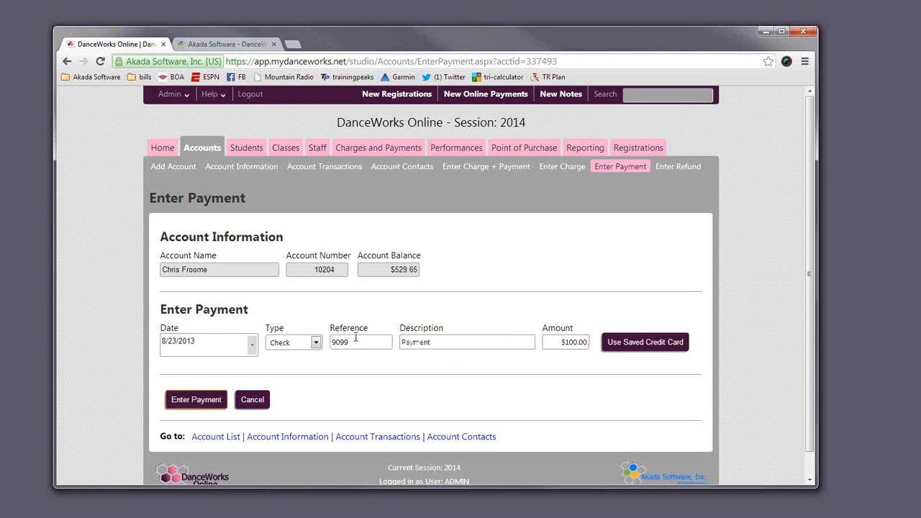
pyautogui.click(435, 341)
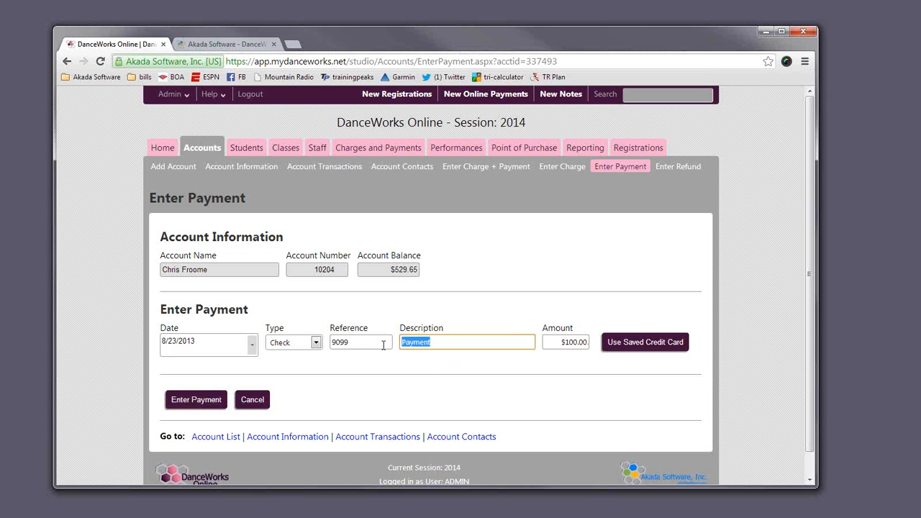
pyautogui.write('Tuition Paymn')
pyautogui.write('nt')
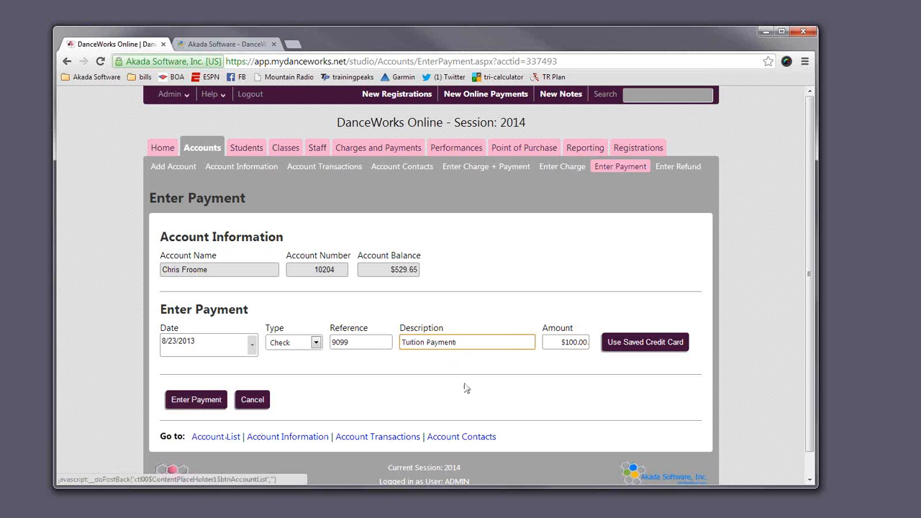
pyautogui.click(208, 403)
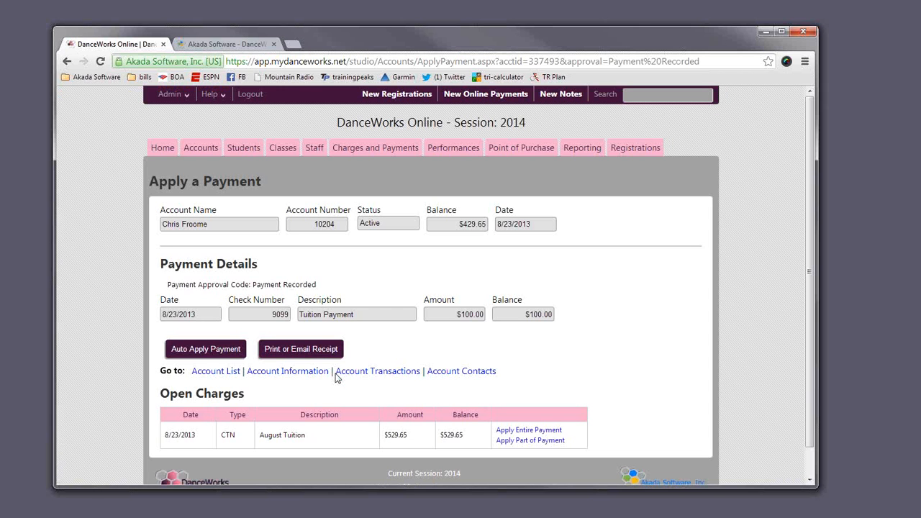
# - Apply the entire payment to the open August Tuition charge and check the payment's remaining balance
pyautogui.scroll(-1, 499, 347)
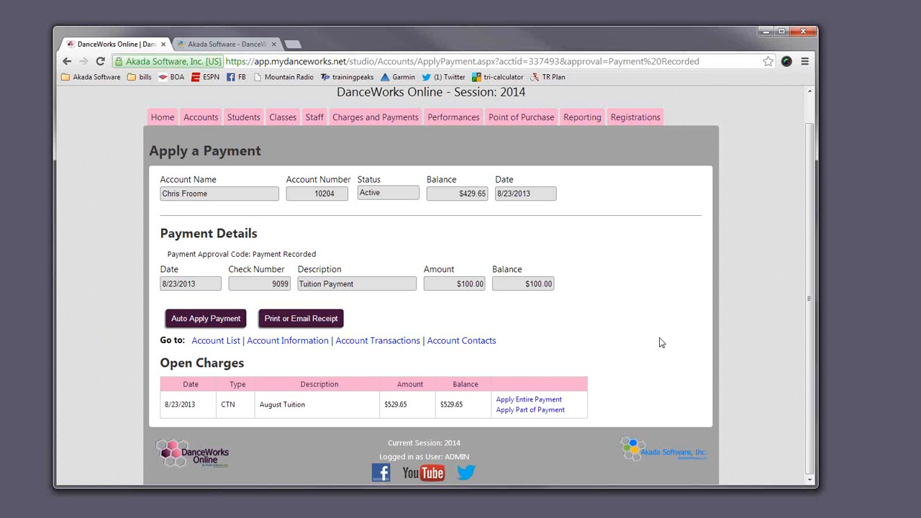
pyautogui.click(541, 402)
pyautogui.click(532, 402)
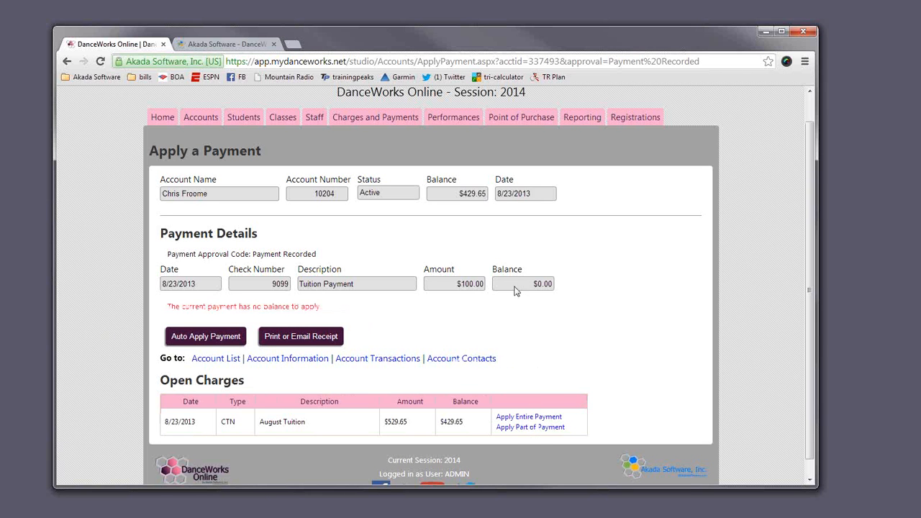
pyautogui.moveTo(521, 285); pyautogui.dragTo(573, 298)
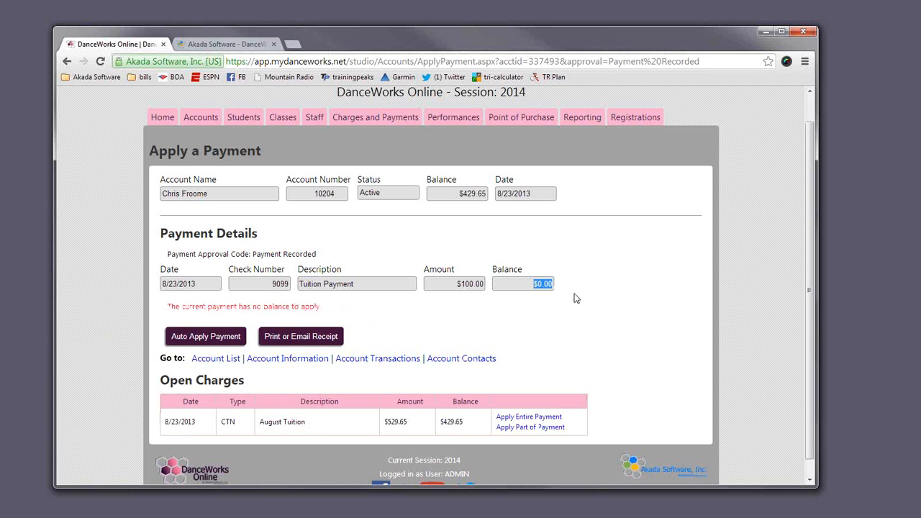
# - Open the account's transactions and examine the latest August Tuition charge and the Tuition Payment applied to it
pyautogui.click(415, 330)
pyautogui.click(367, 360)
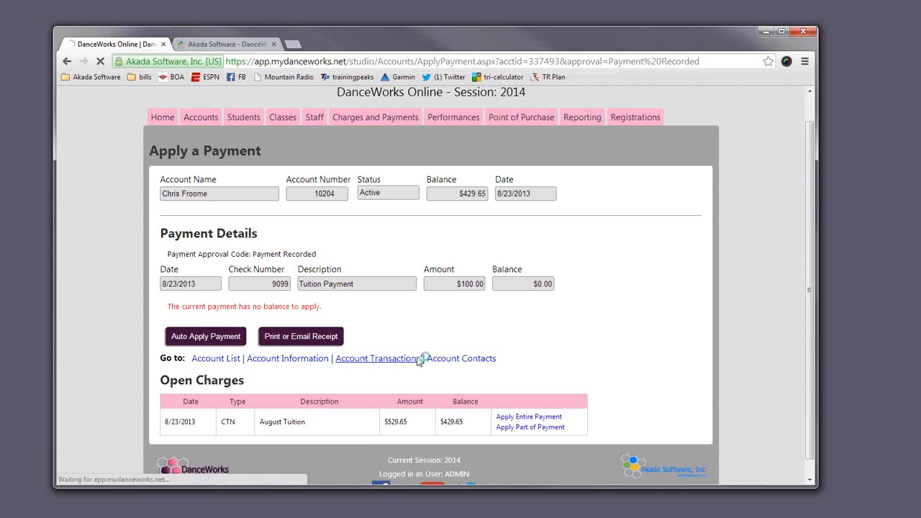
pyautogui.scroll(-4, 583, 388)
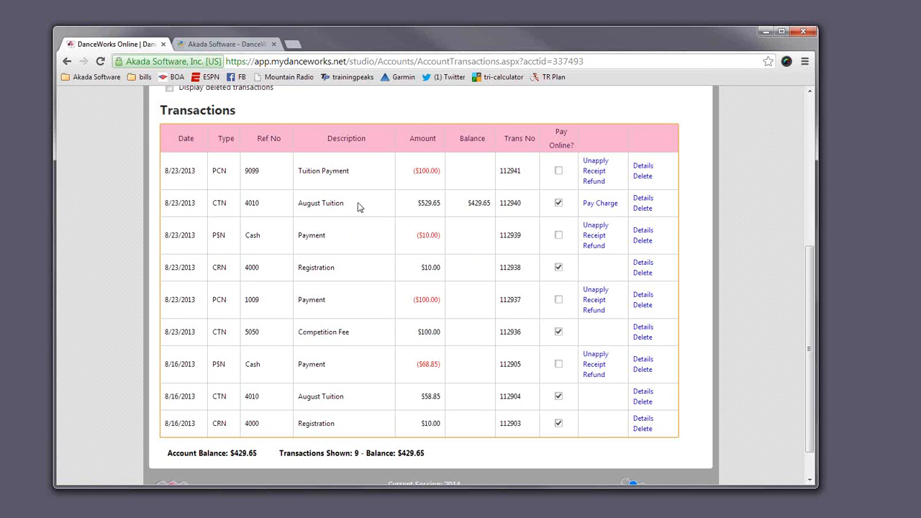
pyautogui.moveTo(360, 206); pyautogui.dragTo(310, 207)
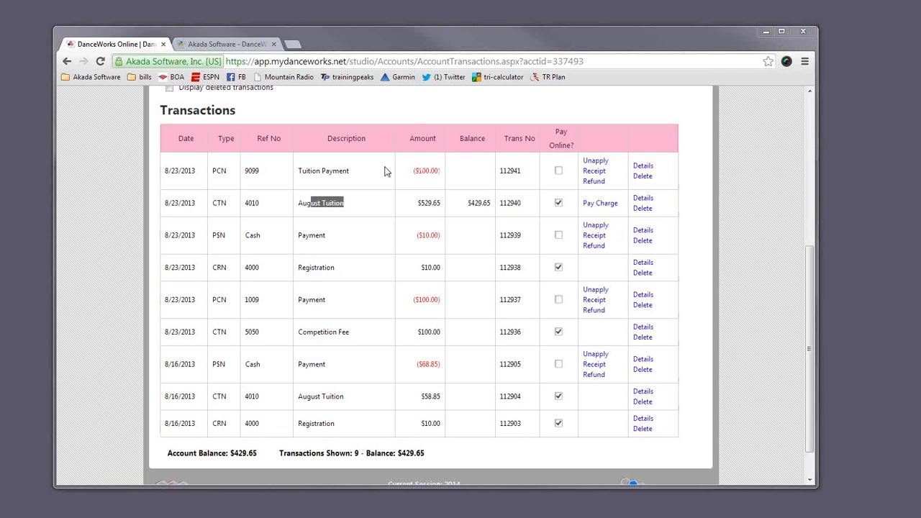
pyautogui.click(361, 181)
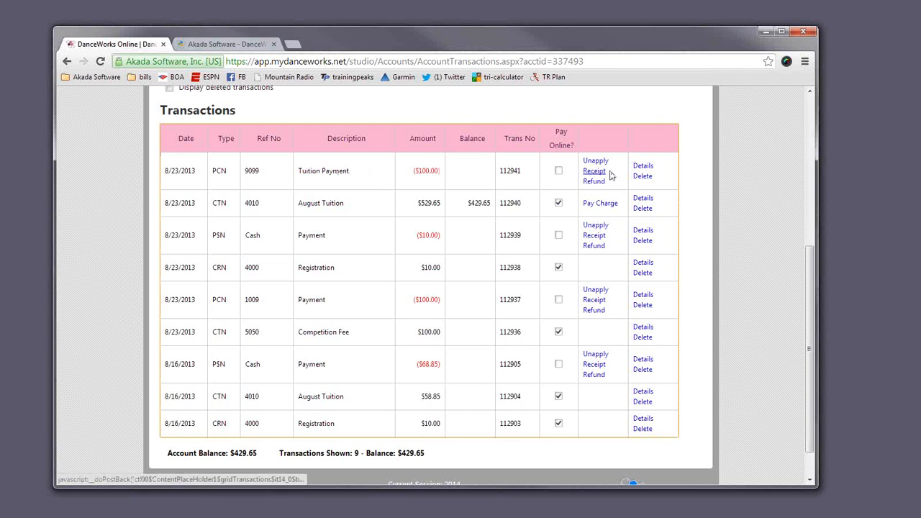
# - Examine the transaction pairs and entry history in the Tuition Payment's details, closing them when done
pyautogui.click(642, 167)
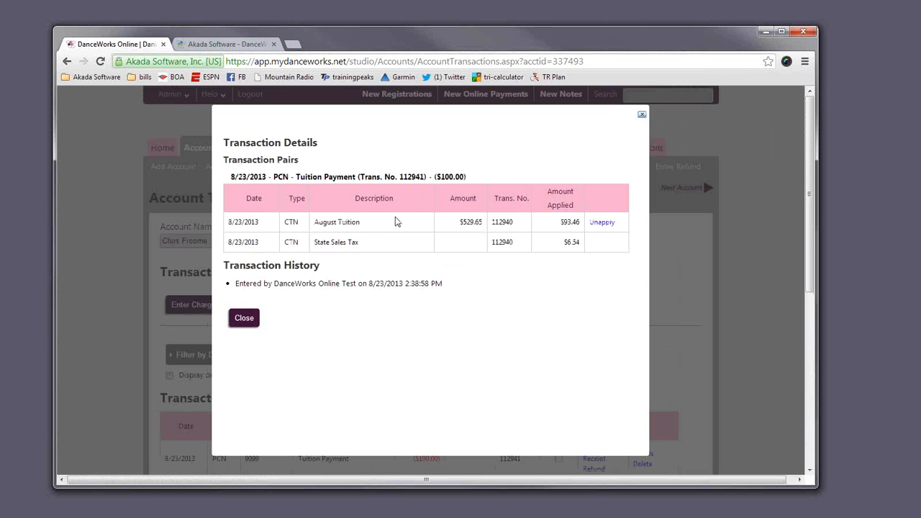
pyautogui.moveTo(292, 284); pyautogui.dragTo(436, 285)
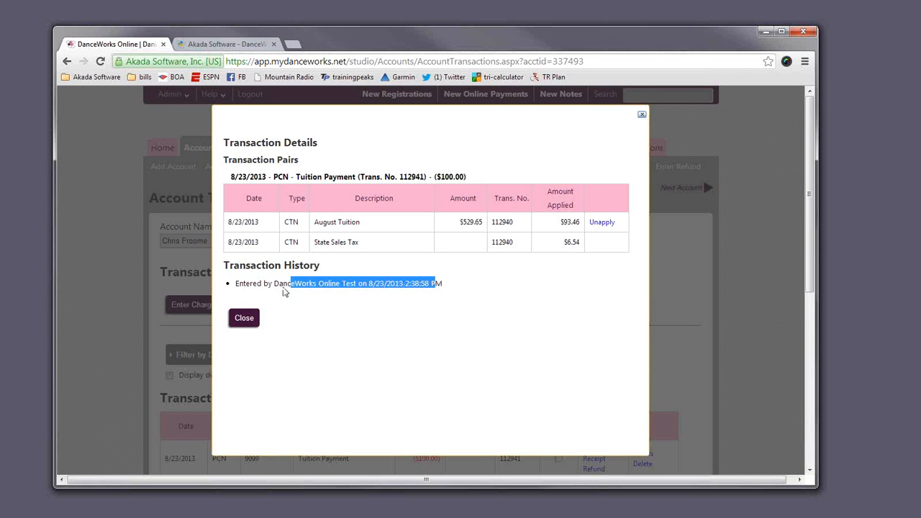
pyautogui.moveTo(274, 284); pyautogui.dragTo(448, 282)
pyautogui.click(246, 321)
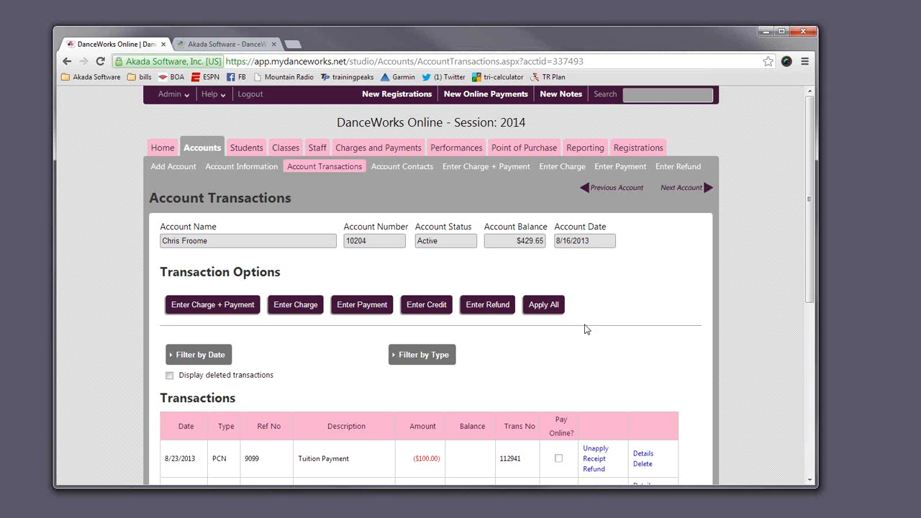
# - Unapply the $100.00 Tuition Payment from the August Tuition charge through its transaction details and check both balances
pyautogui.scroll(-1, 584, 317)
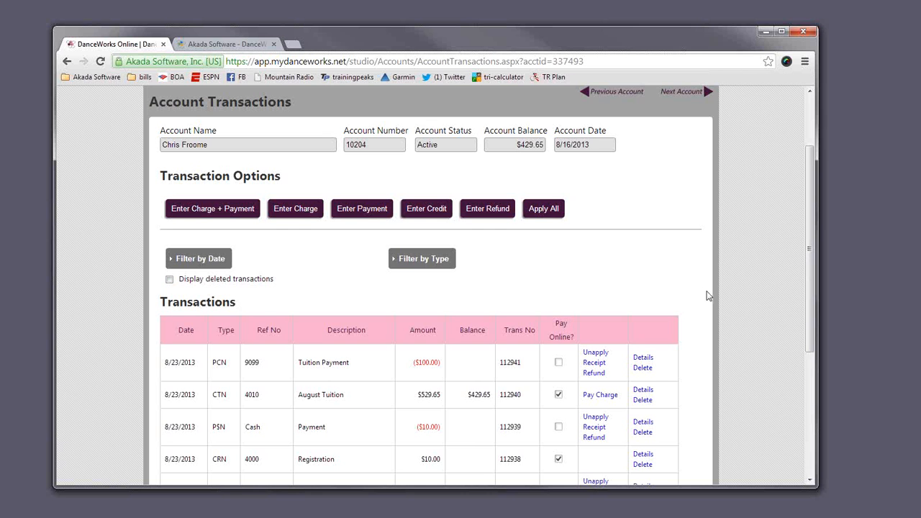
pyautogui.scroll(-1, 709, 297)
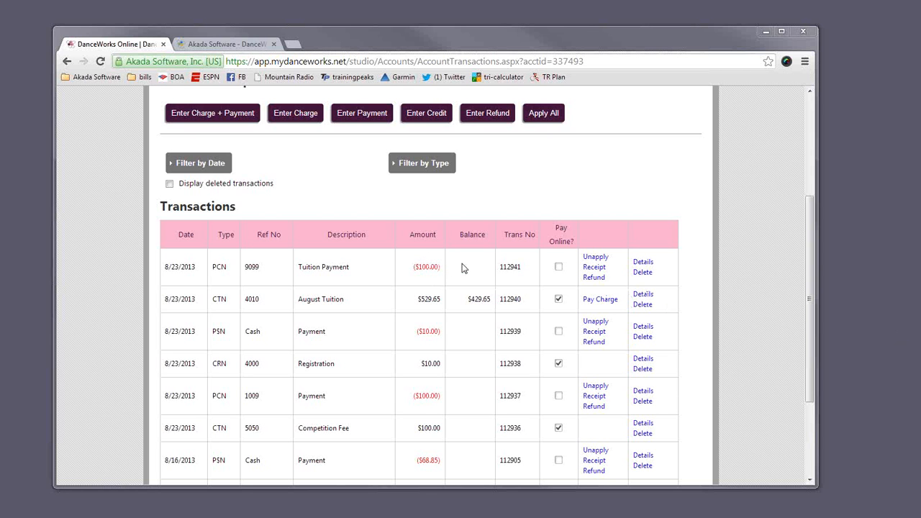
pyautogui.click(642, 262)
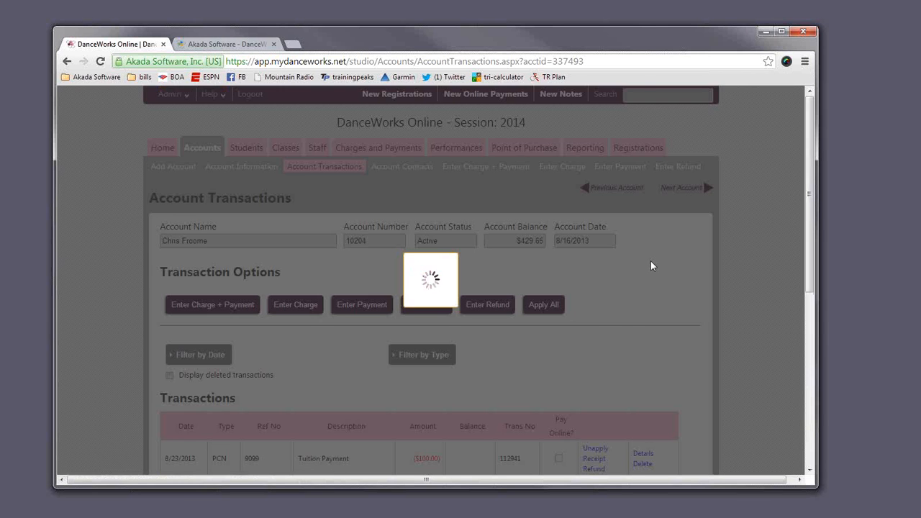
pyautogui.scroll(3, 554, 330)
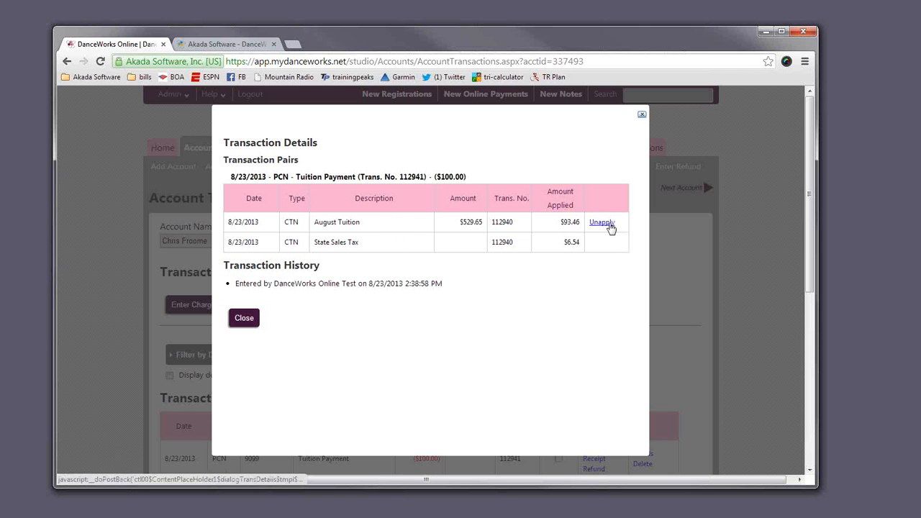
pyautogui.click(608, 224)
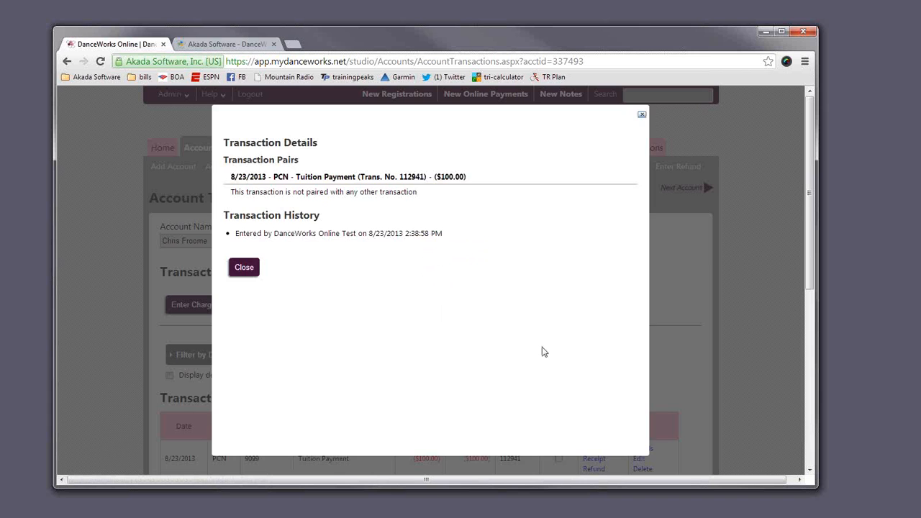
pyautogui.click(264, 270)
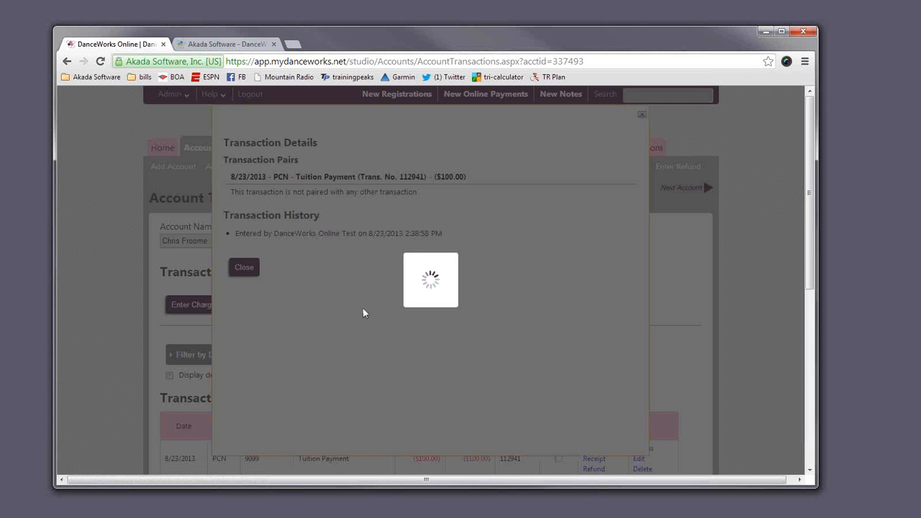
pyautogui.scroll(-3, 337, 340)
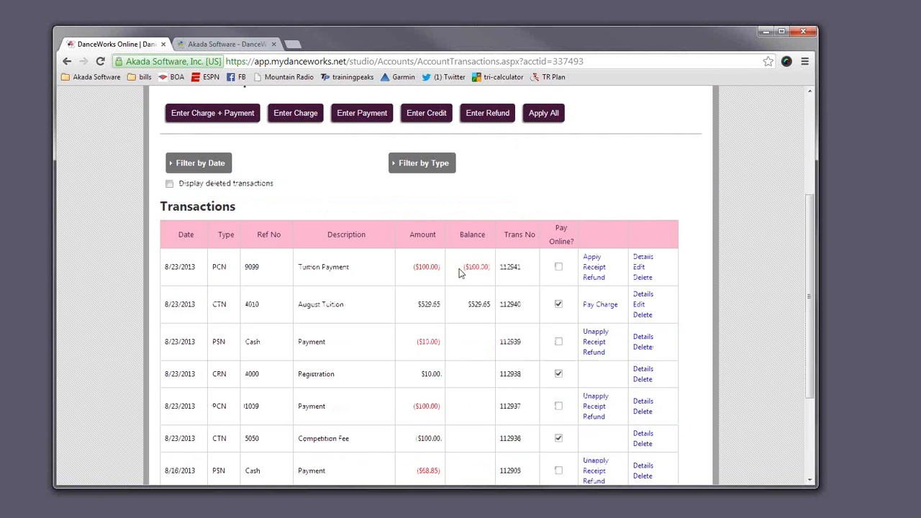
pyautogui.scroll(-2, 467, 320)
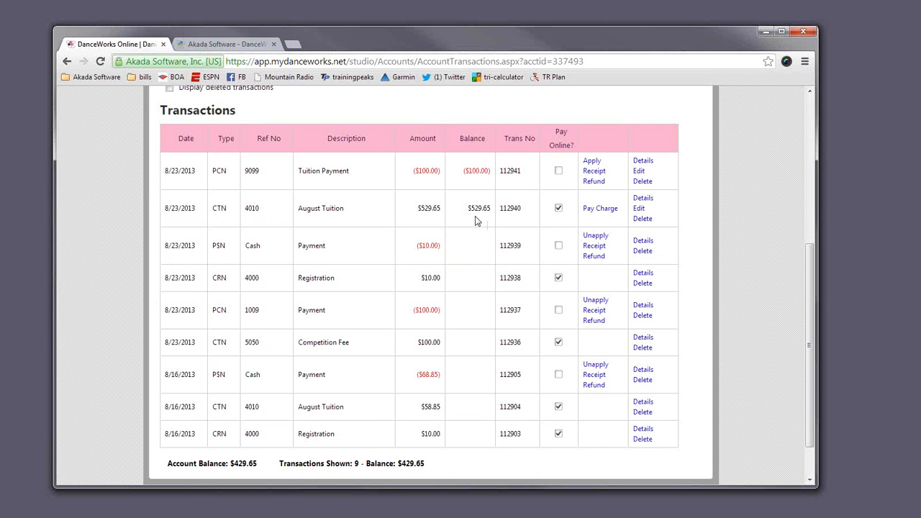
# - Apply the entire Tuition Payment to the open August Tuition charge and review the result in the account's transactions
pyautogui.click(592, 161)
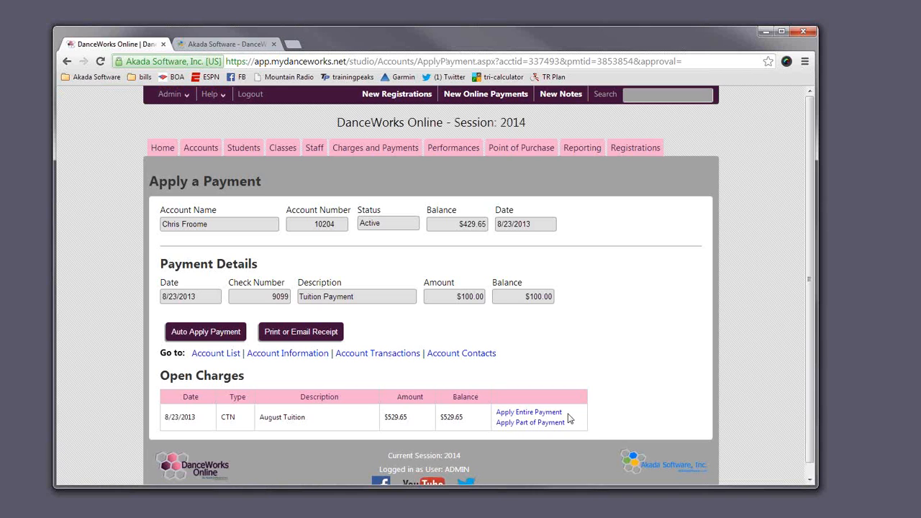
pyautogui.click(530, 415)
pyautogui.click(389, 355)
pyautogui.scroll(-5, 547, 328)
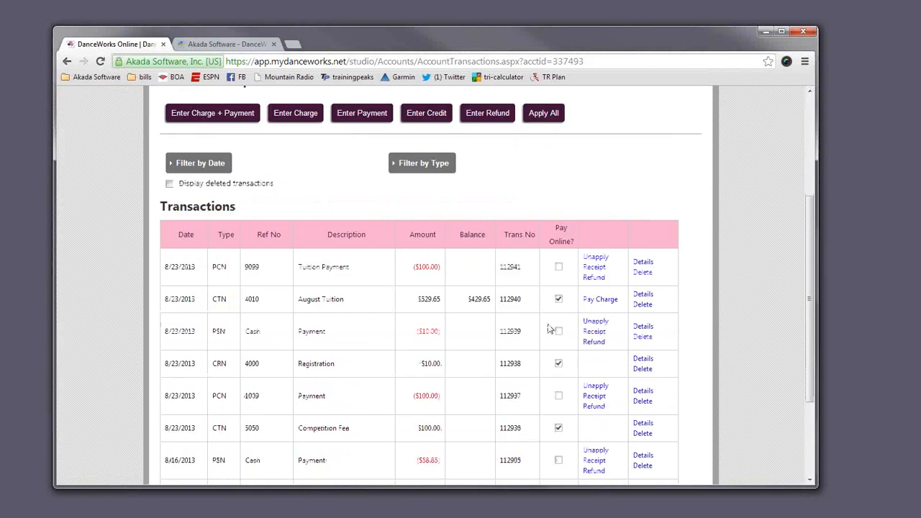
pyautogui.scroll(4, 549, 324)
pyautogui.scroll(2, 548, 324)
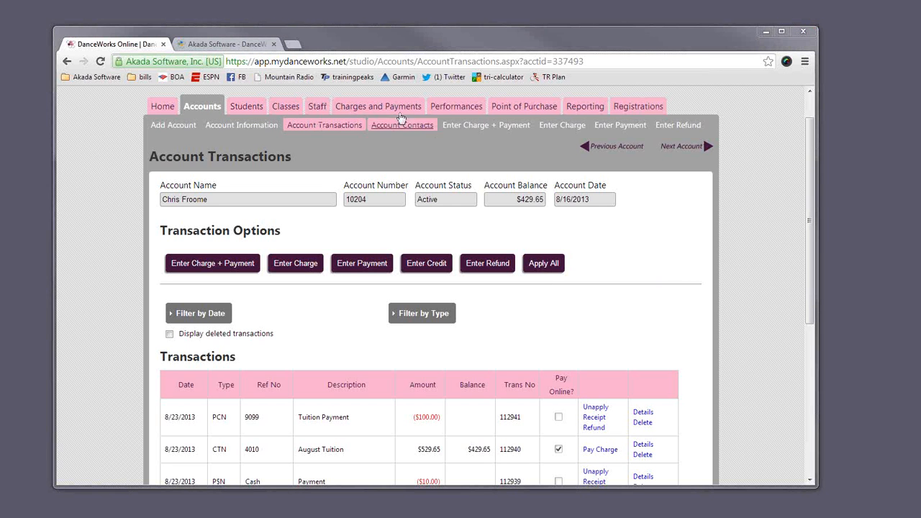
# - Switch to the Akada Software website and view the DanceWorks Online webinar page for Session Management – 8/30
pyautogui.click(225, 45)
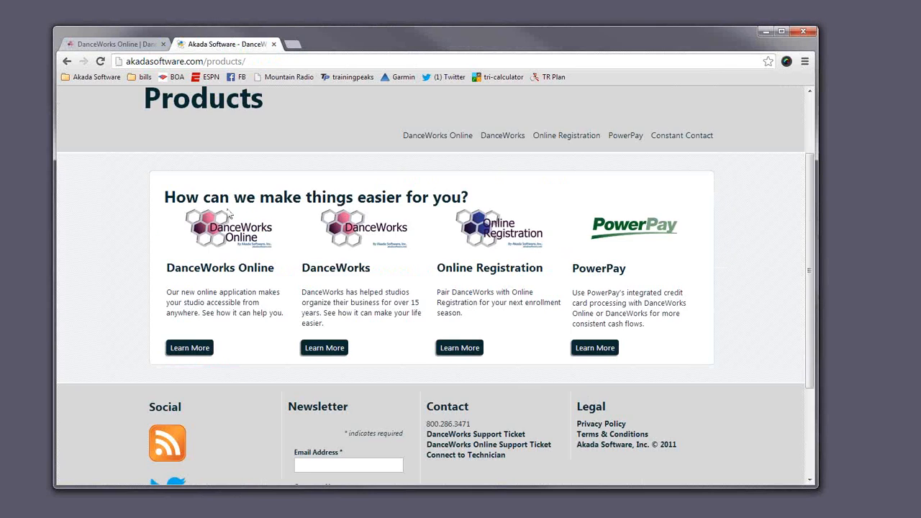
pyautogui.scroll(1, 230, 210)
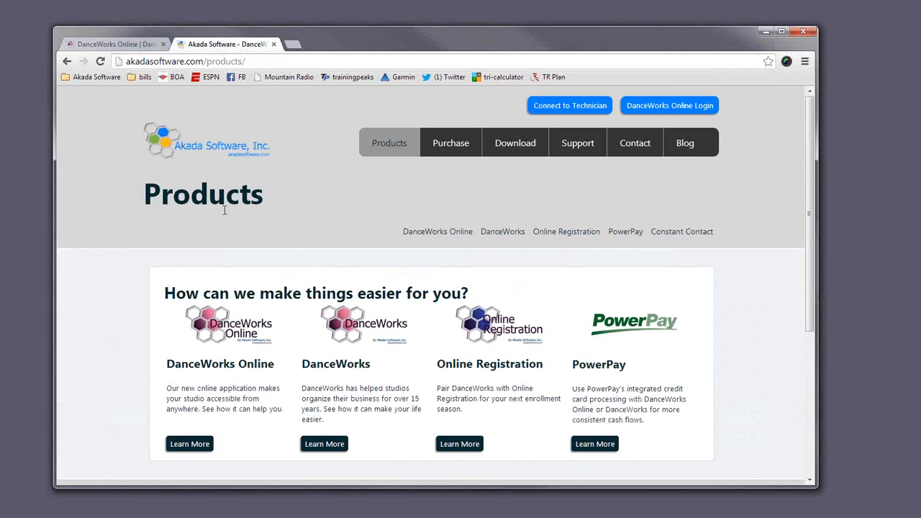
pyautogui.click(274, 367)
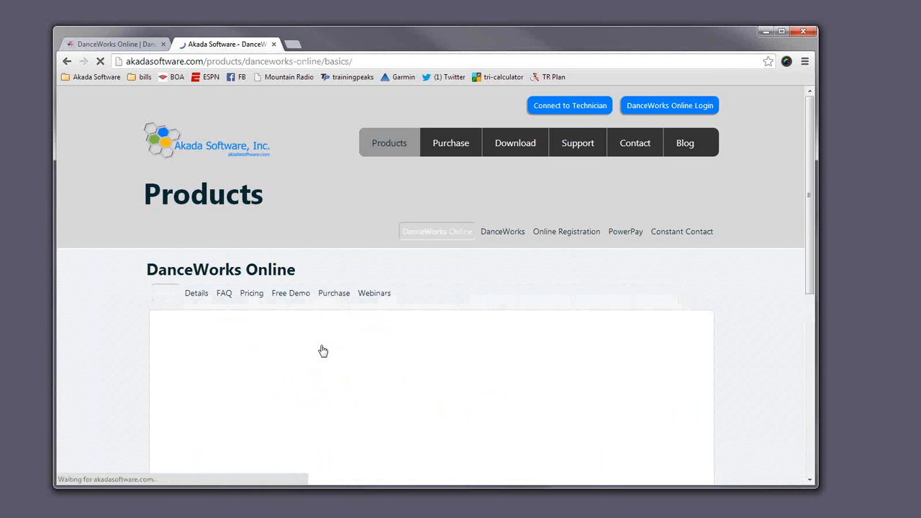
pyautogui.click(375, 294)
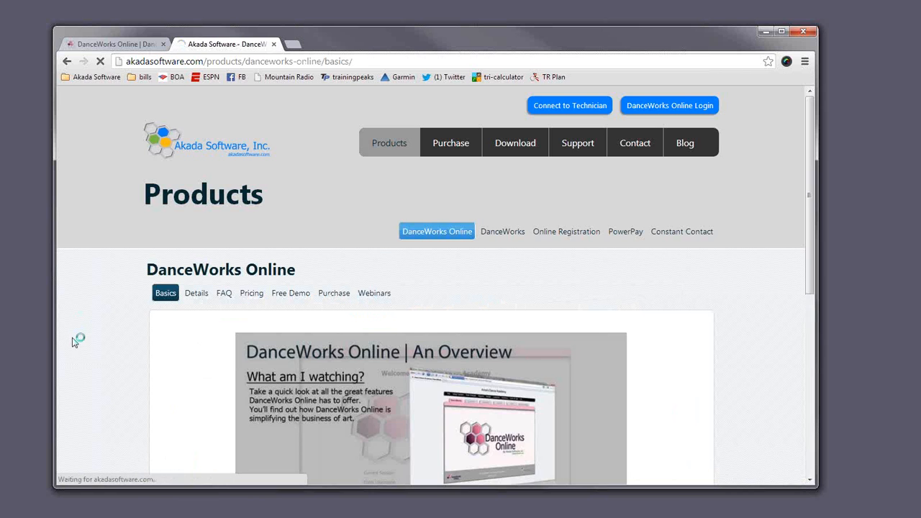
pyautogui.scroll(-1, 91, 328)
pyautogui.scroll(-1, 92, 330)
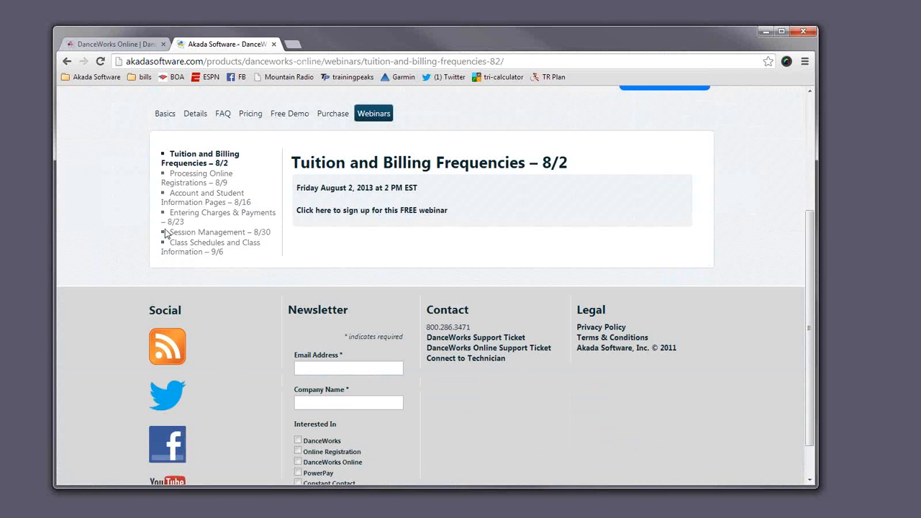
pyautogui.click(207, 238)
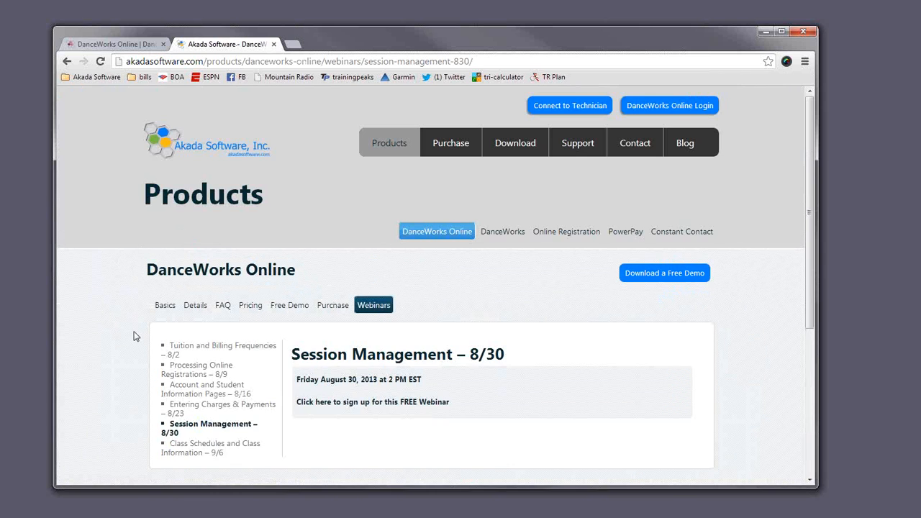
pyautogui.scroll(-1, 136, 335)
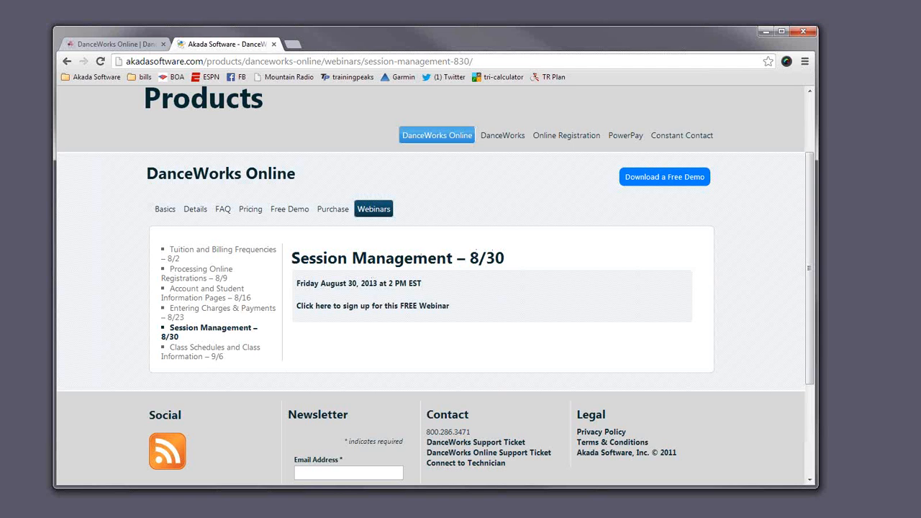
# - Open Akada Software's YouTube channel from the DanceWorks Online footer, browse its webinar recordings, and open the channel search
pyautogui.click(112, 44)
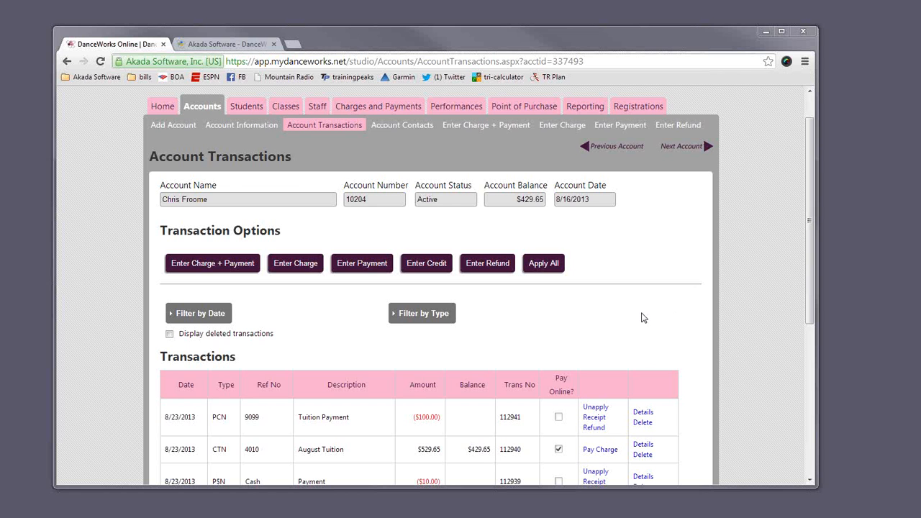
pyautogui.click(809, 394)
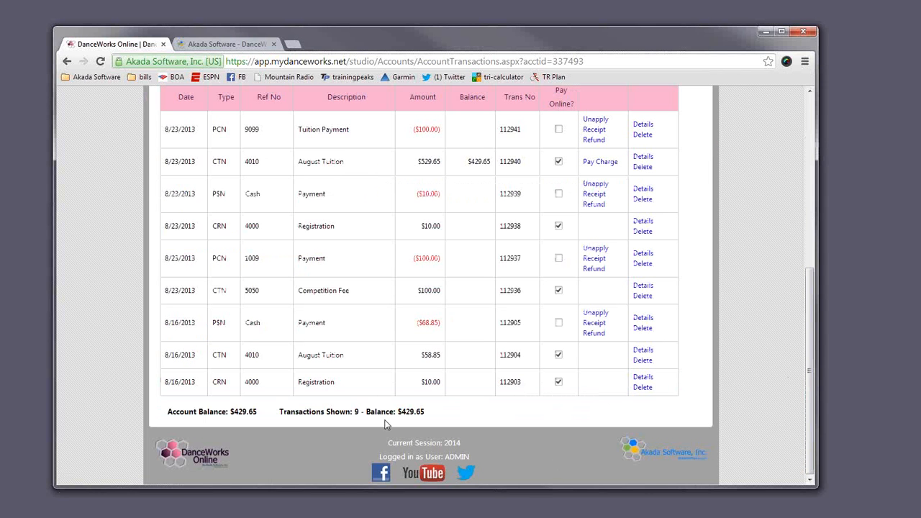
pyautogui.click(423, 472)
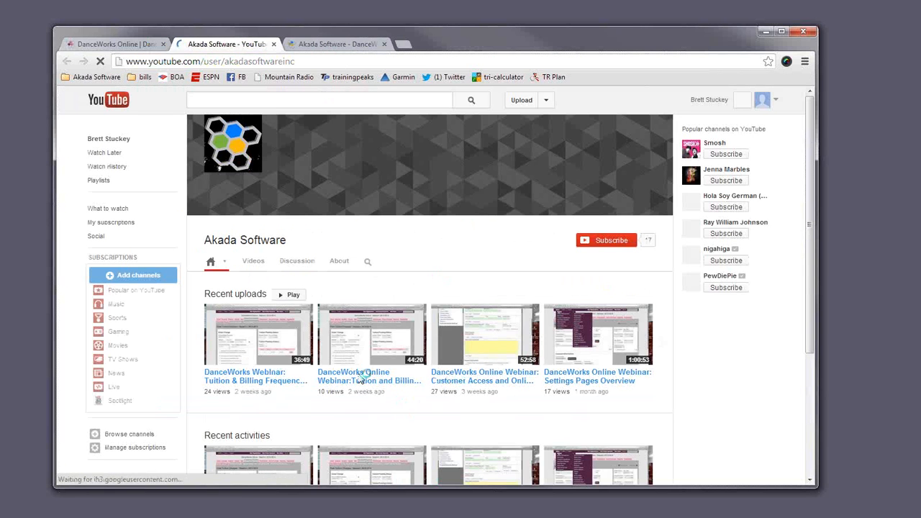
pyautogui.scroll(-2, 617, 391)
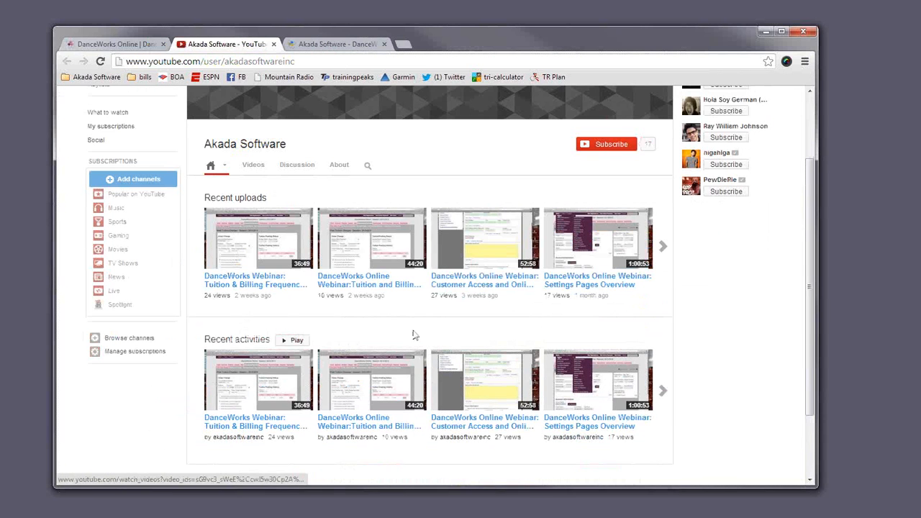
pyautogui.scroll(-2, 510, 290)
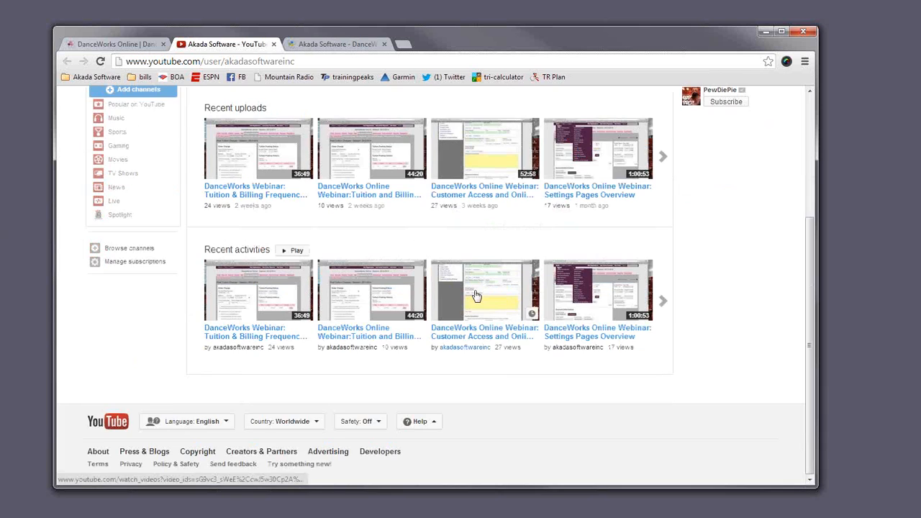
pyautogui.scroll(4, 475, 295)
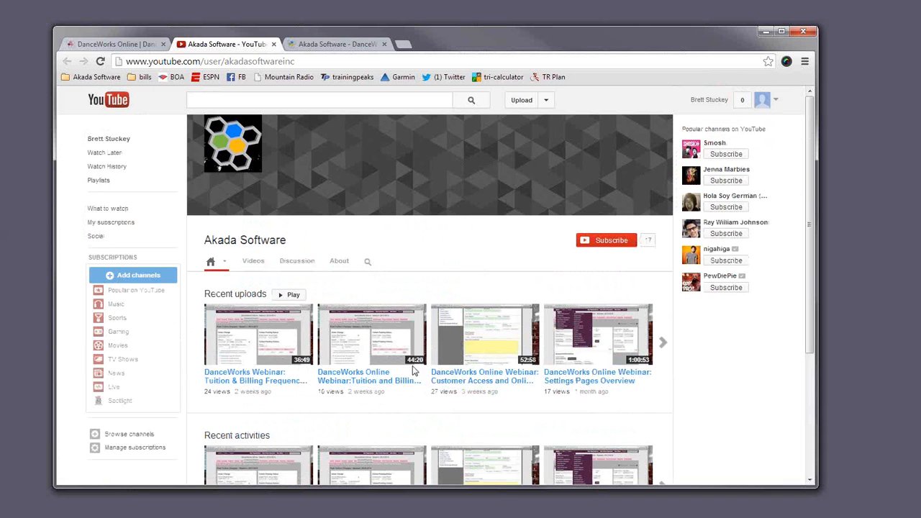
pyautogui.click(368, 262)
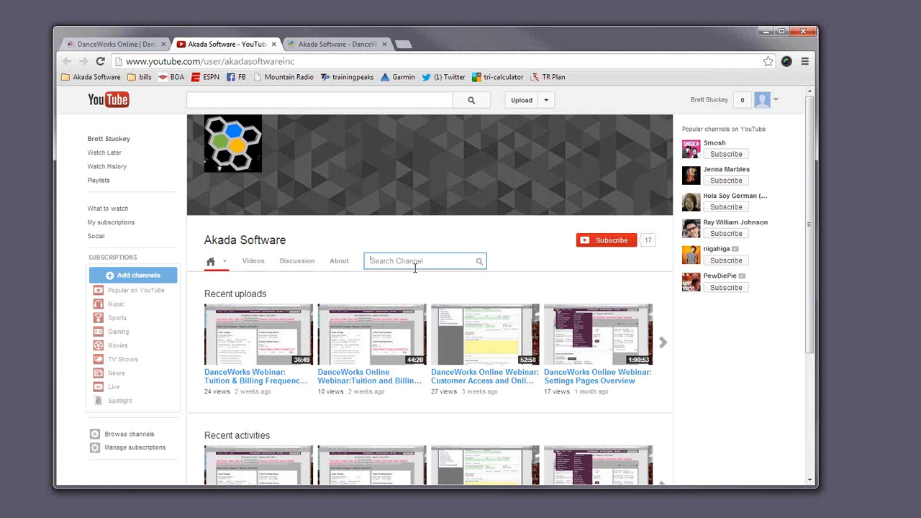
# - Return to the account transactions in DanceWorks Online and open the form for submitting a support ticket
pyautogui.click(117, 48)
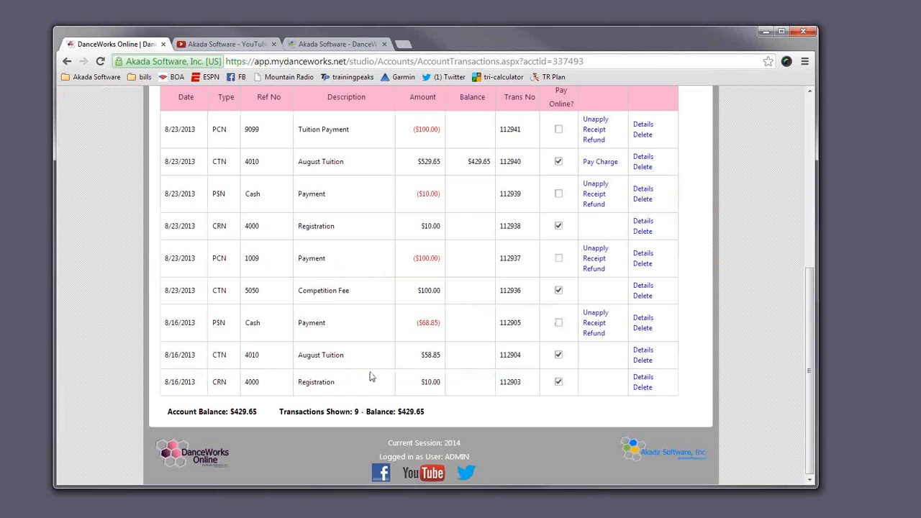
pyautogui.scroll(5, 370, 376)
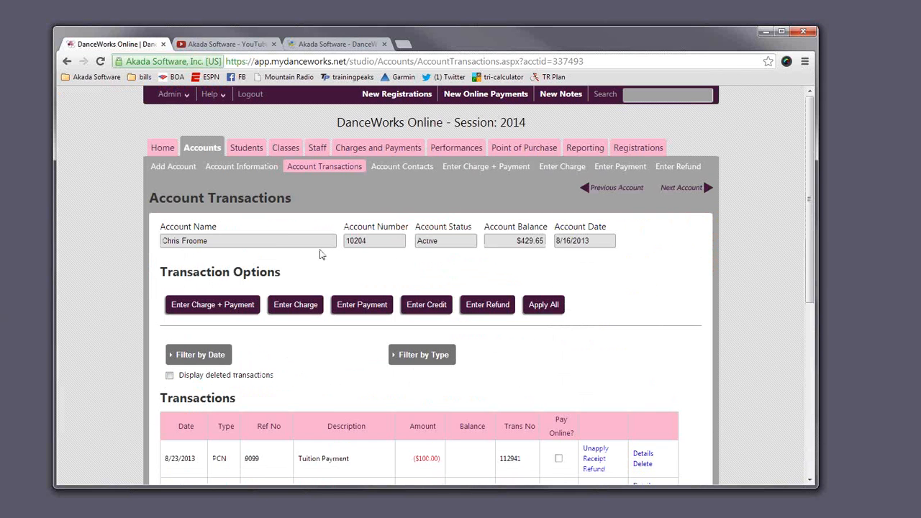
pyautogui.moveTo(223, 97)
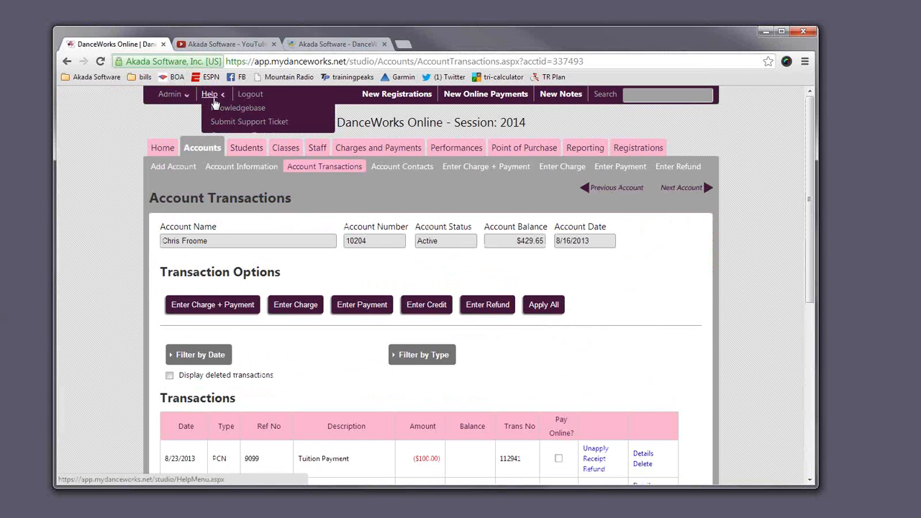
pyautogui.click(226, 122)
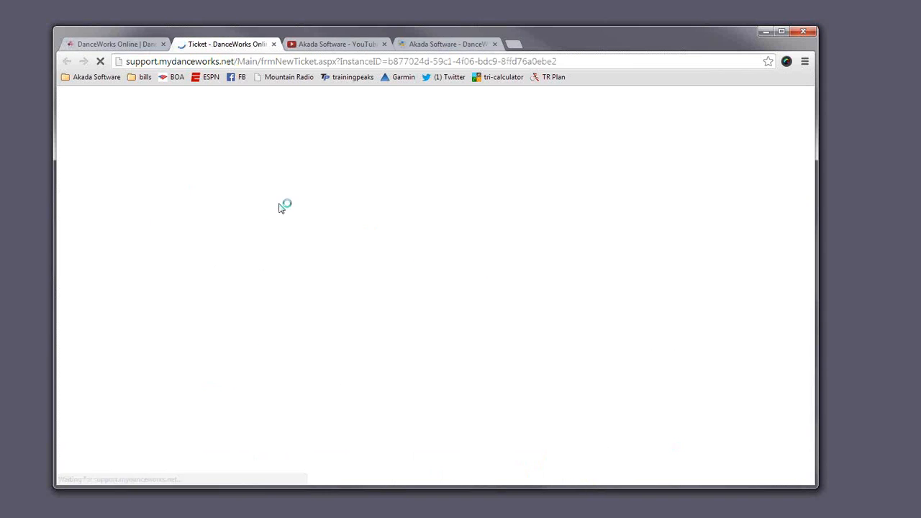